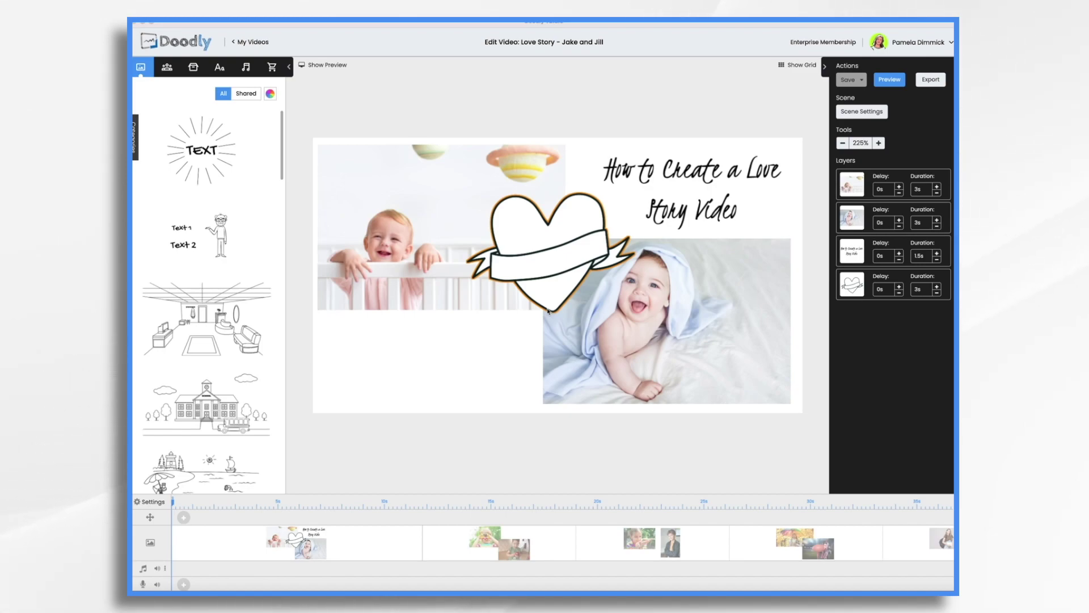
Step: Review the video's photo scenes in order, from the opening title scene to the sofa and park couple scene
{"action": "left_click", "coordinate": [539, 542]}
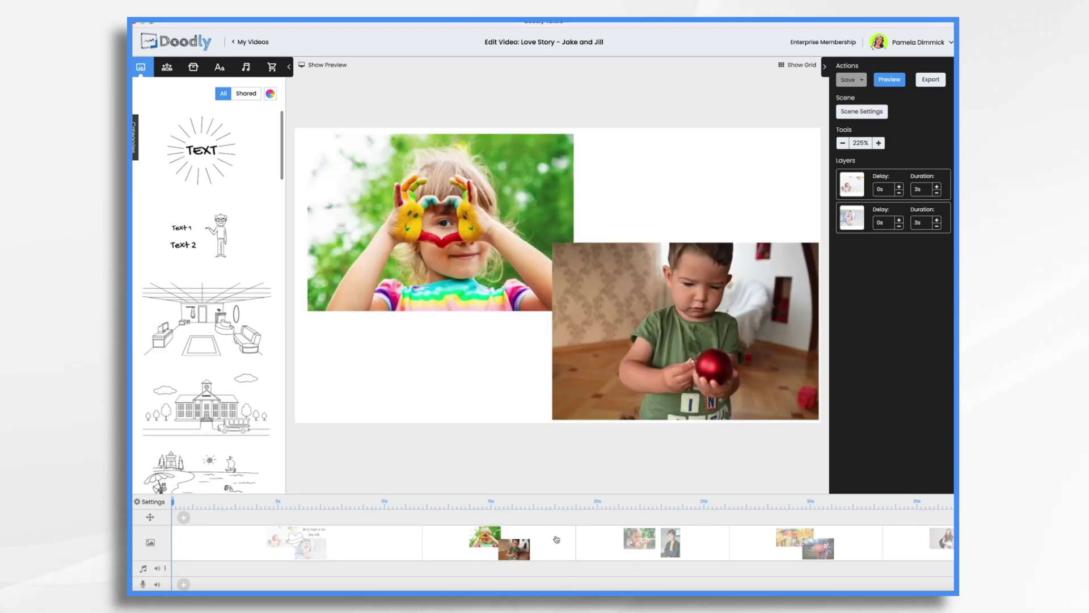
{"action": "left_click", "coordinate": [623, 543]}
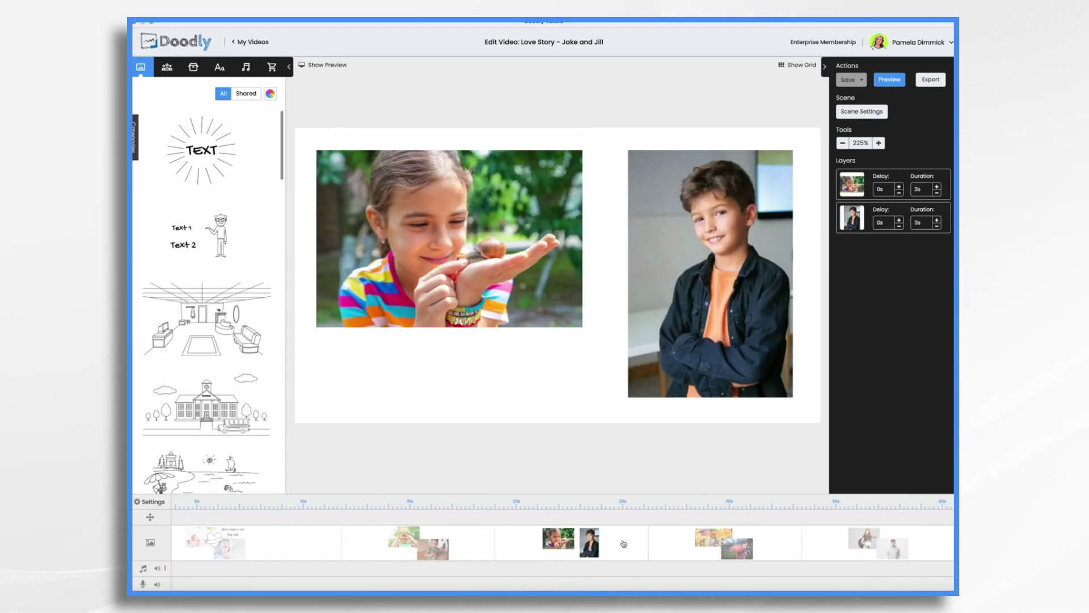
{"action": "left_click", "coordinate": [670, 546]}
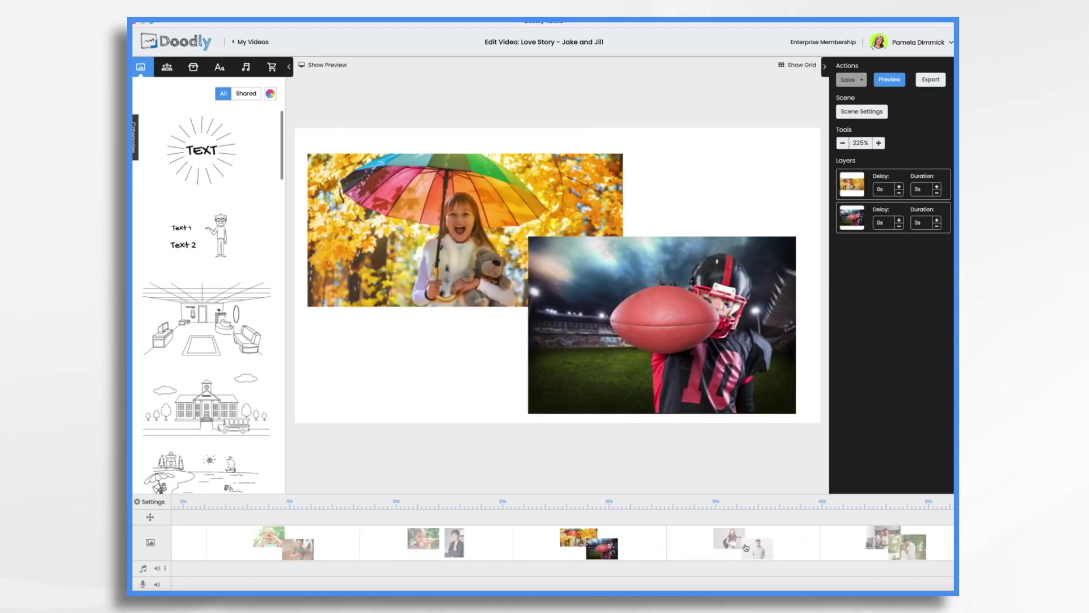
{"action": "left_click", "coordinate": [677, 544]}
{"action": "left_click", "coordinate": [674, 550]}
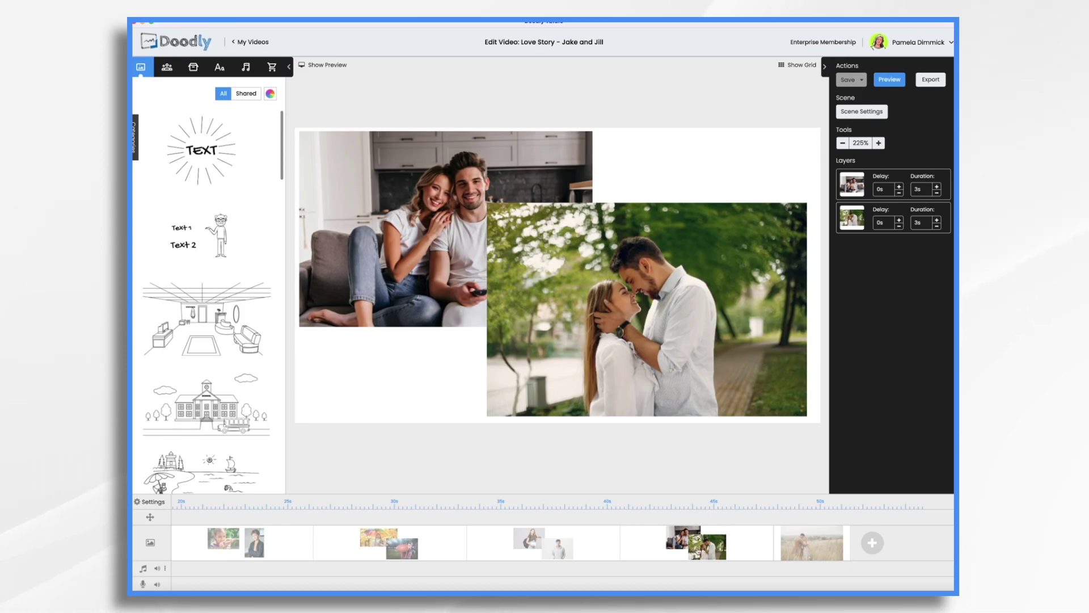
Step: In the last scene, set the reveal mode of the couple-in-autumn-field photo to Fade and save the asset
{"action": "left_click", "coordinate": [801, 542]}
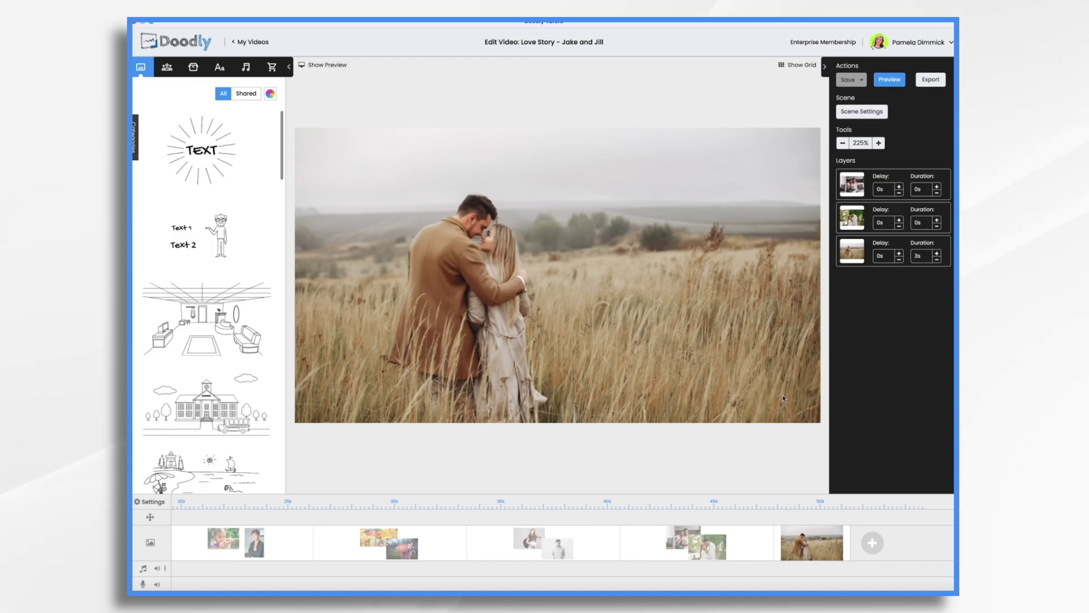
{"action": "left_click", "coordinate": [611, 271]}
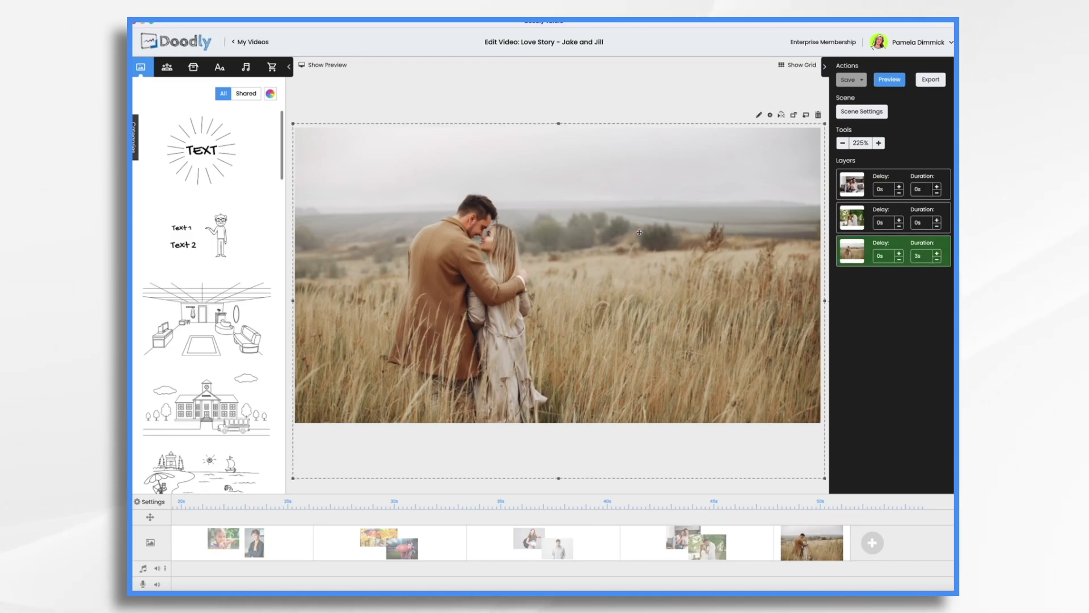
{"action": "left_click", "coordinate": [759, 116]}
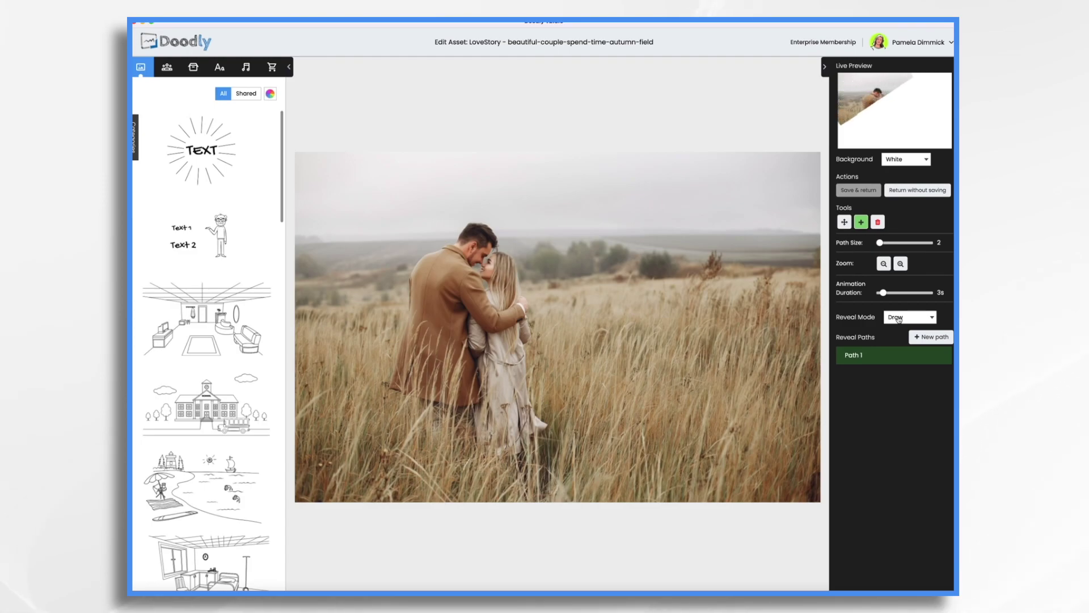
{"action": "left_click", "coordinate": [898, 319]}
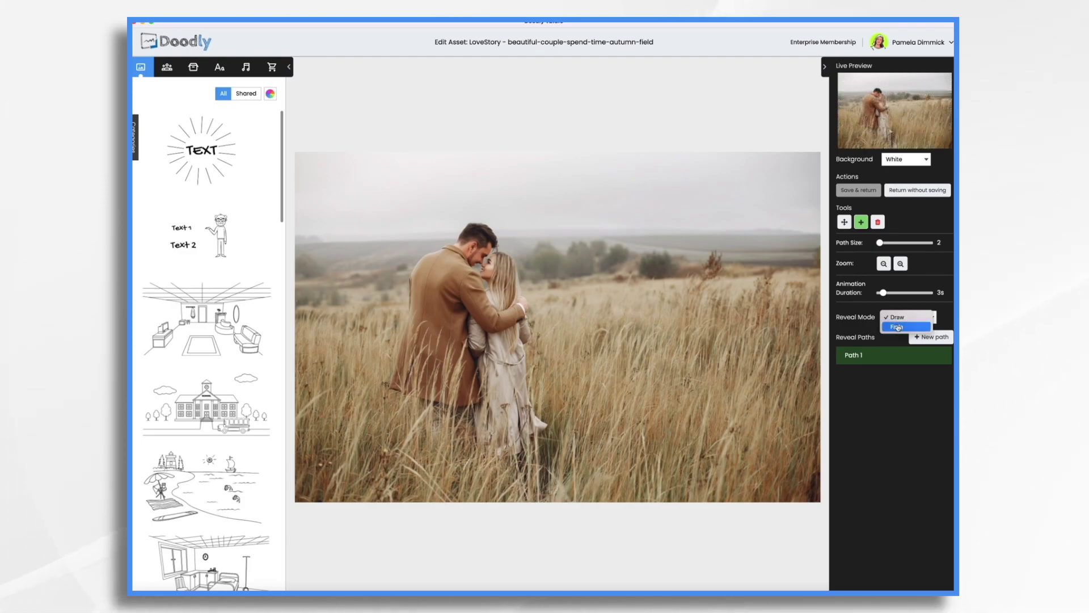
{"action": "left_click", "coordinate": [899, 327]}
{"action": "left_click", "coordinate": [858, 190]}
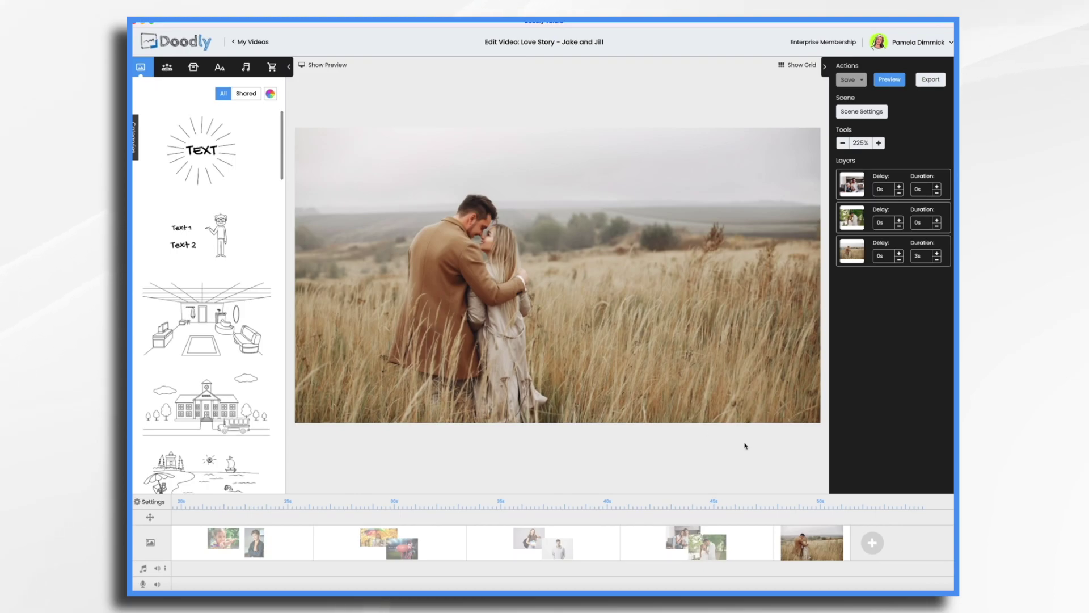
Step: In the second-to-last scene, set the reveal mode of the couple-in-the-park photo to Fade and save it
{"action": "left_click", "coordinate": [753, 546]}
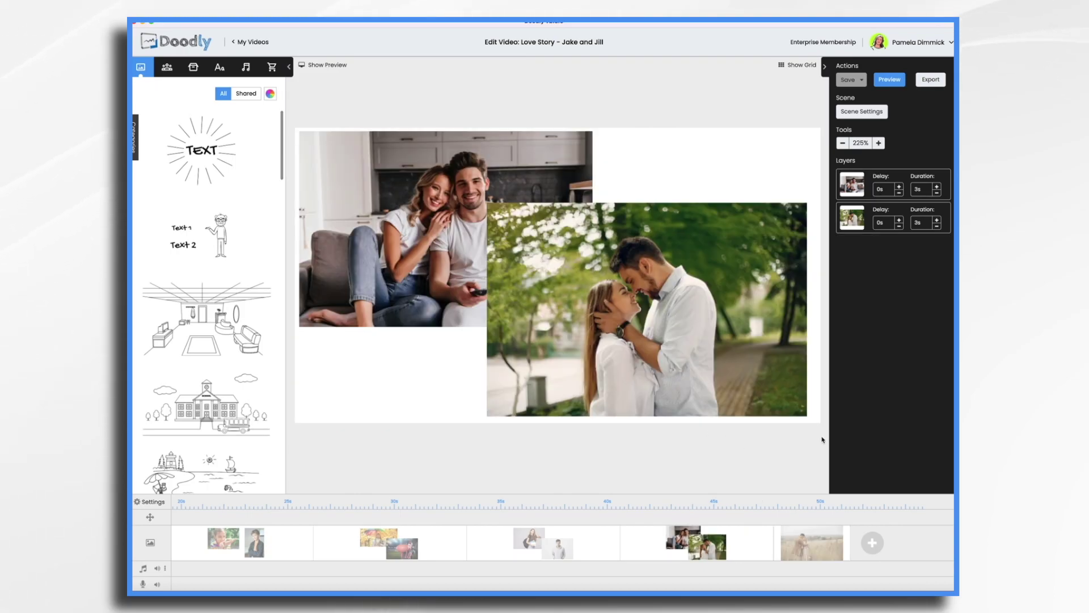
{"action": "left_click", "coordinate": [702, 292]}
{"action": "left_click", "coordinate": [743, 193]}
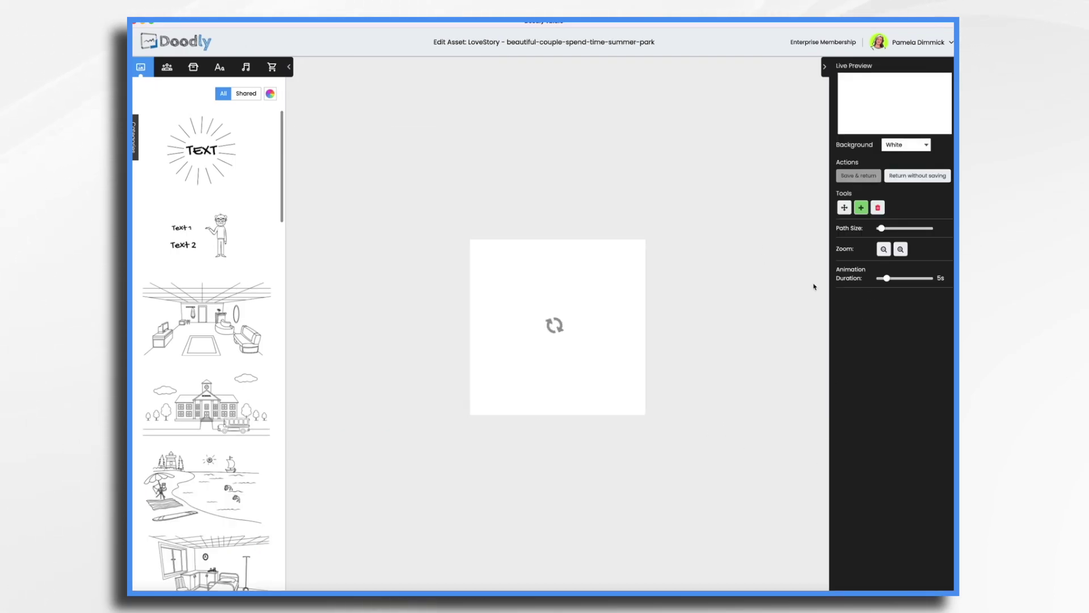
{"action": "left_click", "coordinate": [910, 316]}
{"action": "left_click", "coordinate": [908, 324]}
{"action": "left_click", "coordinate": [859, 187]}
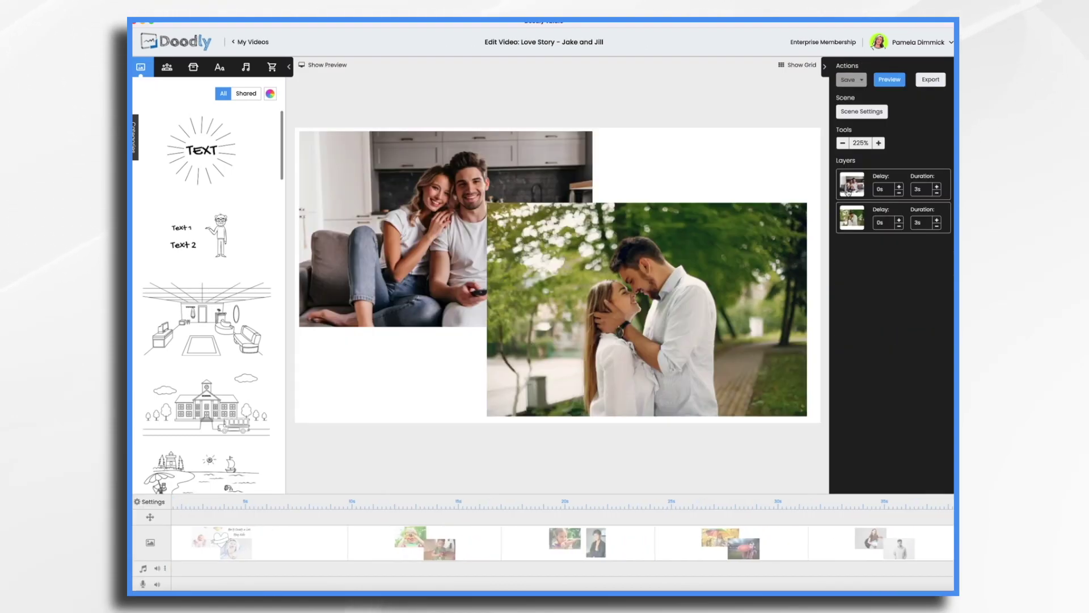
Step: Set the reveal mode of the couple-on-the-sofa photo in the same scene to Fade and save it
{"action": "left_click", "coordinate": [569, 150]}
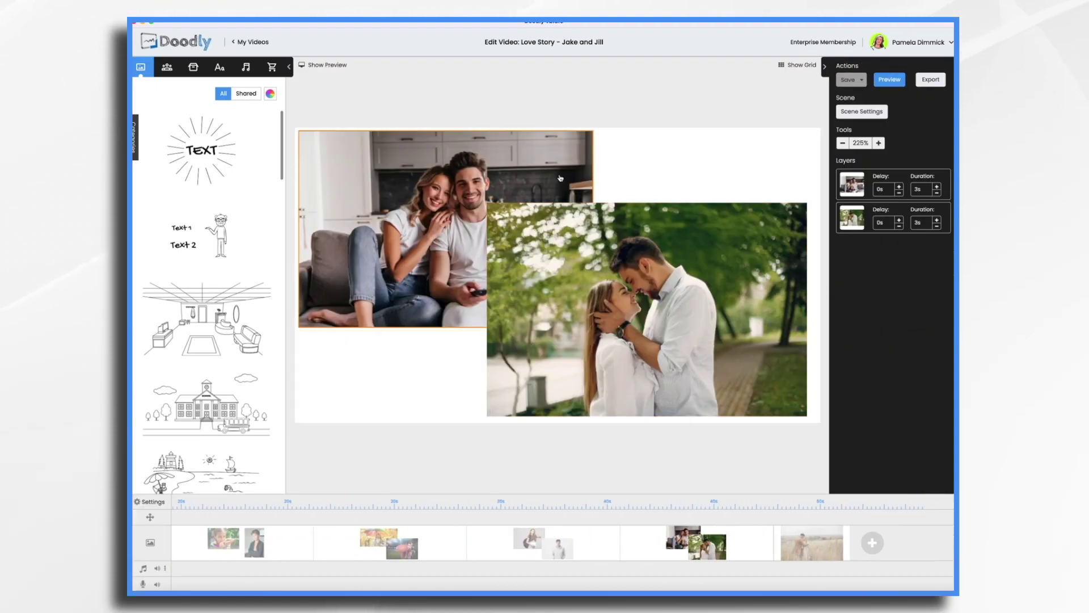
{"action": "double_click", "coordinate": [568, 150]}
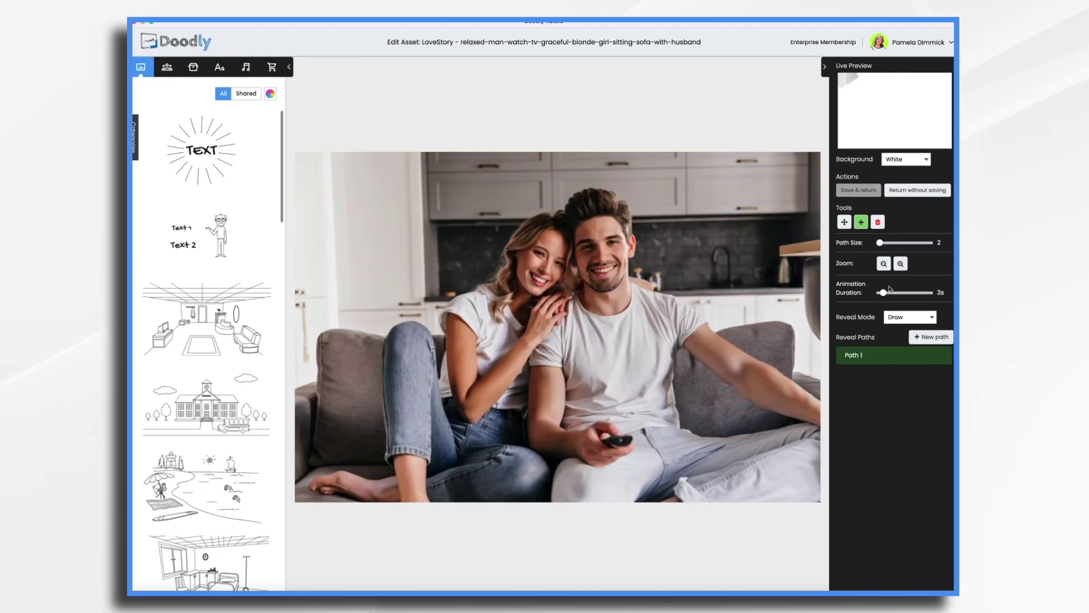
{"action": "left_click", "coordinate": [896, 318]}
{"action": "left_click", "coordinate": [908, 325]}
{"action": "left_click", "coordinate": [858, 189]}
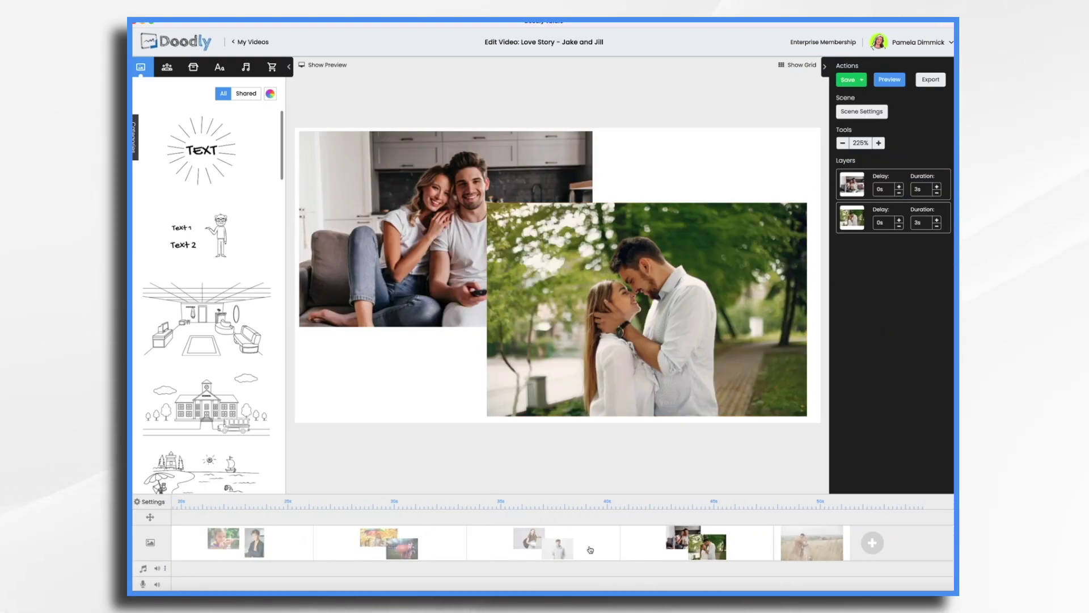
Step: In the preceding student scene, change the gray-hoodie man photo's reveal mode to Fade and save it
{"action": "left_click", "coordinate": [579, 550]}
{"action": "left_click", "coordinate": [771, 306]}
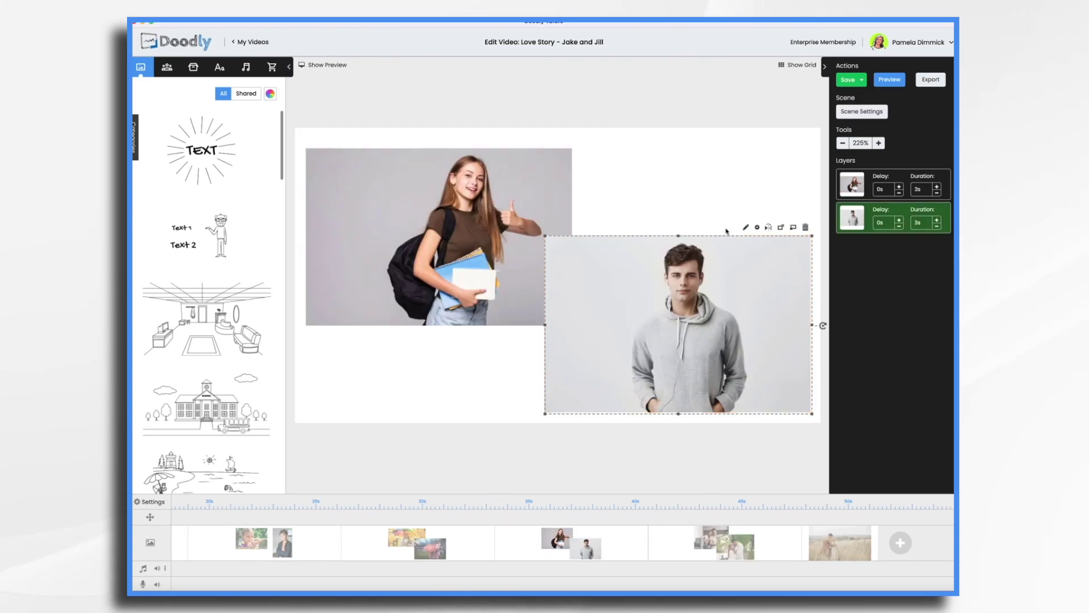
{"action": "left_click", "coordinate": [746, 227]}
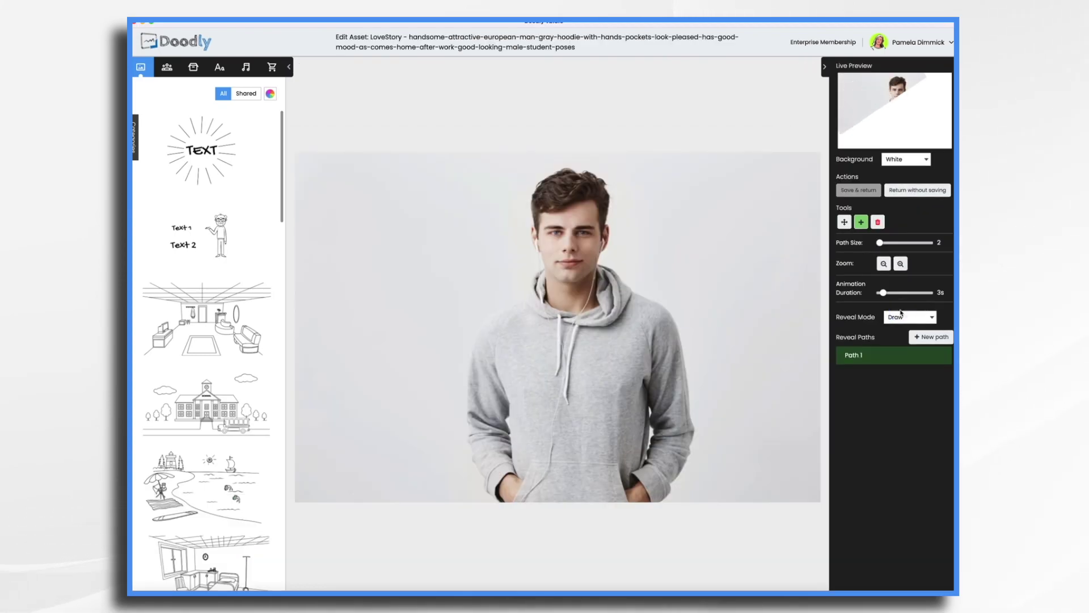
{"action": "left_click", "coordinate": [900, 319]}
{"action": "left_click", "coordinate": [902, 332]}
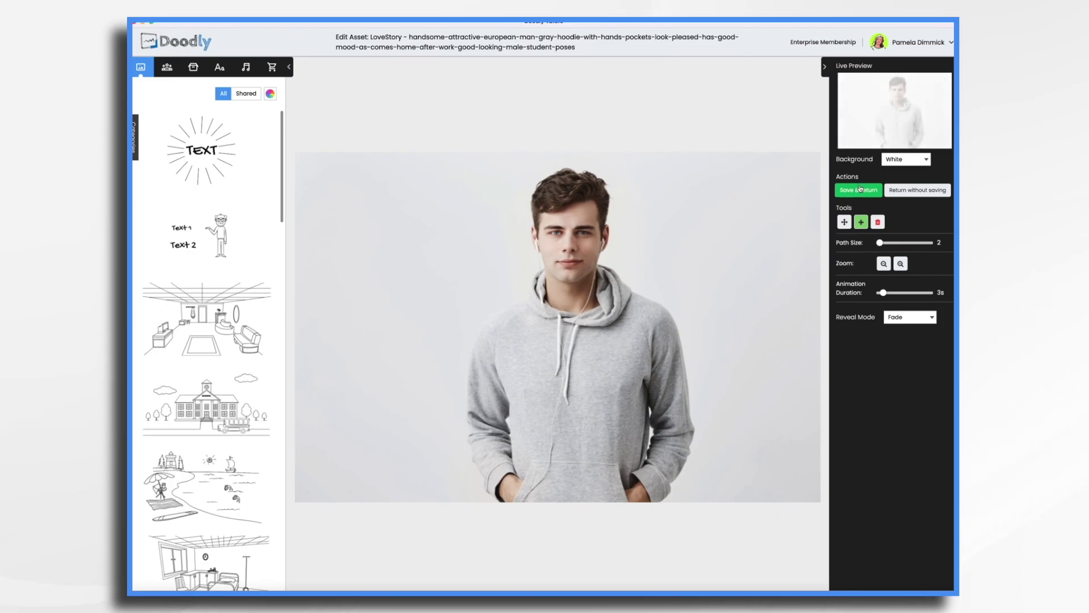
{"action": "left_click", "coordinate": [859, 189]}
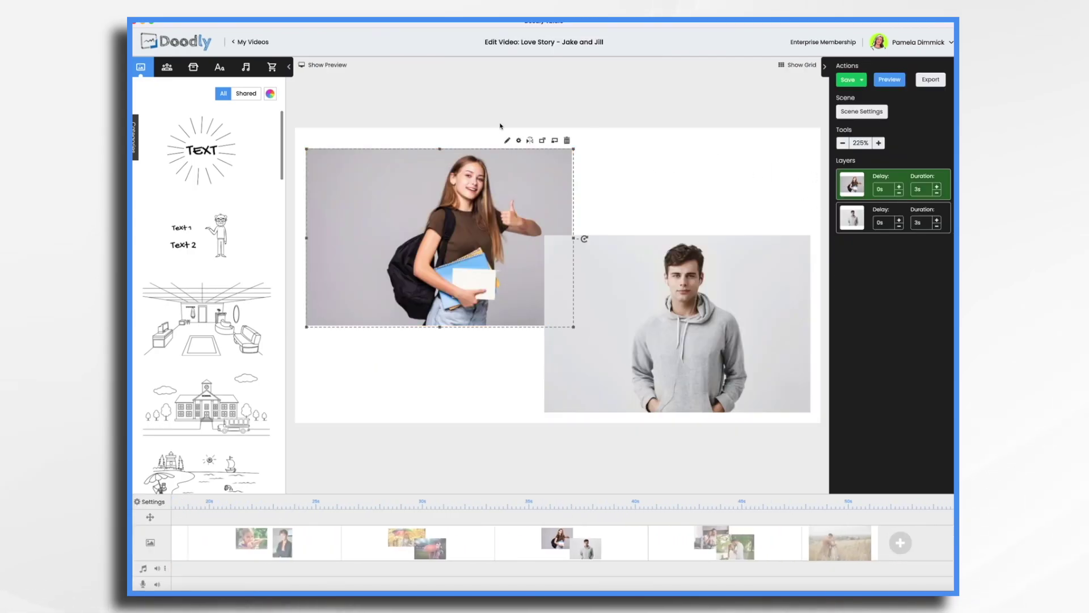
Step: Change the reveal mode of the student-with-backpack photo to Fade and save it
{"action": "left_click", "coordinate": [506, 142]}
{"action": "left_click", "coordinate": [902, 317]}
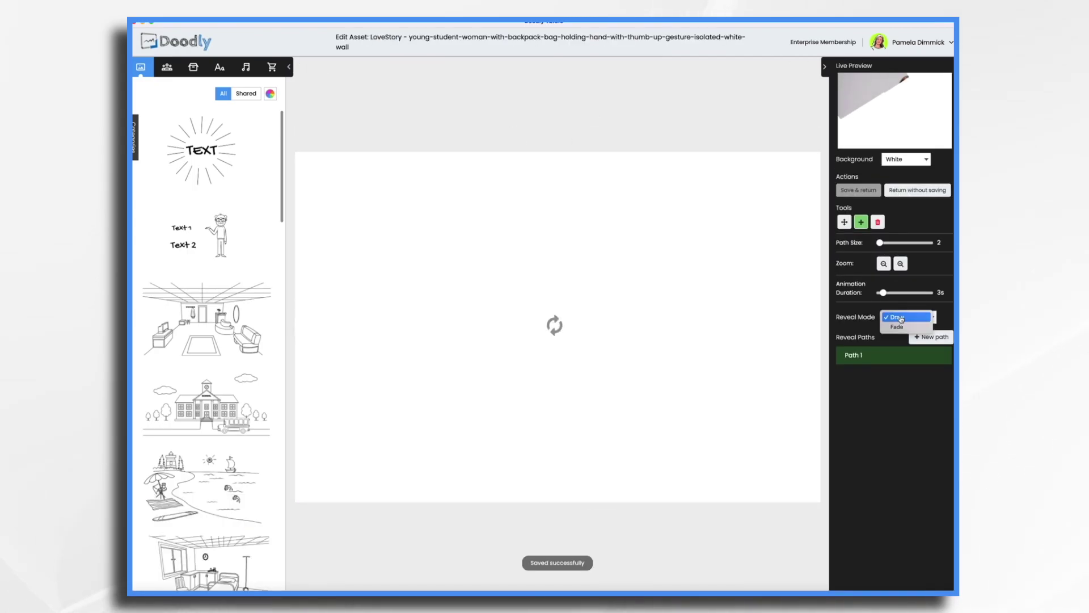
{"action": "left_click", "coordinate": [899, 328]}
{"action": "left_click", "coordinate": [858, 190]}
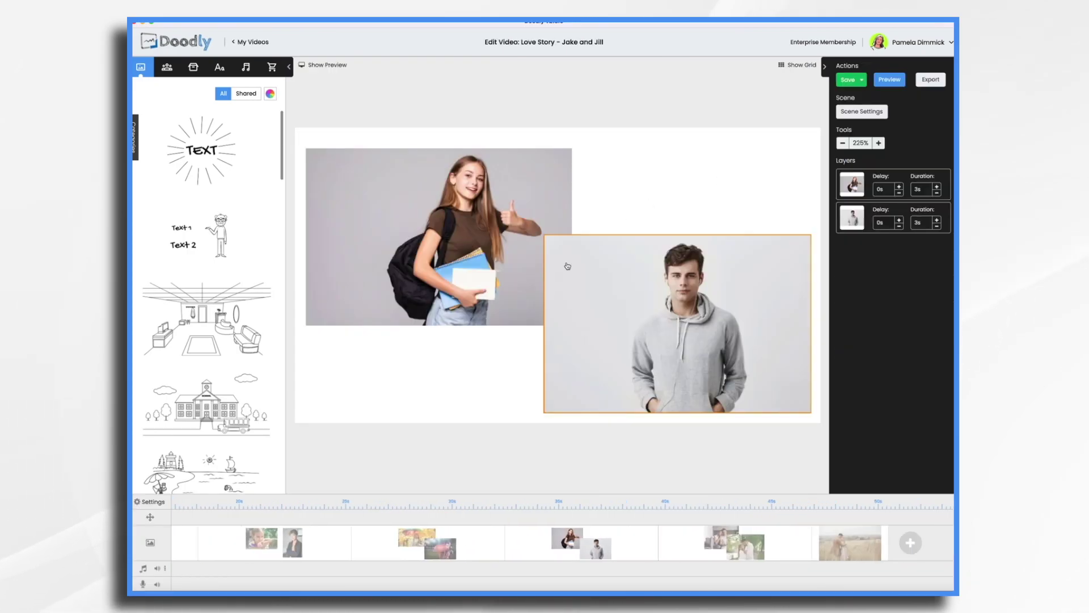
Step: In the umbrella and football scene, set the football player photo's reveal mode to Fade and save it
{"action": "left_click", "coordinate": [470, 554]}
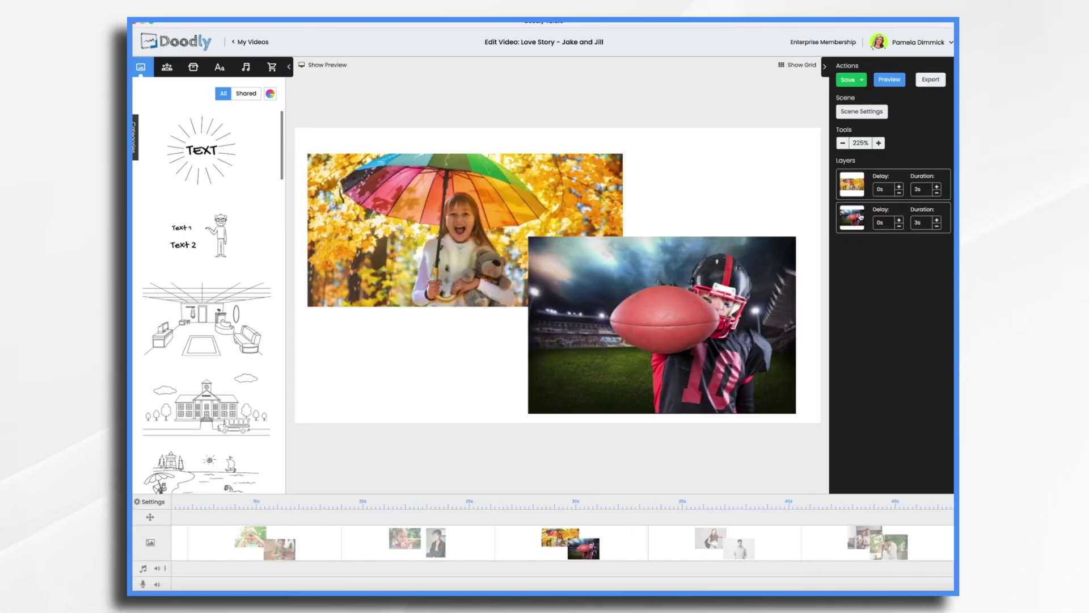
{"action": "left_click", "coordinate": [861, 216]}
{"action": "left_click", "coordinate": [733, 228]}
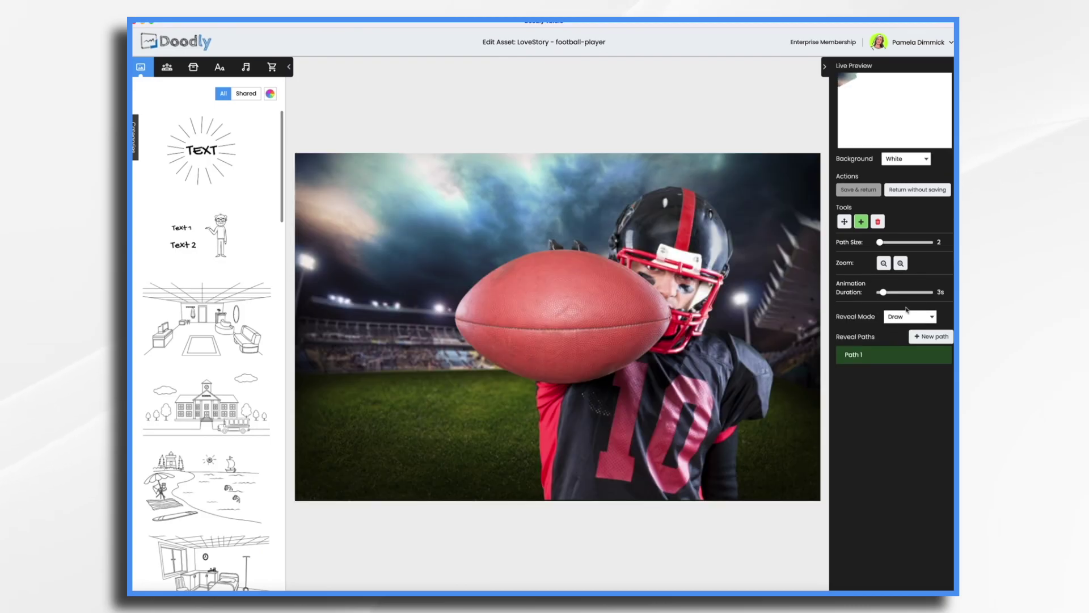
{"action": "left_click", "coordinate": [902, 317]}
{"action": "left_click", "coordinate": [901, 328]}
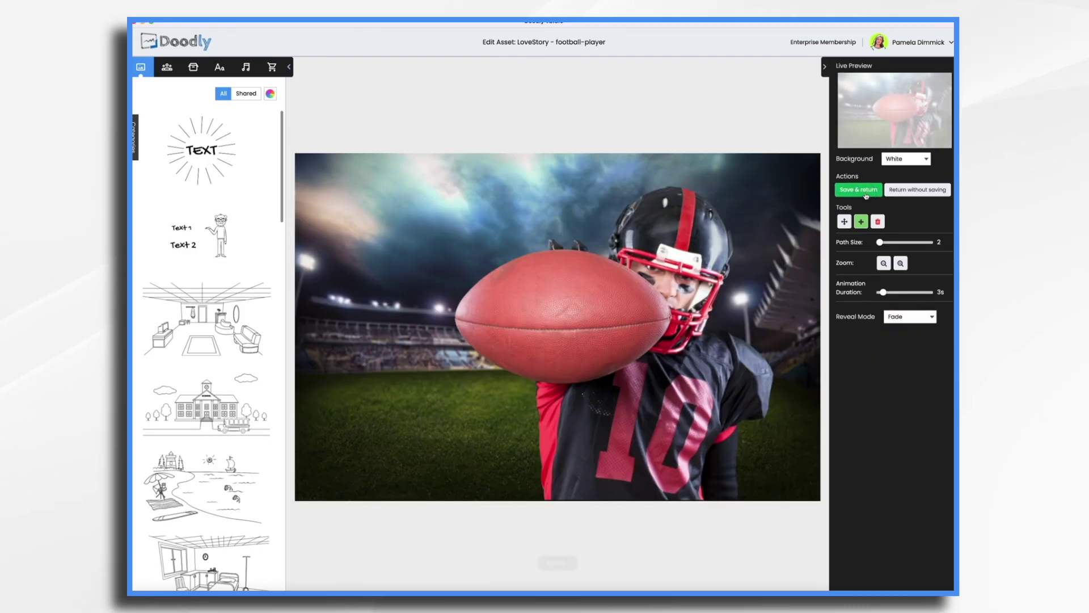
{"action": "left_click", "coordinate": [858, 190]}
Step: Set the reveal mode of the child-with-umbrella photo to Fade and save it
{"action": "left_click", "coordinate": [556, 181]}
{"action": "left_click", "coordinate": [560, 145]}
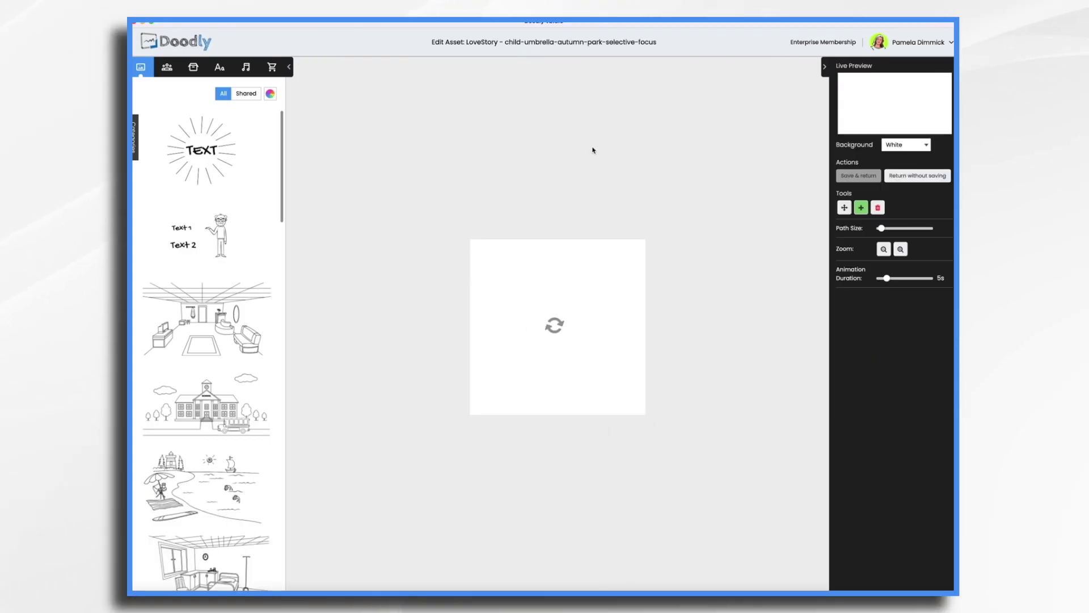
{"action": "left_click", "coordinate": [905, 297]}
{"action": "left_click", "coordinate": [900, 307]}
{"action": "left_click", "coordinate": [859, 169]}
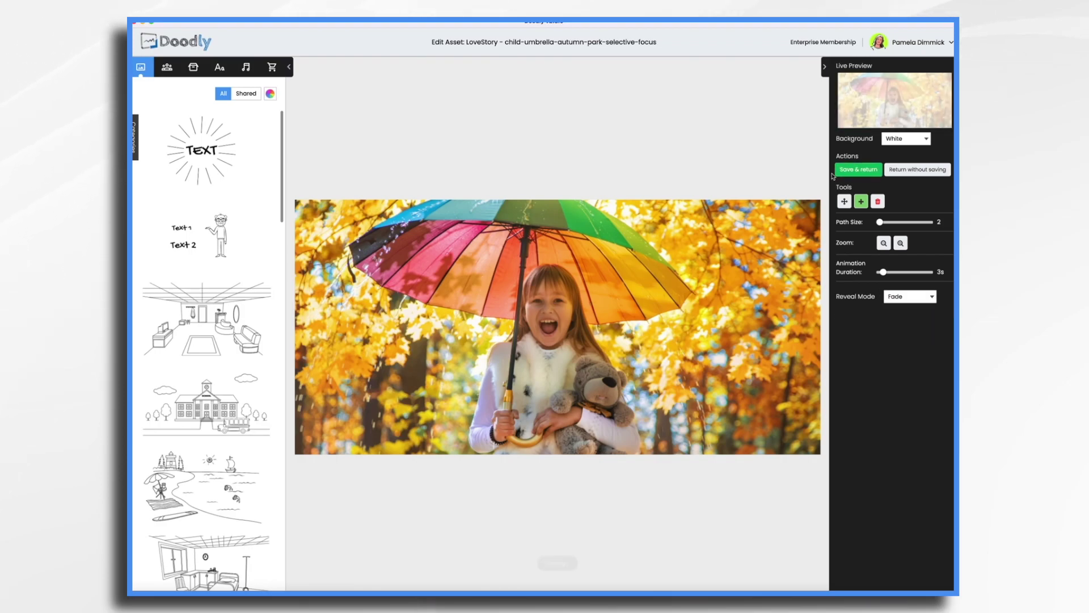
Step: In the snail and schoolboy scene, set the schoolboy-with-folded-arms photo's reveal mode to Fade and save it
{"action": "left_click", "coordinate": [451, 555]}
{"action": "left_click", "coordinate": [785, 283]}
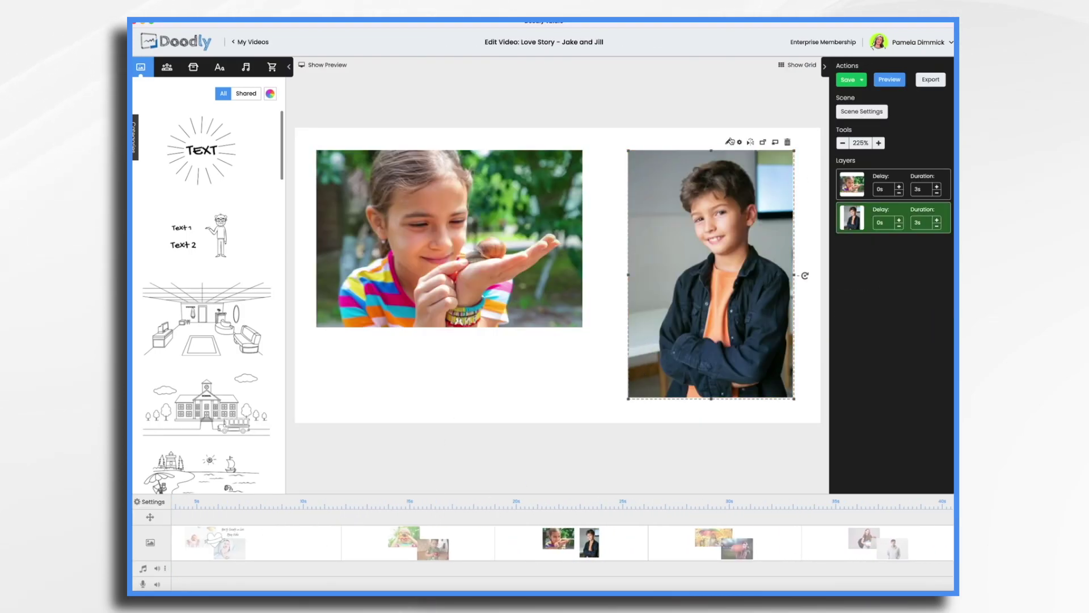
{"action": "left_click", "coordinate": [758, 140]}
{"action": "left_click", "coordinate": [901, 329]}
{"action": "left_click", "coordinate": [896, 343]}
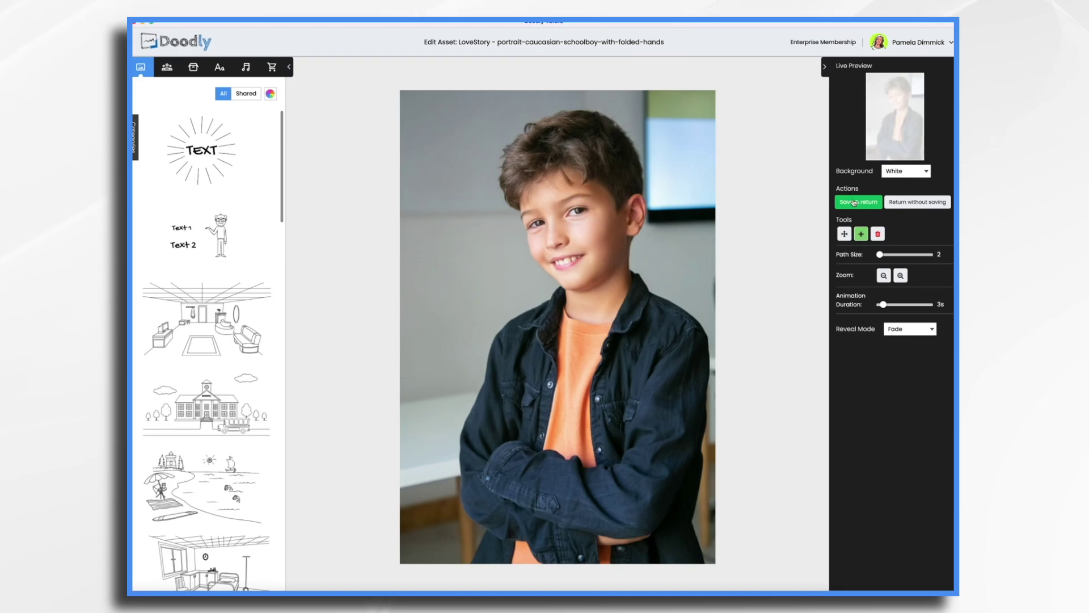
{"action": "left_click", "coordinate": [859, 201]}
Step: Set the reveal mode of the girl-with-snail photo to Fade and save it
{"action": "left_click", "coordinate": [444, 232]}
{"action": "left_click", "coordinate": [518, 142]}
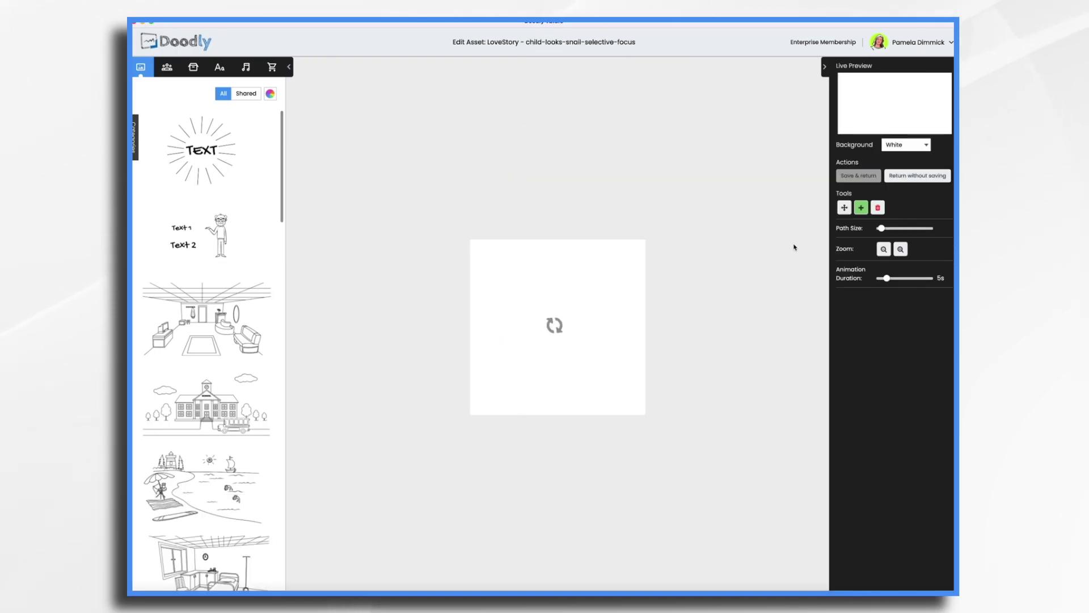
{"action": "left_click", "coordinate": [903, 317]}
{"action": "left_click", "coordinate": [897, 328]}
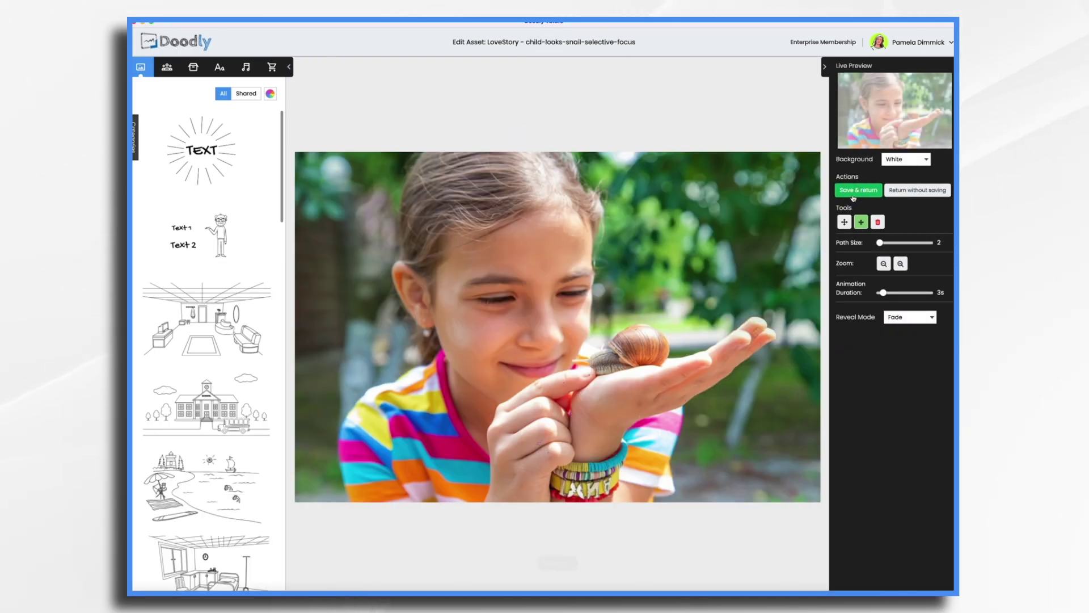
{"action": "left_click", "coordinate": [858, 190]}
Step: In the second scene, set the reveal mode of the boy-with-red-Christmas-ball photo to Fade and save it
{"action": "left_click", "coordinate": [390, 539]}
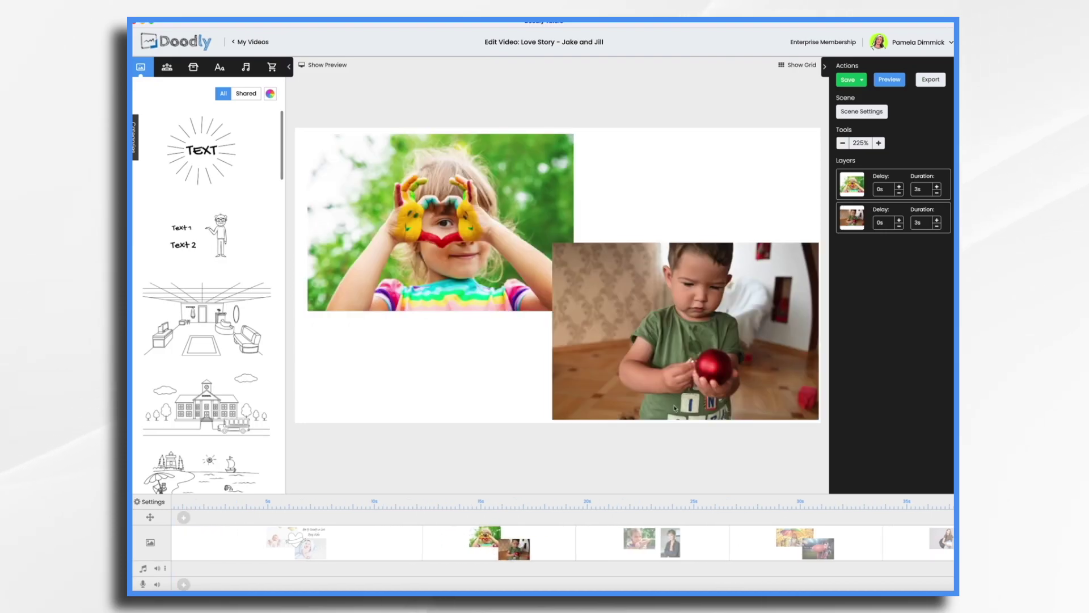
{"action": "left_click", "coordinate": [774, 271]}
{"action": "left_click", "coordinate": [755, 234]}
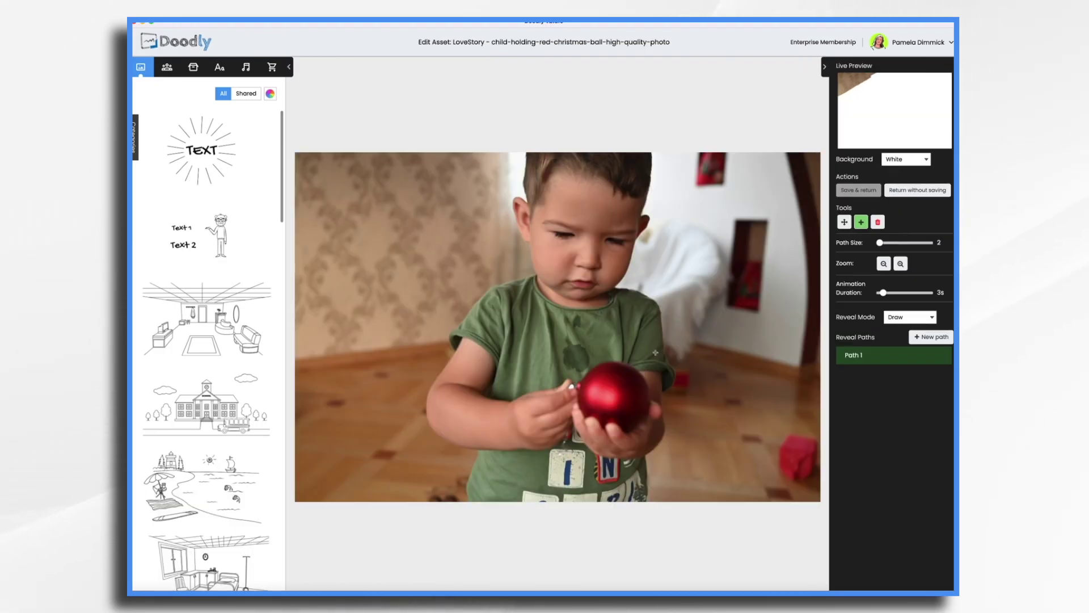
{"action": "left_click", "coordinate": [903, 316]}
{"action": "left_click", "coordinate": [897, 327]}
{"action": "left_click", "coordinate": [859, 190]}
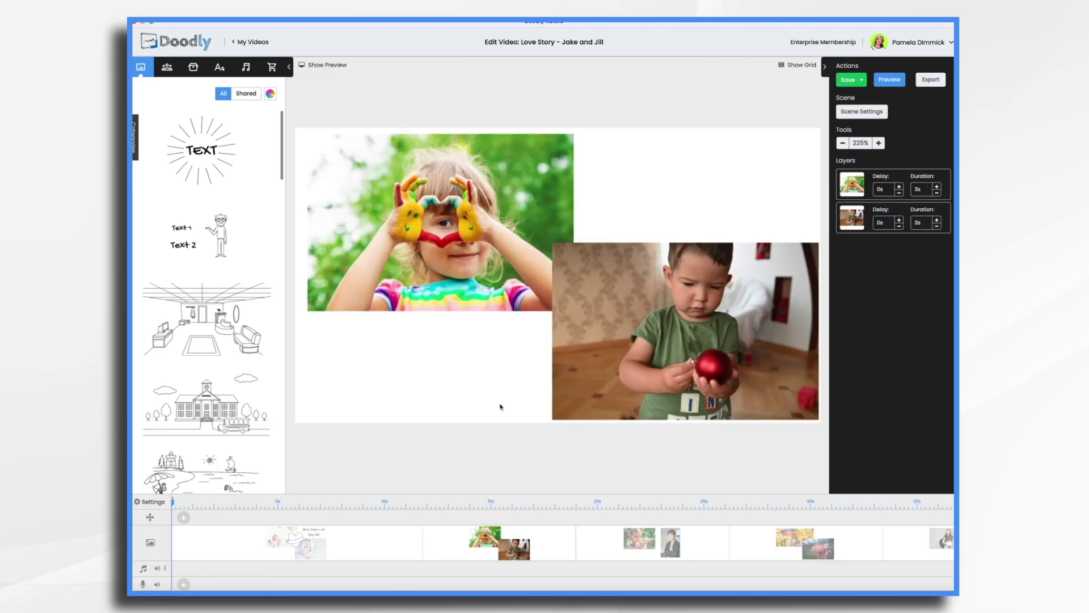
Step: Set the reveal mode of the photo of the girl with painted hands to Fade and save it
{"action": "left_click", "coordinate": [505, 224]}
{"action": "left_click", "coordinate": [508, 126]}
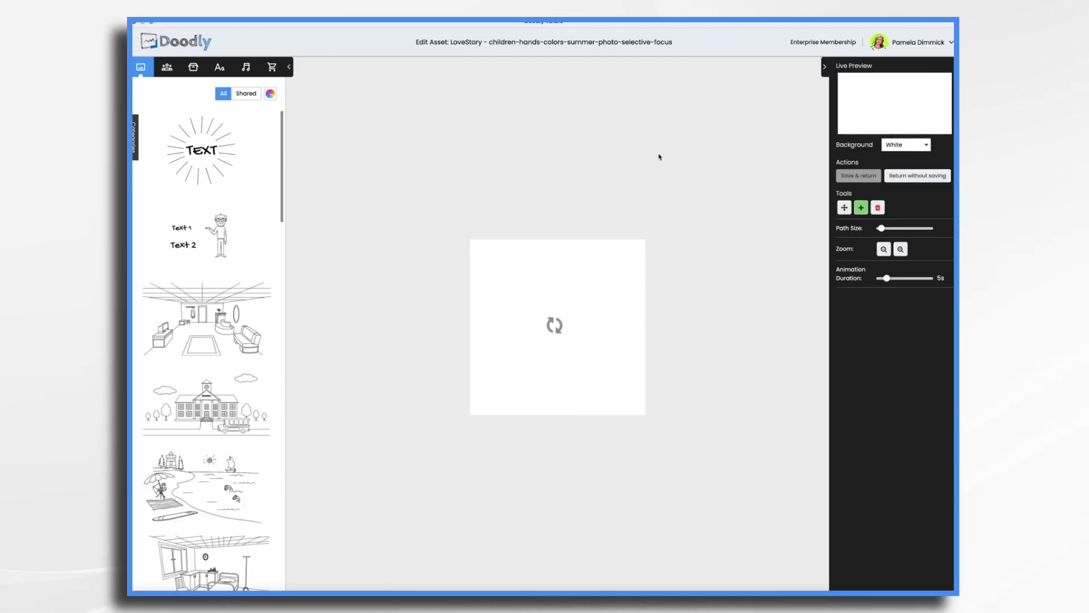
{"action": "left_click", "coordinate": [906, 316]}
{"action": "left_click", "coordinate": [897, 323]}
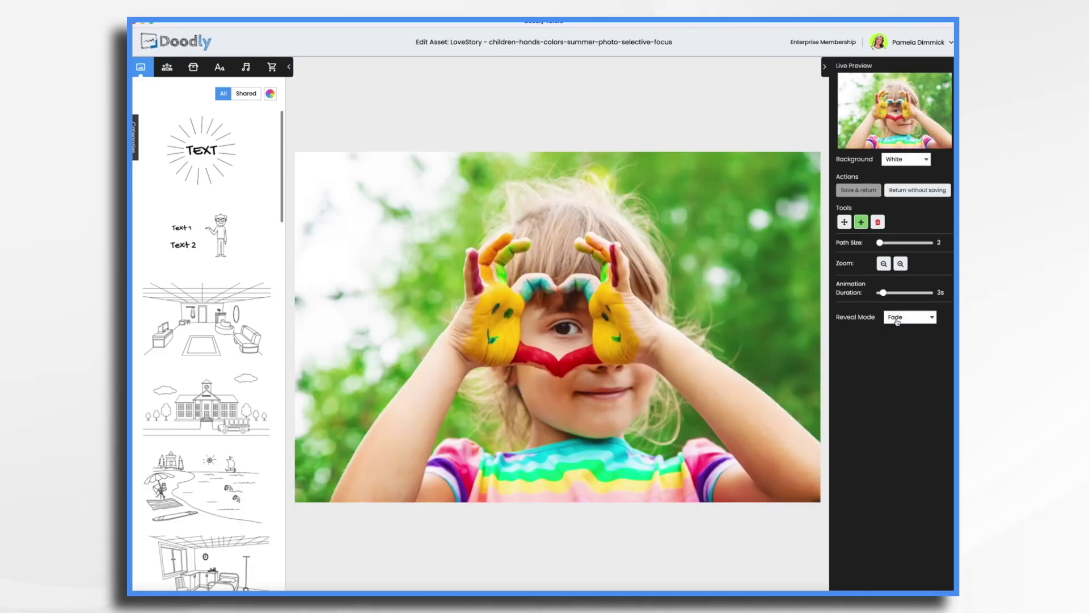
{"action": "left_click", "coordinate": [858, 190]}
Step: In the first scene, set the reveal mode of the laughing baby in the blue towel photo to Fade and save it
{"action": "left_click", "coordinate": [365, 551]}
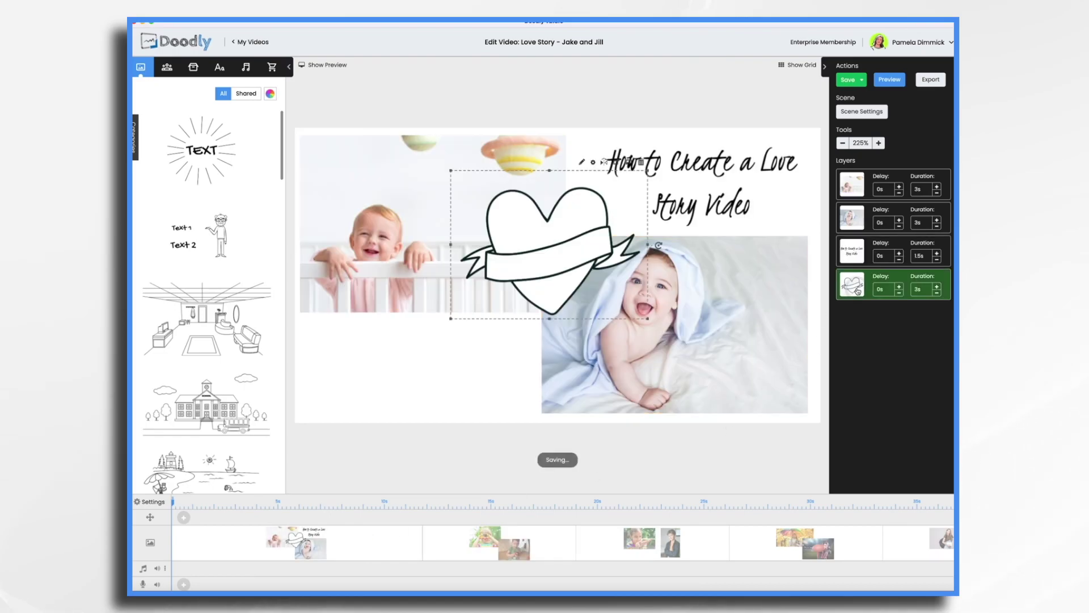
{"action": "left_click", "coordinate": [746, 328]}
{"action": "left_click", "coordinate": [745, 228]}
{"action": "left_click", "coordinate": [908, 316]}
{"action": "left_click", "coordinate": [897, 324]}
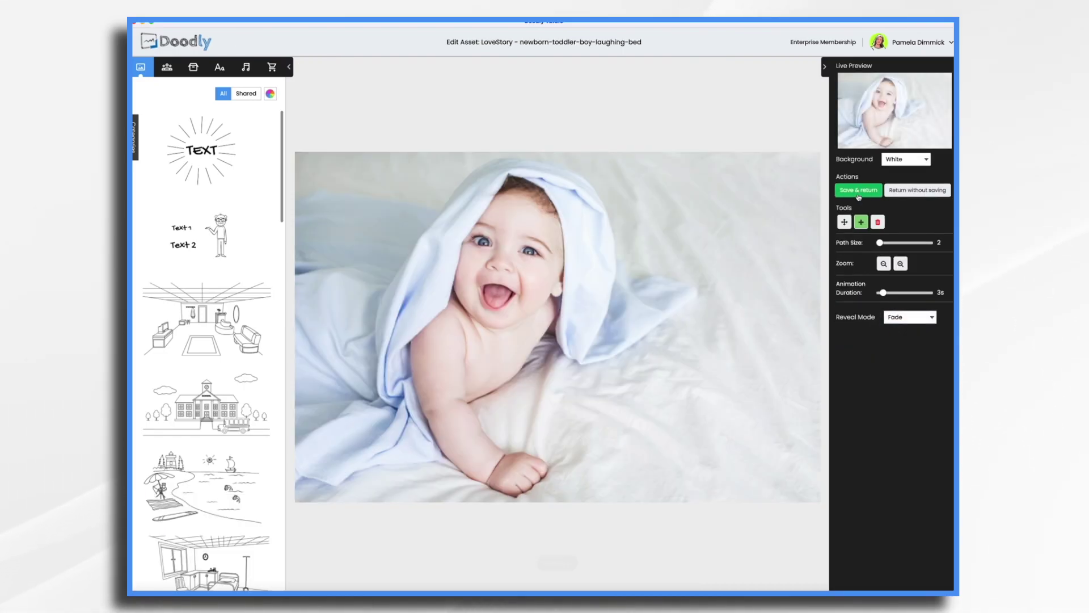
{"action": "left_click", "coordinate": [858, 190]}
Step: Set the reveal mode of the baby-in-crib photo to Fade and save it
{"action": "left_click", "coordinate": [409, 278]}
{"action": "left_click", "coordinate": [500, 127]}
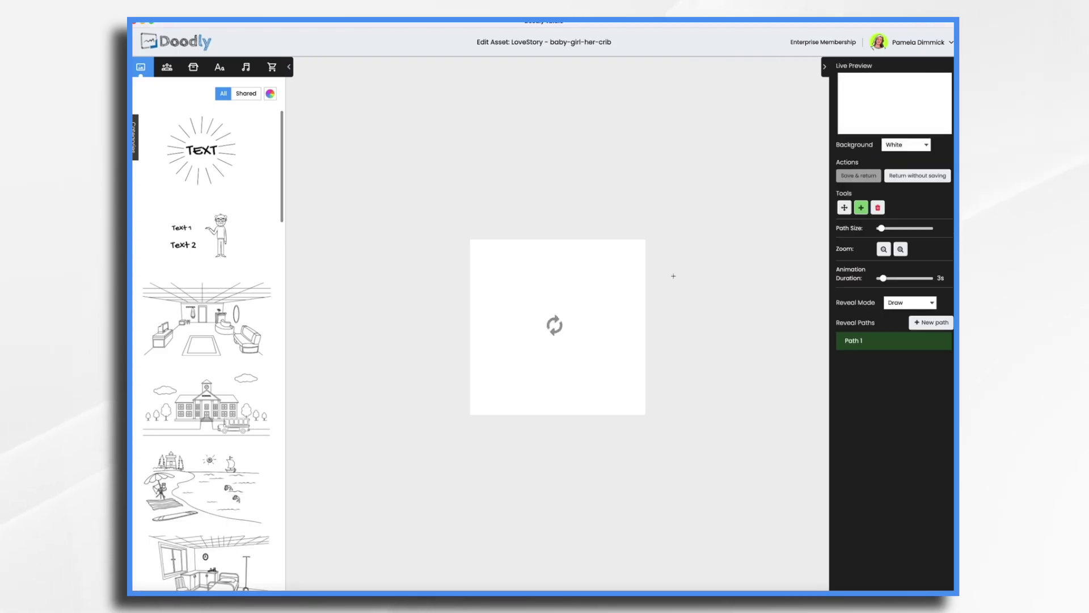
{"action": "left_click", "coordinate": [906, 317]}
{"action": "left_click", "coordinate": [897, 327]}
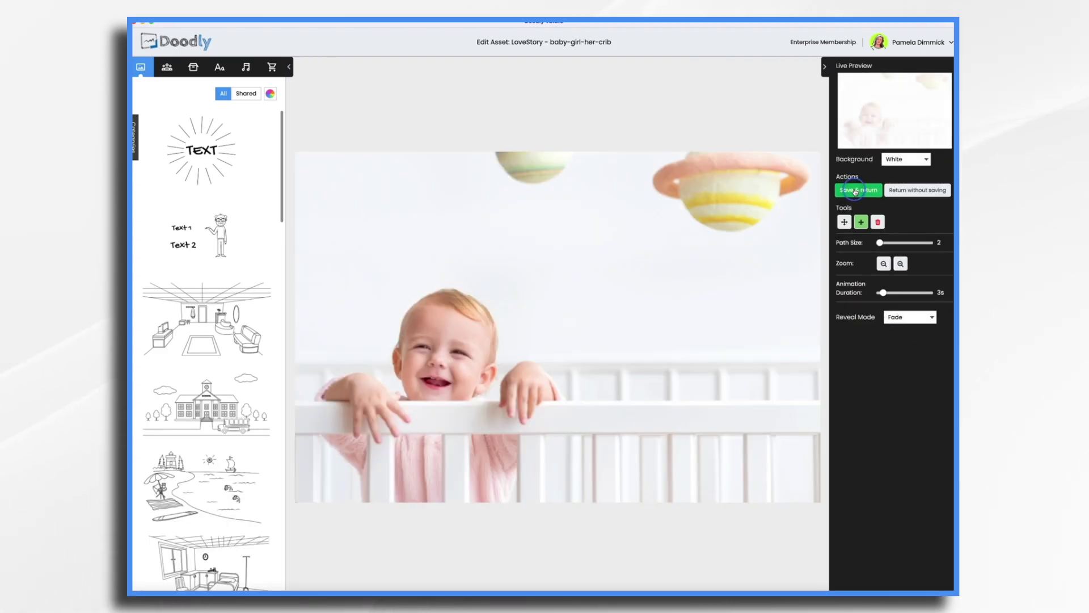
{"action": "left_click", "coordinate": [858, 190]}
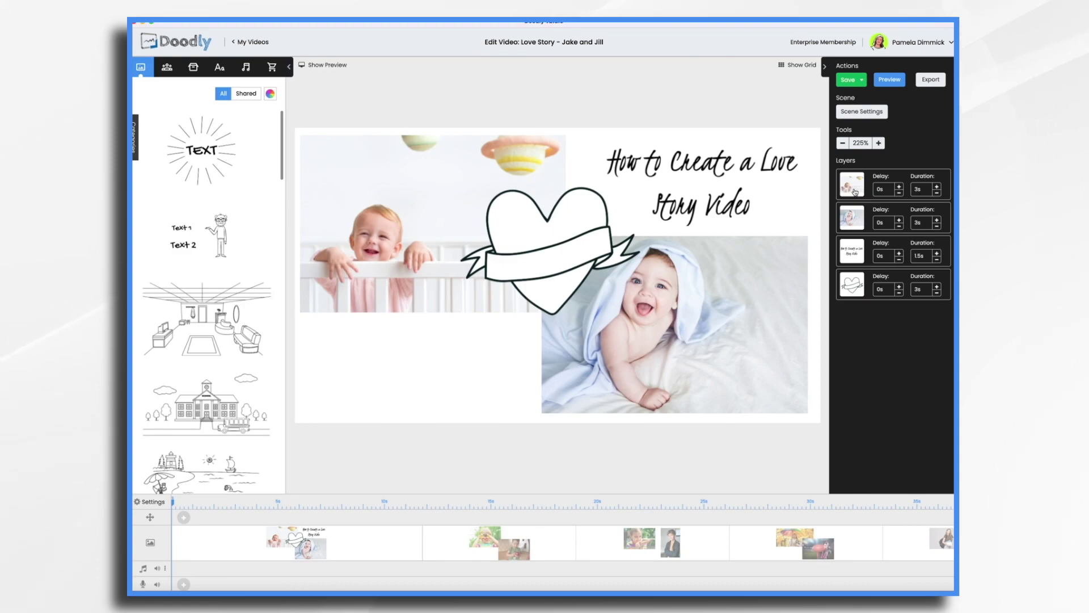
Step: Open the heart banner drawing for editing, start a reveal path at the heart's notch and set the path size to 79
{"action": "left_click", "coordinate": [581, 221]}
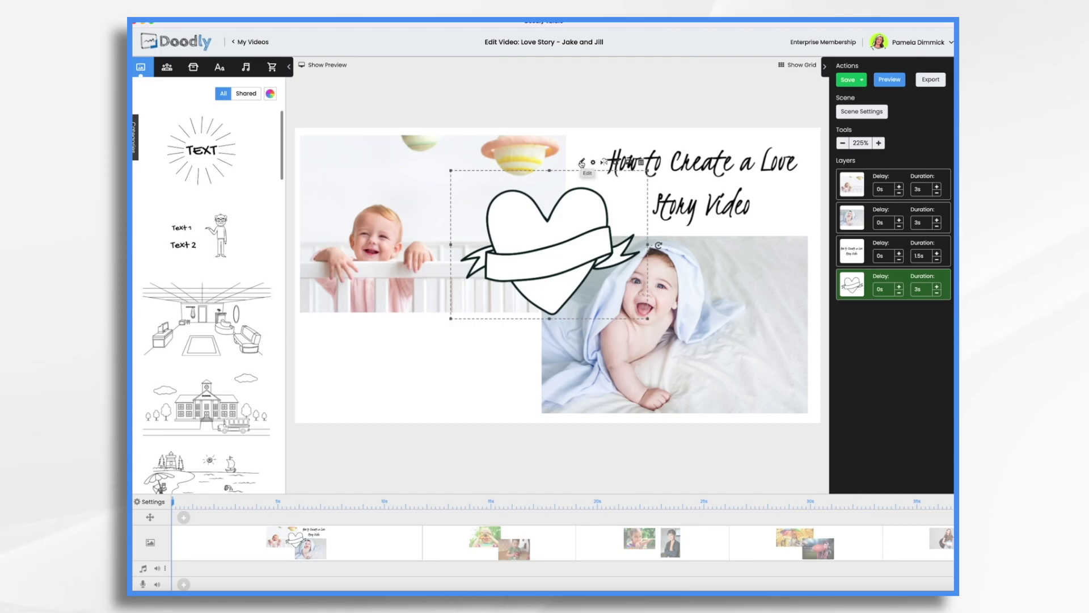
{"action": "left_click", "coordinate": [582, 164]}
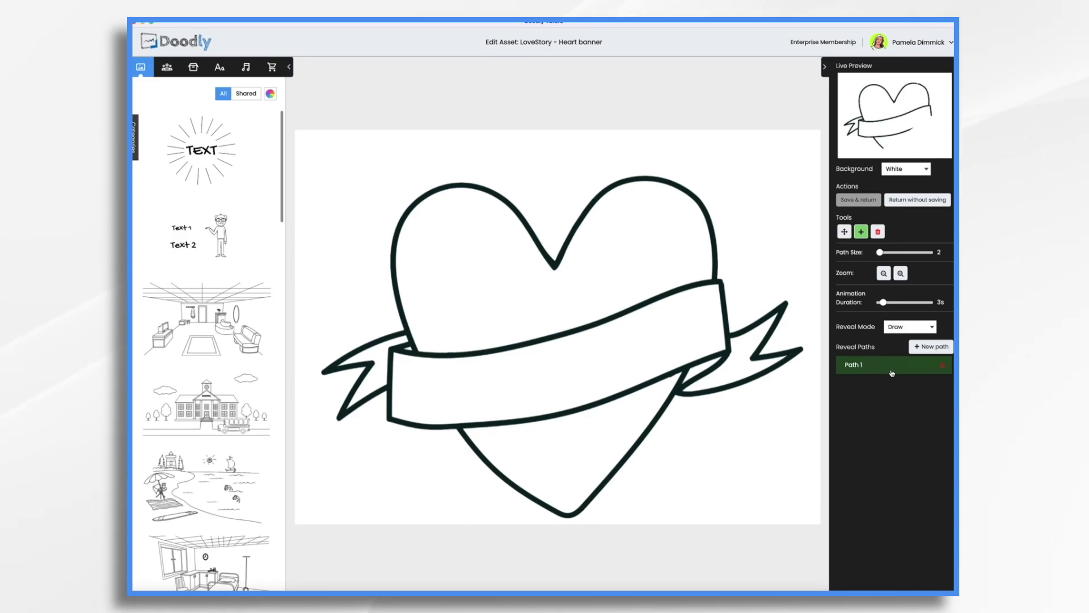
{"action": "left_click", "coordinate": [555, 265]}
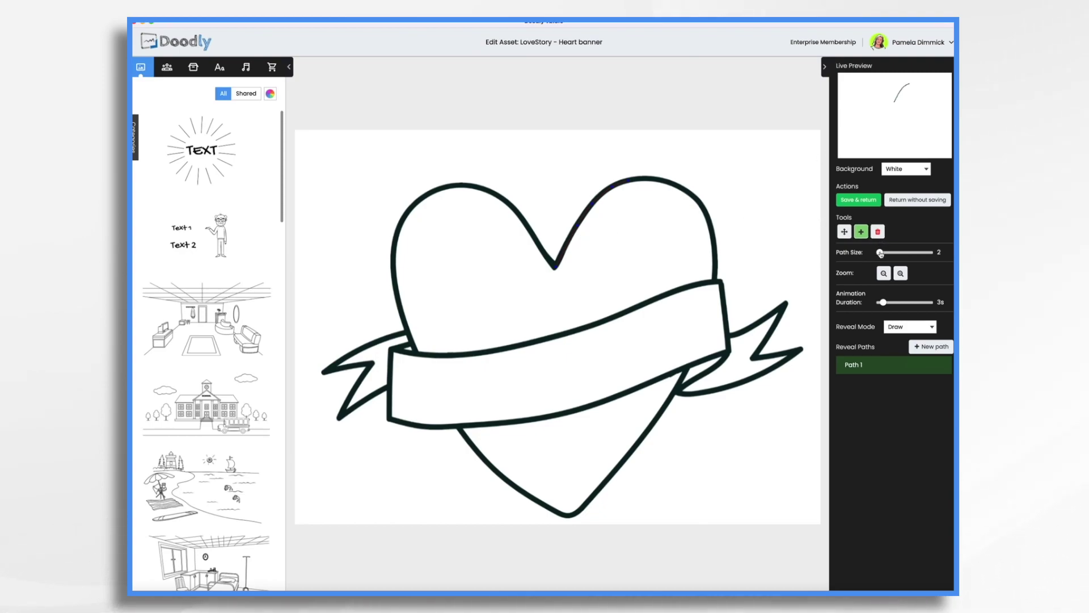
{"action": "left_click_drag", "start_coordinate": [880, 253], "coordinate": [885, 253]}
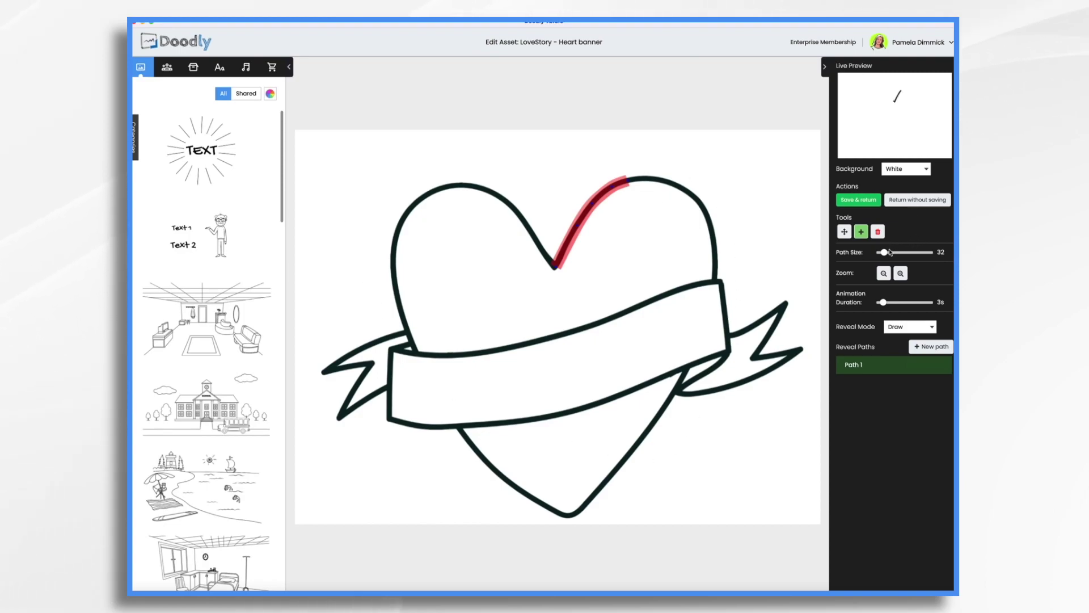
{"action": "left_click_drag", "start_coordinate": [890, 252], "coordinate": [891, 253]}
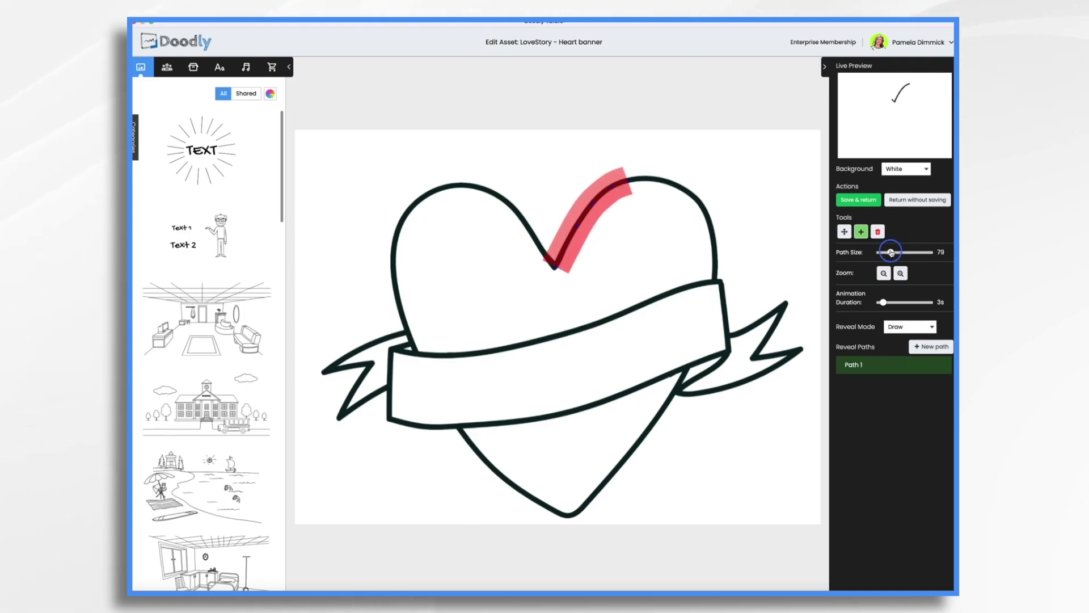
Step: Adjust the path's start at the notch and trace Path 1 over the heart's right lobe down to the banner
{"action": "left_click_drag", "start_coordinate": [556, 267], "coordinate": [560, 263]}
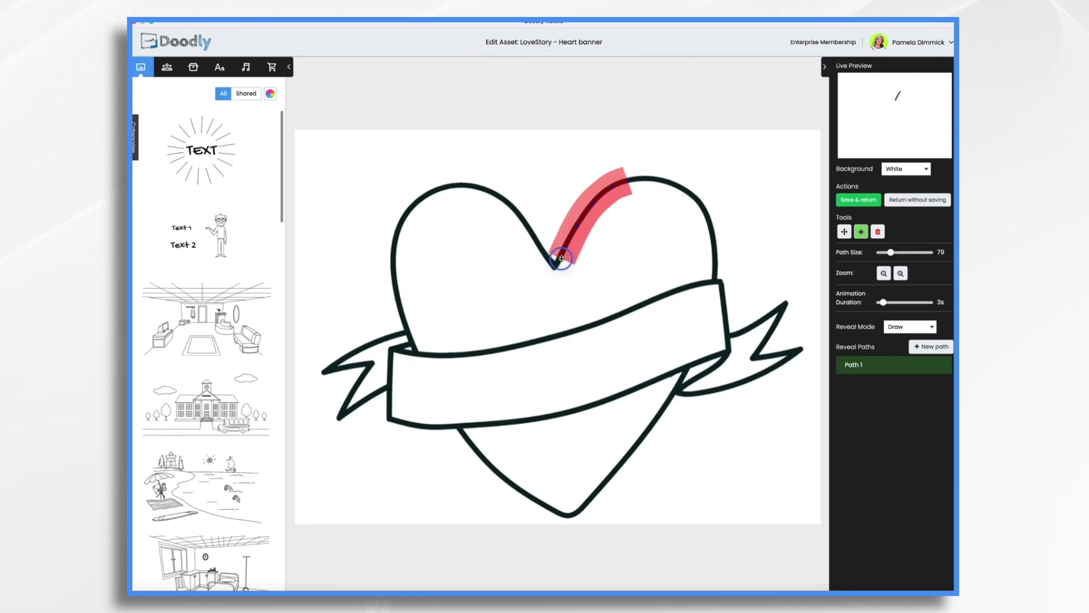
{"action": "left_click", "coordinate": [677, 184]}
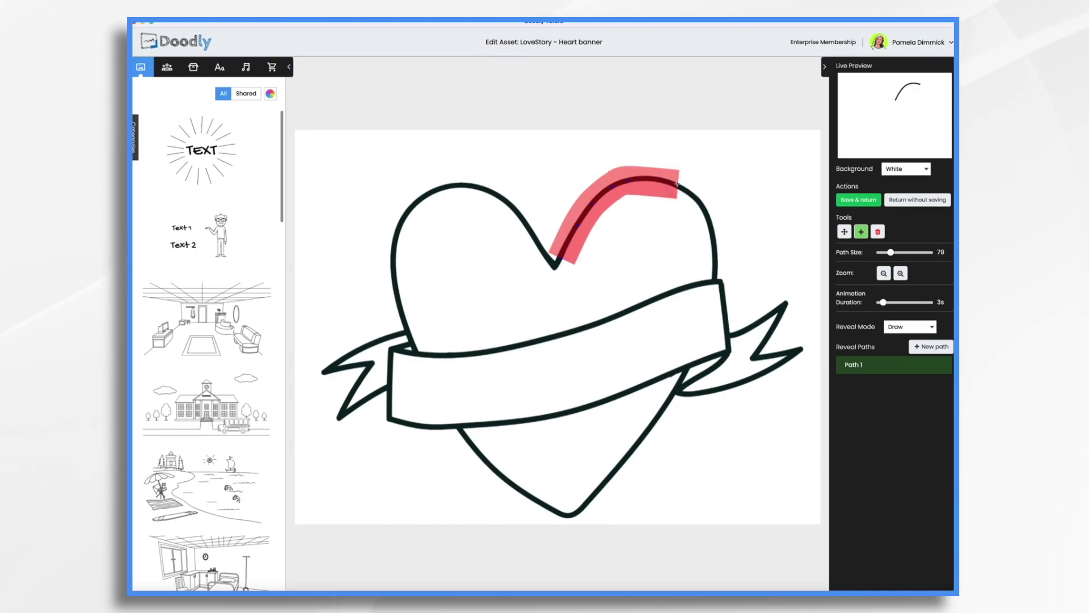
{"action": "left_click", "coordinate": [703, 203]}
{"action": "left_click_drag", "start_coordinate": [712, 235], "coordinate": [713, 276]}
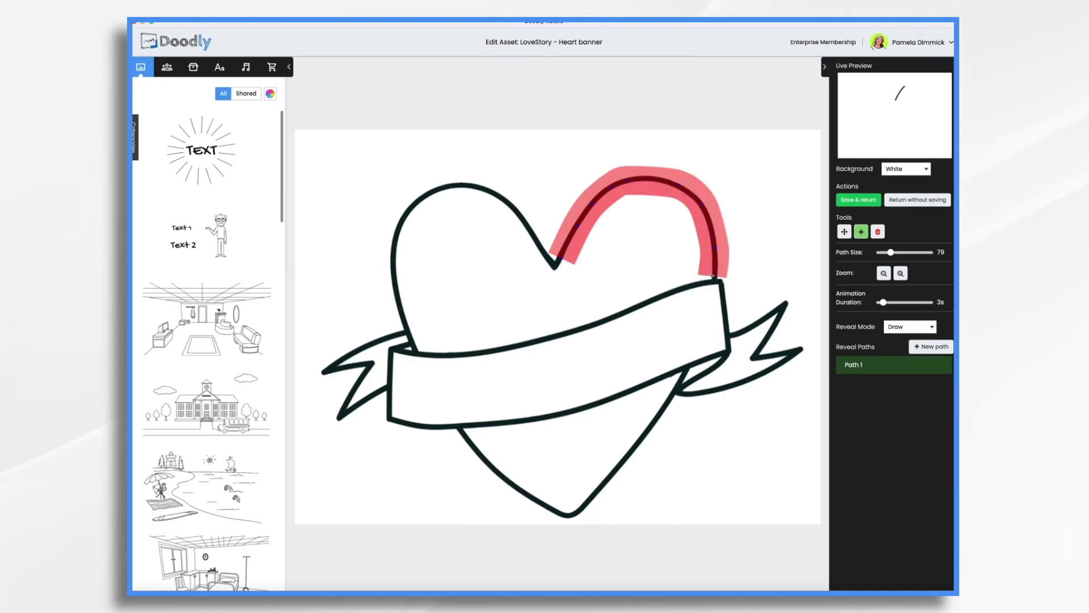
Step: Add a second reveal path, trace the remaining heart and banner outlines with it, and save the drawing
{"action": "left_click", "coordinate": [943, 347]}
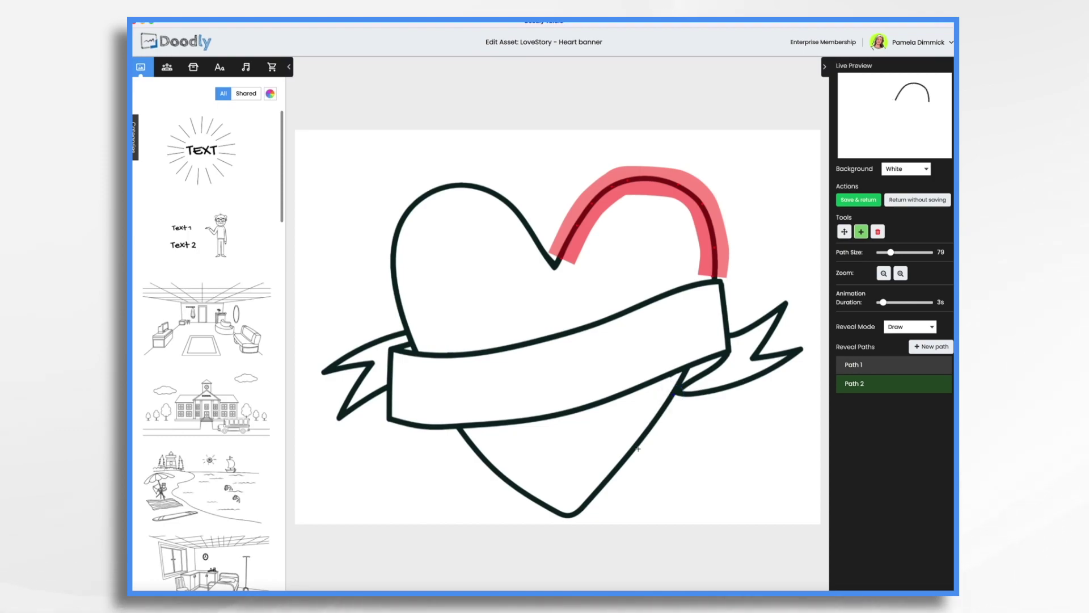
{"action": "mouse_move", "coordinate": [678, 391]}
{"action": "left_mouse_down"}
{"action": "mouse_move", "coordinate": [559, 513]}
{"action": "mouse_move", "coordinate": [518, 488]}
{"action": "left_mouse_up"}
{"action": "left_click_drag", "start_coordinate": [482, 453], "coordinate": [461, 442]}
{"action": "mouse_move", "coordinate": [409, 329]}
{"action": "left_mouse_down"}
{"action": "mouse_move", "coordinate": [400, 236]}
{"action": "mouse_move", "coordinate": [471, 186]}
{"action": "mouse_move", "coordinate": [558, 263]}
{"action": "left_mouse_up"}
{"action": "mouse_move", "coordinate": [426, 359]}
{"action": "left_mouse_down"}
{"action": "mouse_move", "coordinate": [482, 352]}
{"action": "mouse_move", "coordinate": [723, 286]}
{"action": "mouse_move", "coordinate": [731, 344]}
{"action": "left_mouse_up"}
{"action": "mouse_move", "coordinate": [791, 298]}
{"action": "left_mouse_down"}
{"action": "mouse_move", "coordinate": [743, 378]}
{"action": "mouse_move", "coordinate": [647, 397]}
{"action": "mouse_move", "coordinate": [414, 425]}
{"action": "mouse_move", "coordinate": [400, 352]}
{"action": "mouse_move", "coordinate": [414, 340]}
{"action": "mouse_move", "coordinate": [391, 335]}
{"action": "mouse_move", "coordinate": [317, 377]}
{"action": "mouse_move", "coordinate": [392, 388]}
{"action": "left_mouse_up"}
{"action": "left_click", "coordinate": [859, 199]}
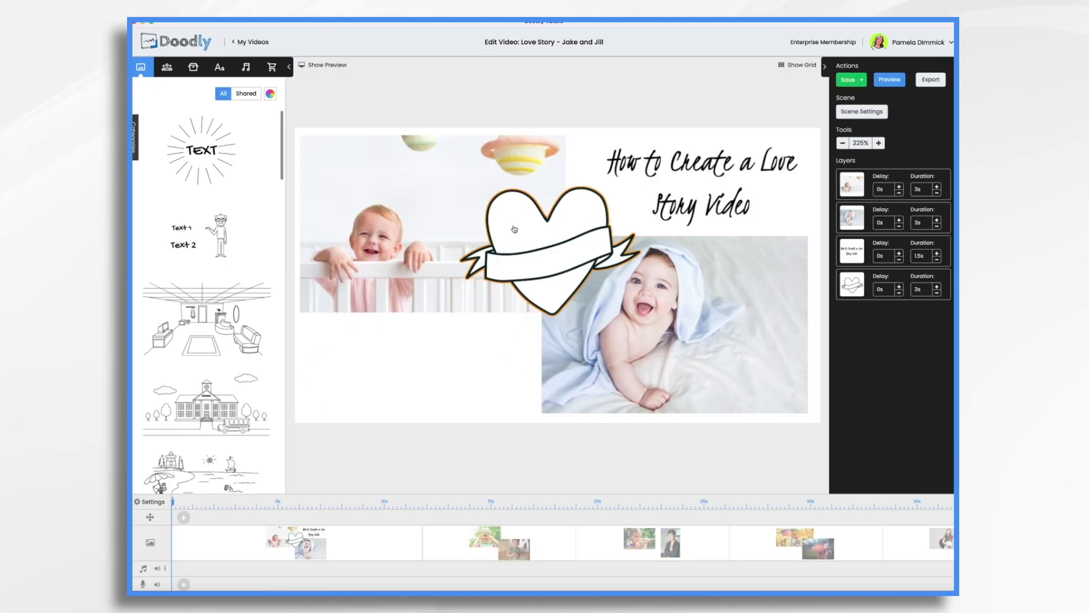
Step: Replace the first scene's title text with the couple's first names and enlarge it above the blue-towel baby photo
{"action": "left_click", "coordinate": [706, 166]}
{"action": "double_click", "coordinate": [705, 166]}
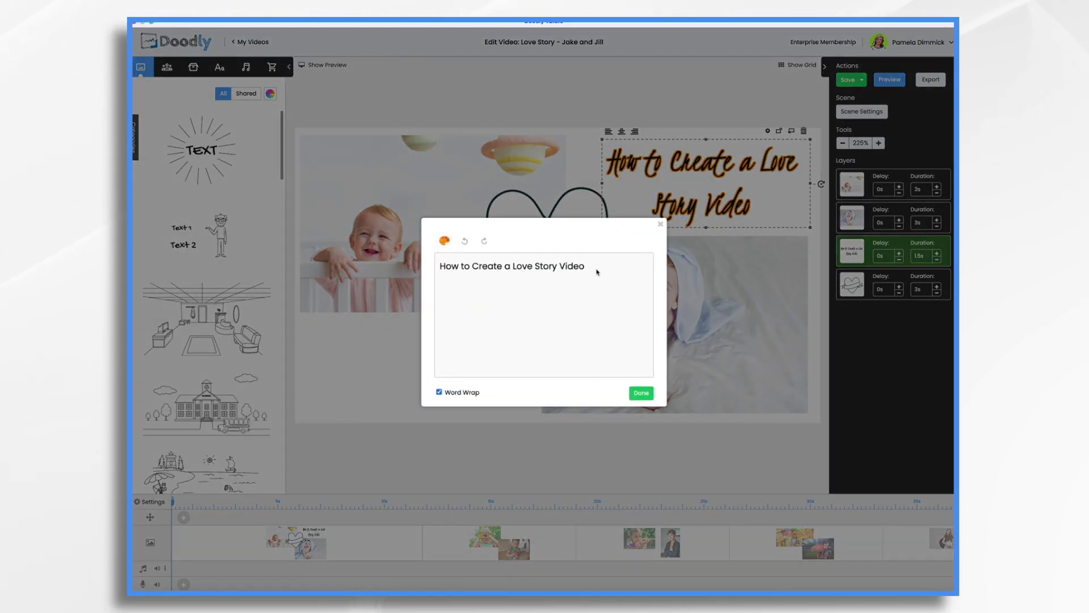
{"action": "key", "text": "super+a"}
{"action": "type", "text": "Ja"}
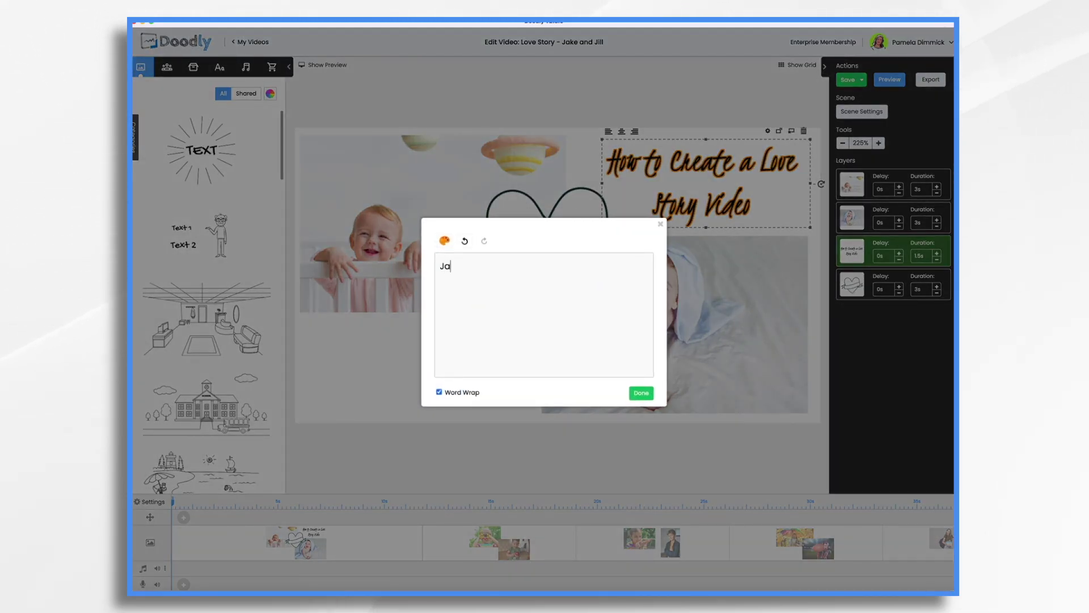
{"action": "type", "text": "ke & Jill"}
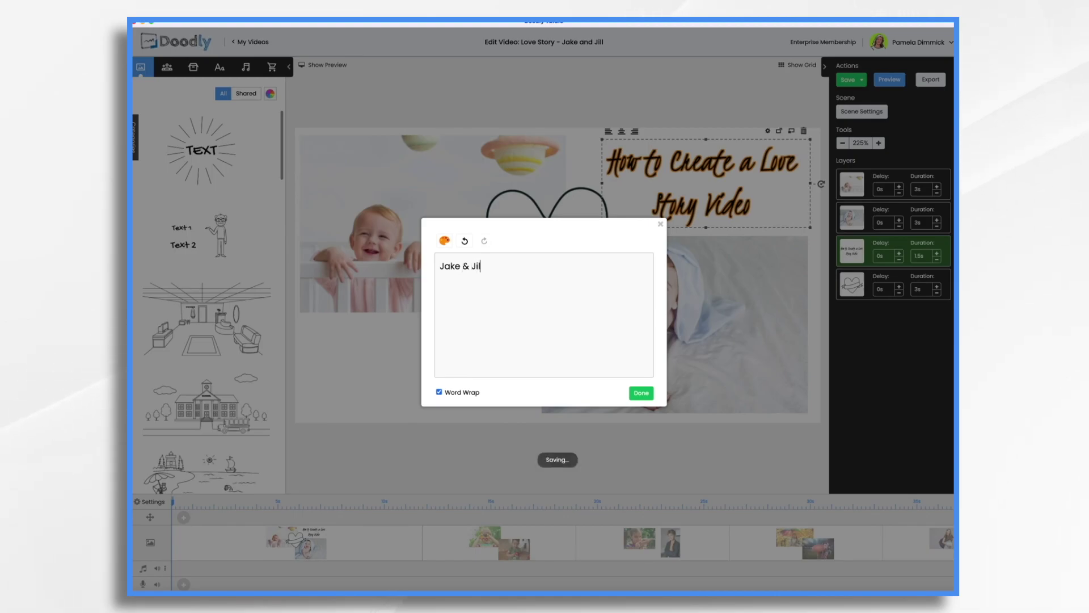
{"action": "left_click", "coordinate": [640, 393]}
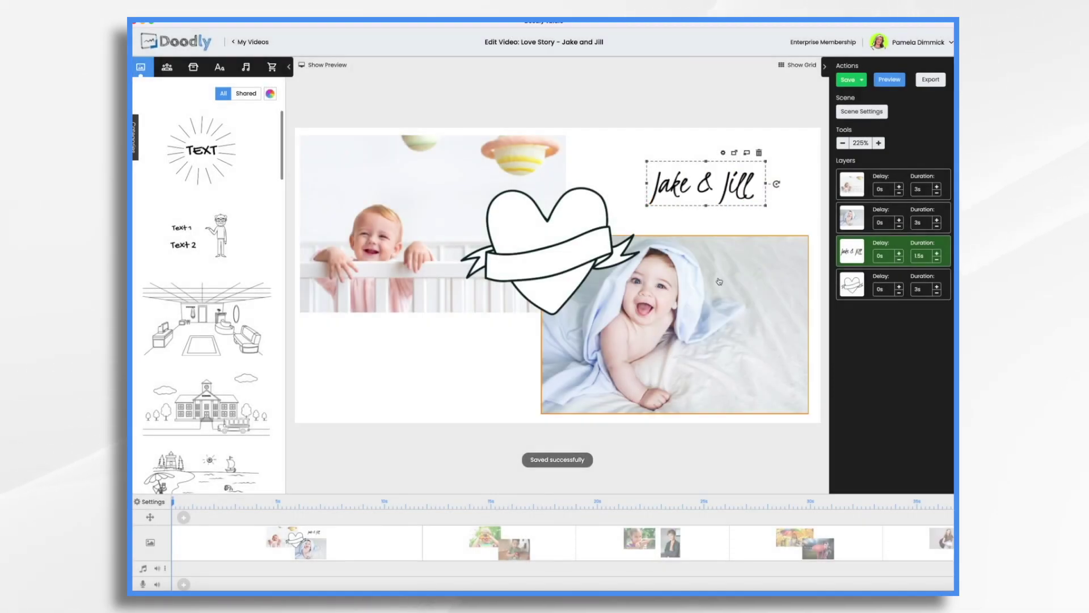
{"action": "left_click_drag", "start_coordinate": [706, 207], "coordinate": [707, 183]}
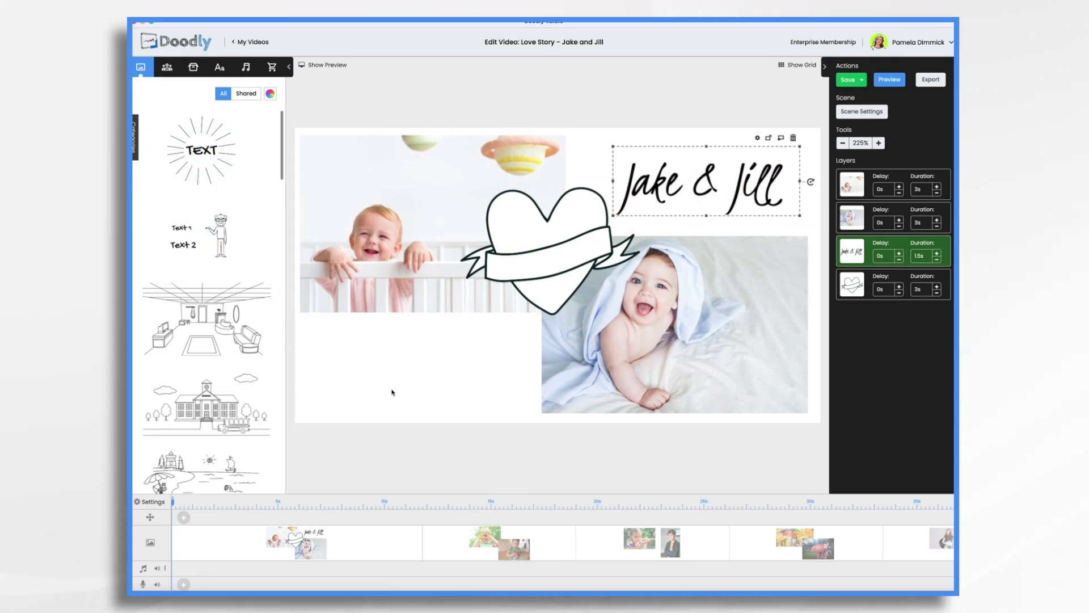
Step: Add the text "August 15, 2022" in the Kristi font and enlarge it in the blank area below the crib photo
{"action": "left_click", "coordinate": [219, 68]}
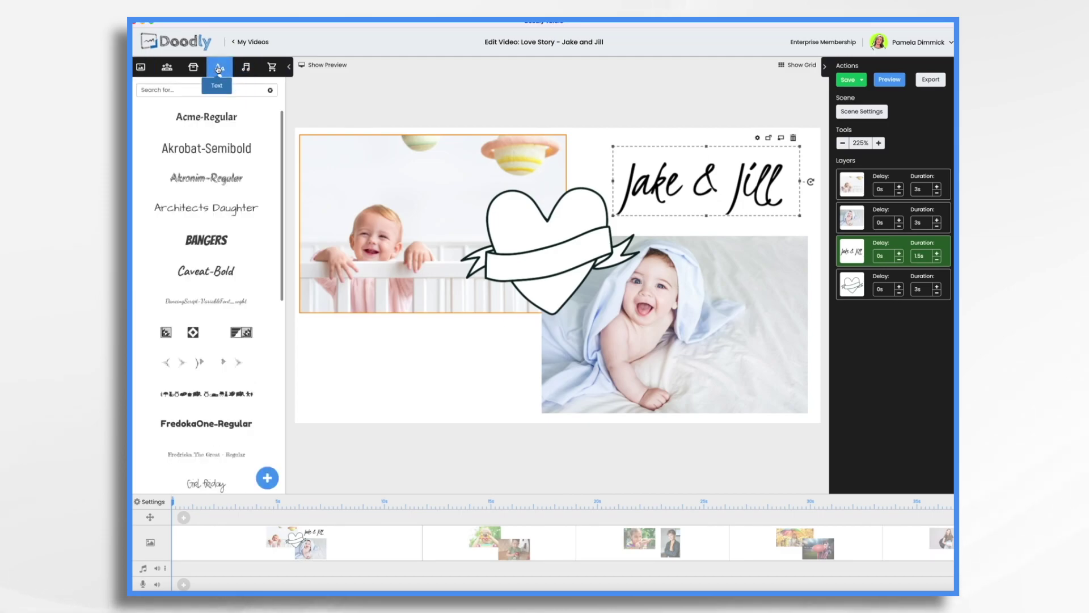
{"action": "scroll", "coordinate": [223, 358], "scroll_direction": "down", "scroll_amount": 2}
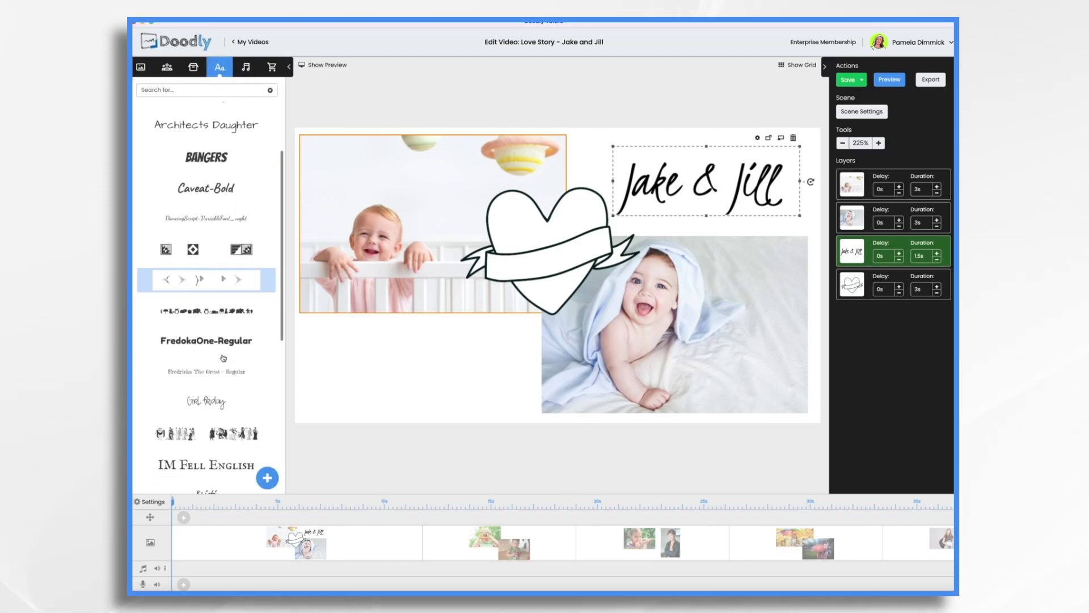
{"action": "scroll", "coordinate": [223, 358], "scroll_direction": "down", "scroll_amount": 1}
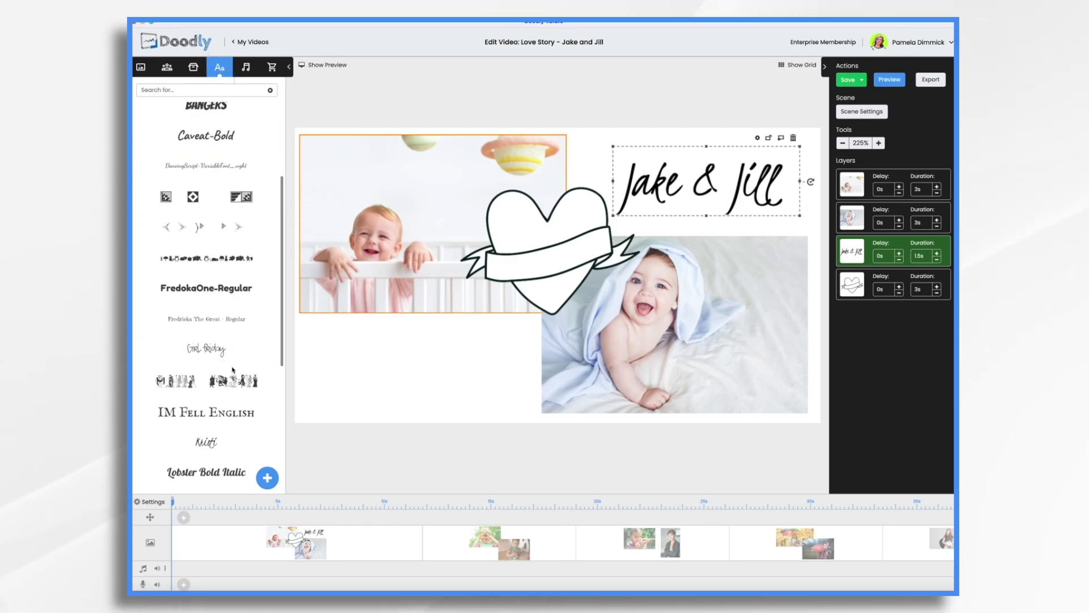
{"action": "scroll", "coordinate": [233, 370], "scroll_direction": "down", "scroll_amount": 1}
{"action": "left_click_drag", "start_coordinate": [206, 388], "coordinate": [454, 359]}
{"action": "double_click", "coordinate": [449, 364]}
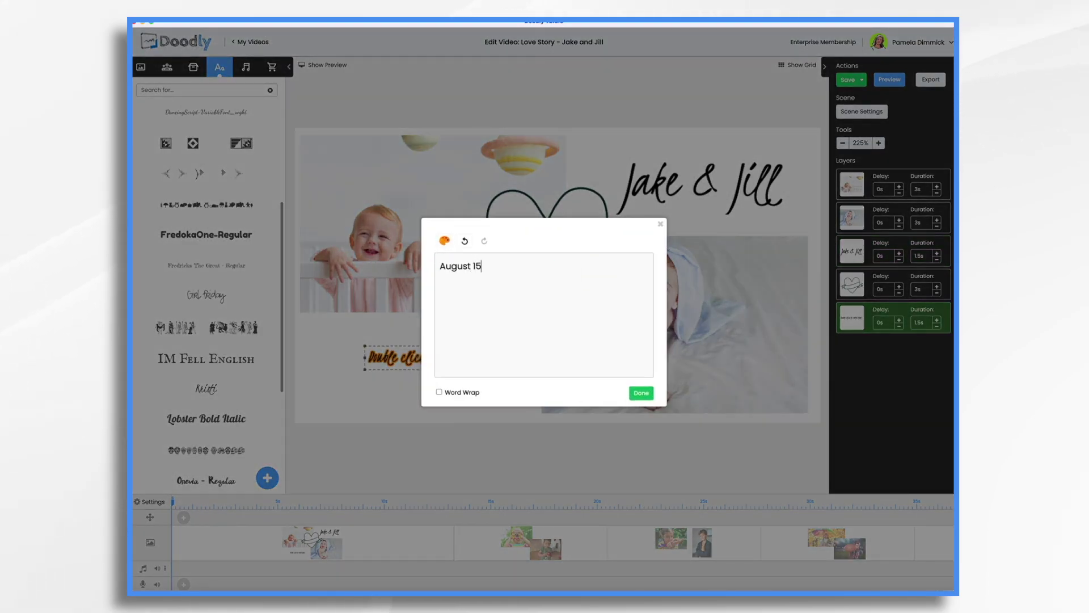
{"action": "left_click", "coordinate": [641, 393]}
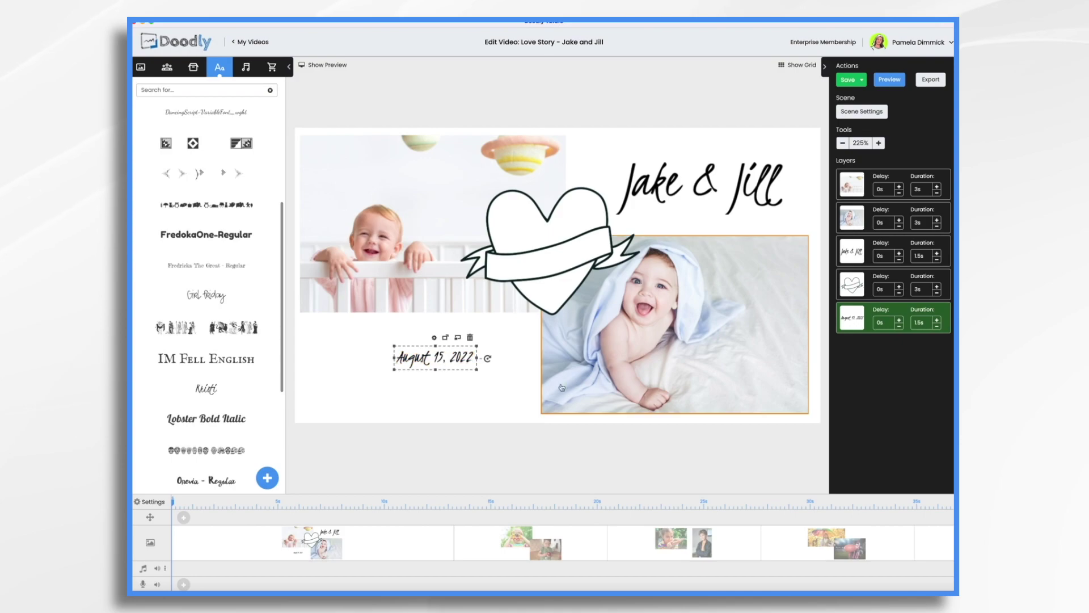
{"action": "left_click_drag", "start_coordinate": [531, 437], "coordinate": [539, 396]}
{"action": "left_click_drag", "start_coordinate": [480, 372], "coordinate": [421, 373]}
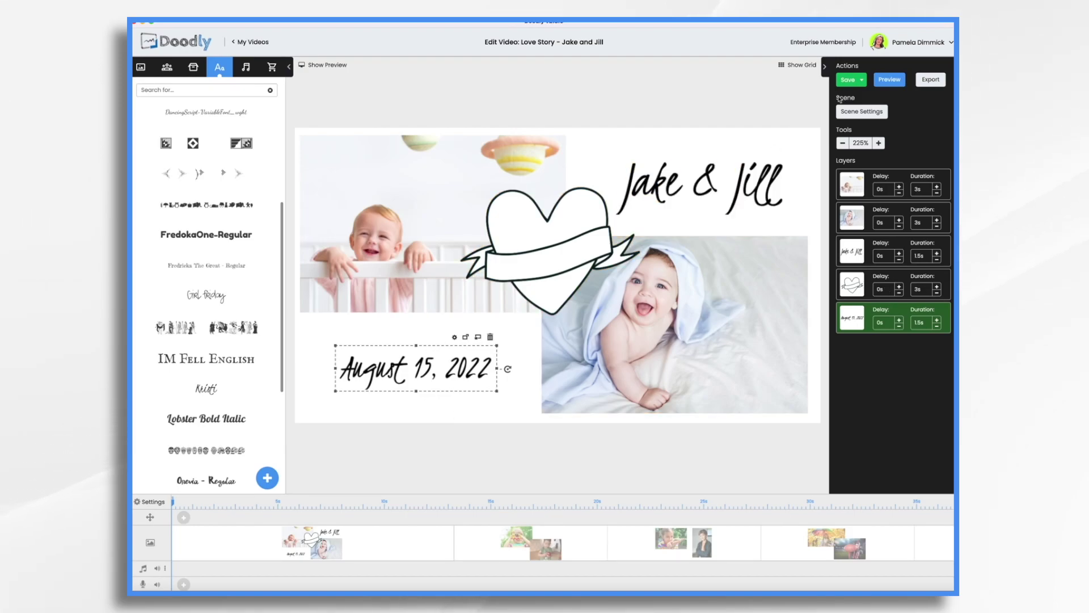
Step: Preview the video's first scene and close the preview
{"action": "left_click", "coordinate": [897, 80]}
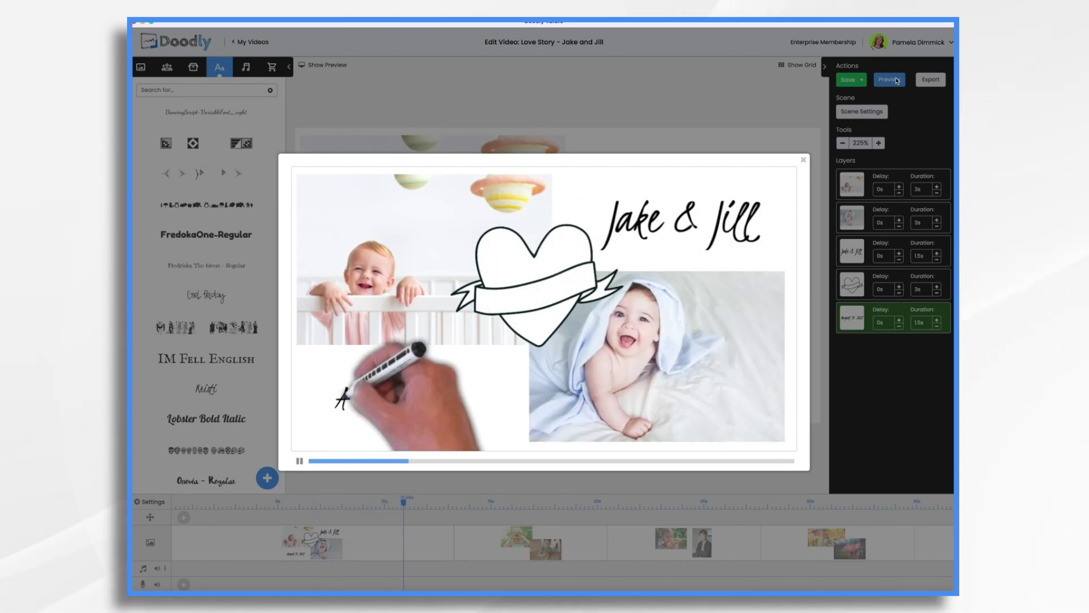
{"action": "left_click", "coordinate": [803, 160]}
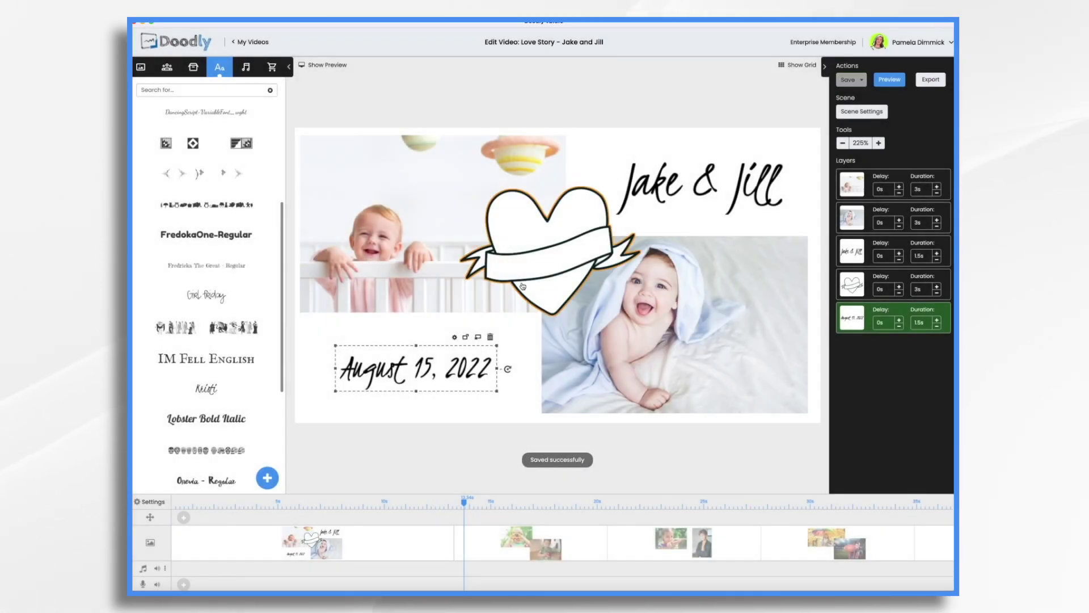
Step: In the video settings, turn the erase mode off, choose a right-handed real hand with a dark sleeve, and apply the changes
{"action": "left_click", "coordinate": [154, 502]}
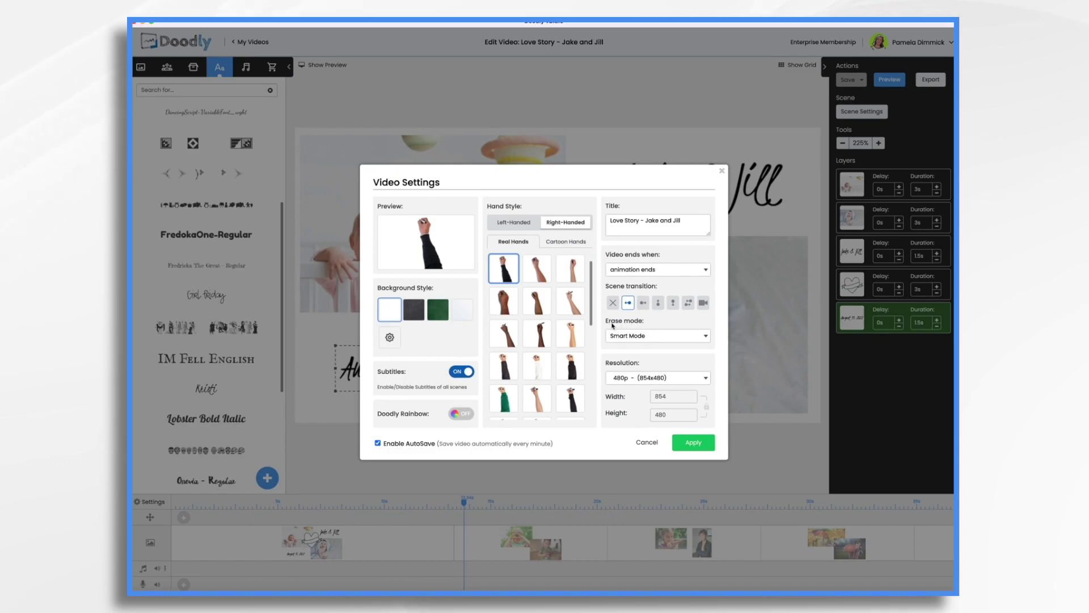
{"action": "left_click", "coordinate": [660, 340]}
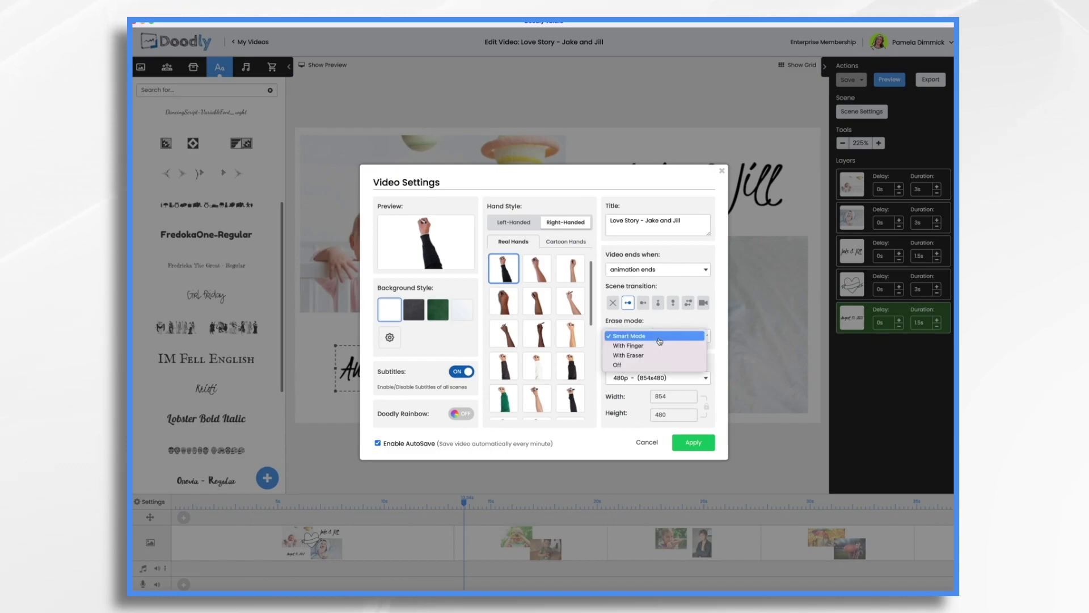
{"action": "left_click", "coordinate": [624, 365]}
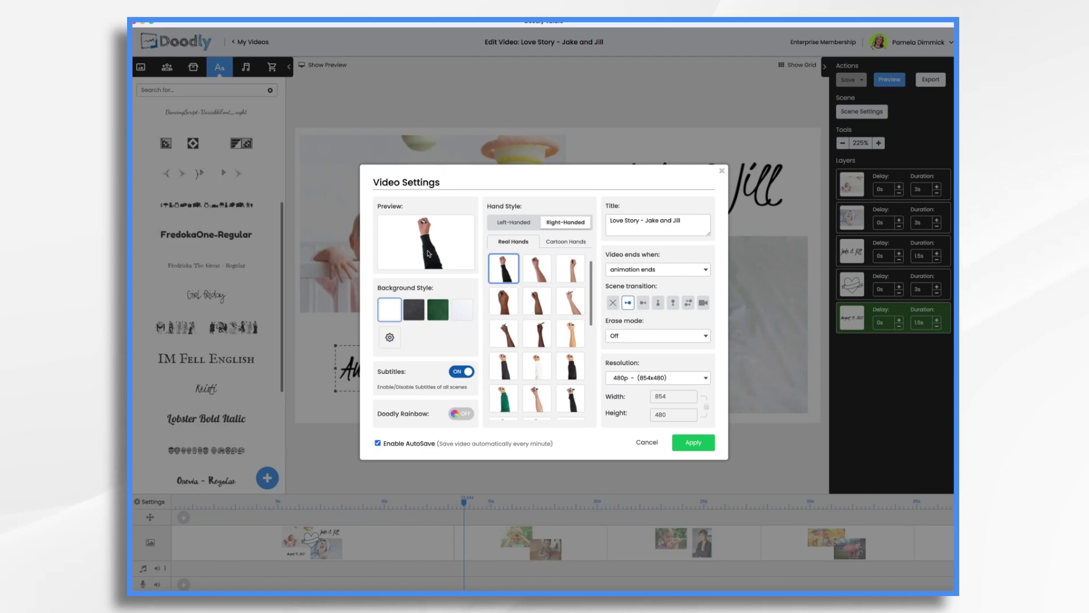
{"action": "left_click", "coordinate": [505, 369]}
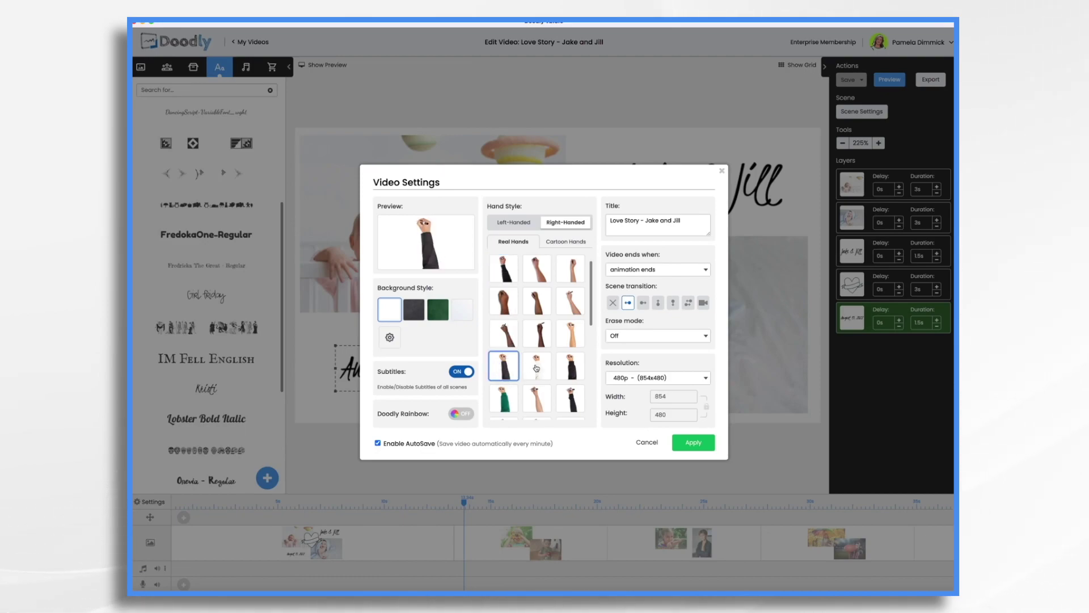
{"action": "scroll", "coordinate": [538, 372], "scroll_direction": "down", "scroll_amount": 10}
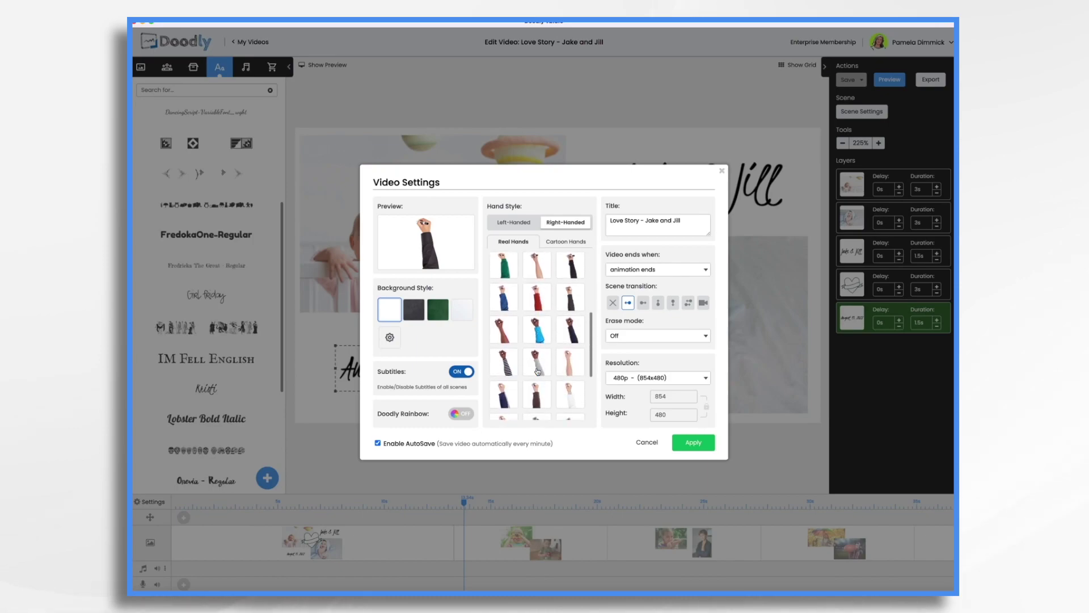
{"action": "scroll", "coordinate": [538, 372], "scroll_direction": "down", "scroll_amount": 3}
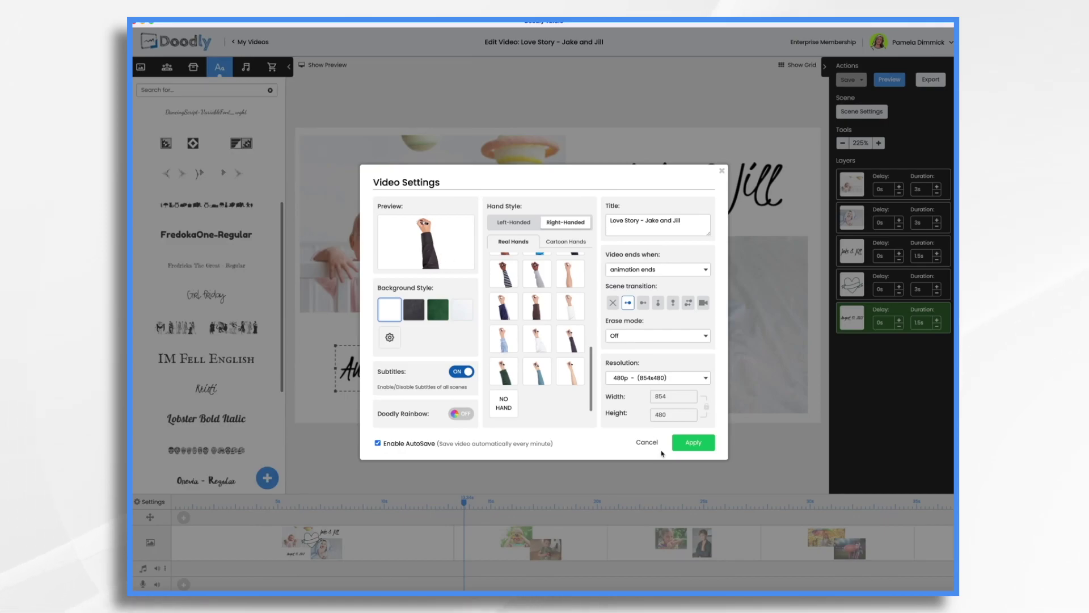
{"action": "left_click", "coordinate": [703, 443]}
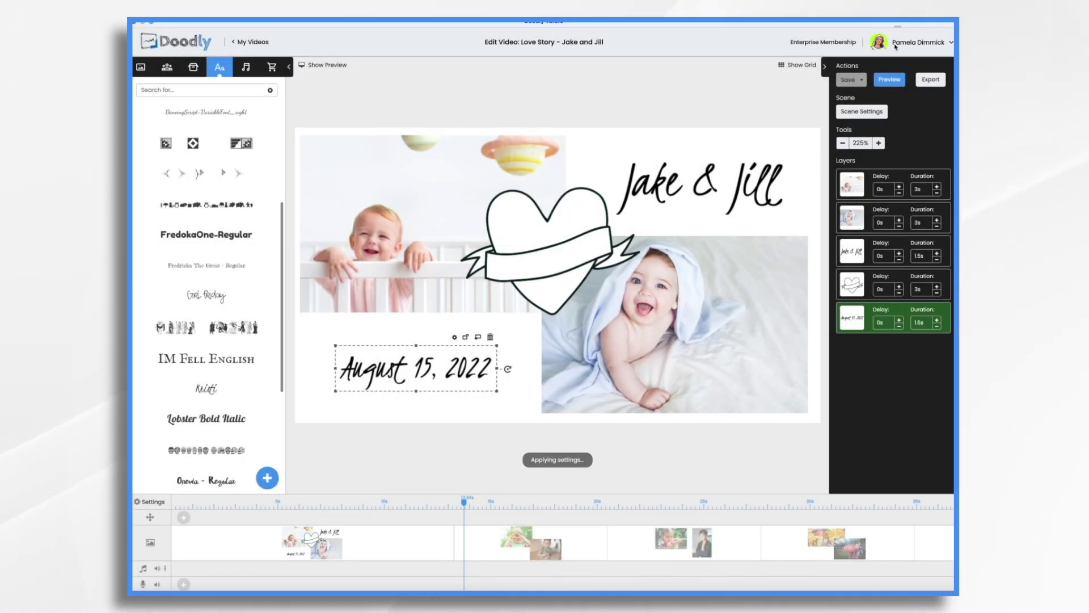
Step: Preview the whole video through the start of the second scene, and close the preview
{"action": "left_click", "coordinate": [896, 80]}
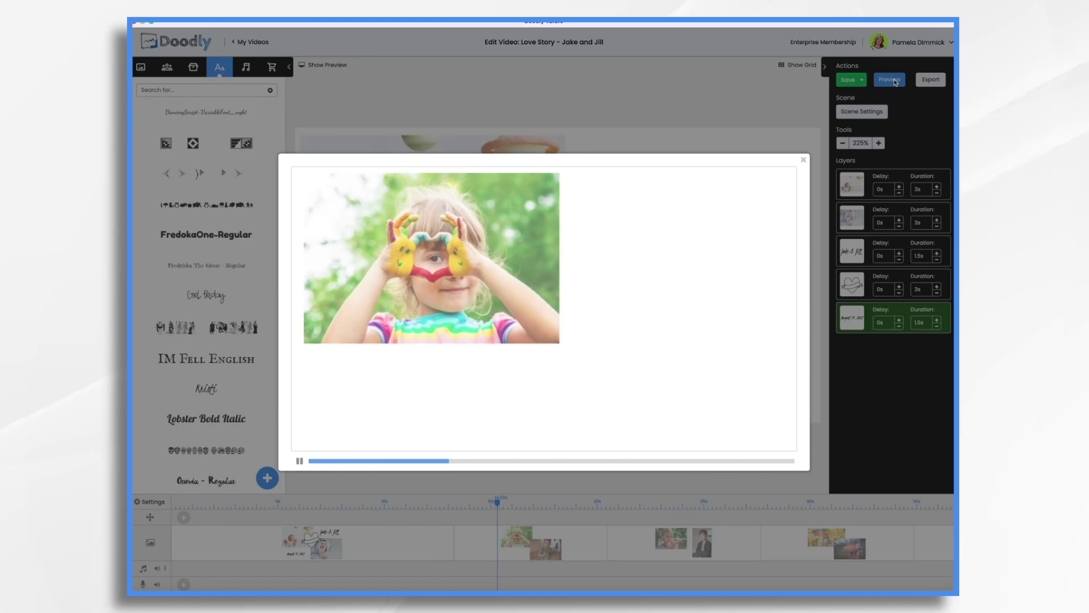
{"action": "left_click", "coordinate": [804, 160]}
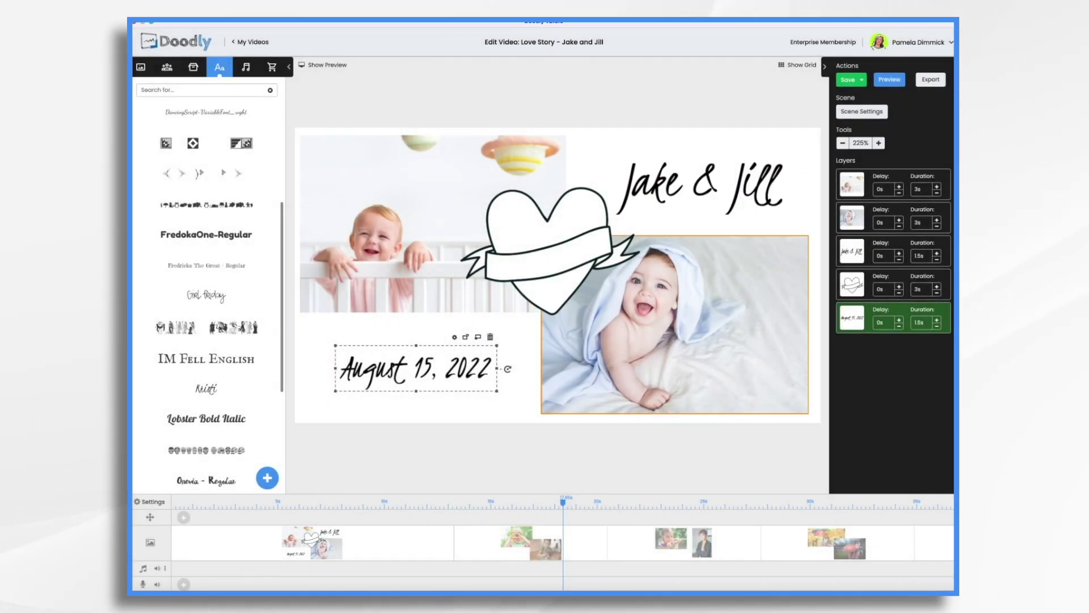
Step: Open the second scene and import all the images from the LoveStory Elements folder as new props
{"action": "left_click", "coordinate": [509, 556]}
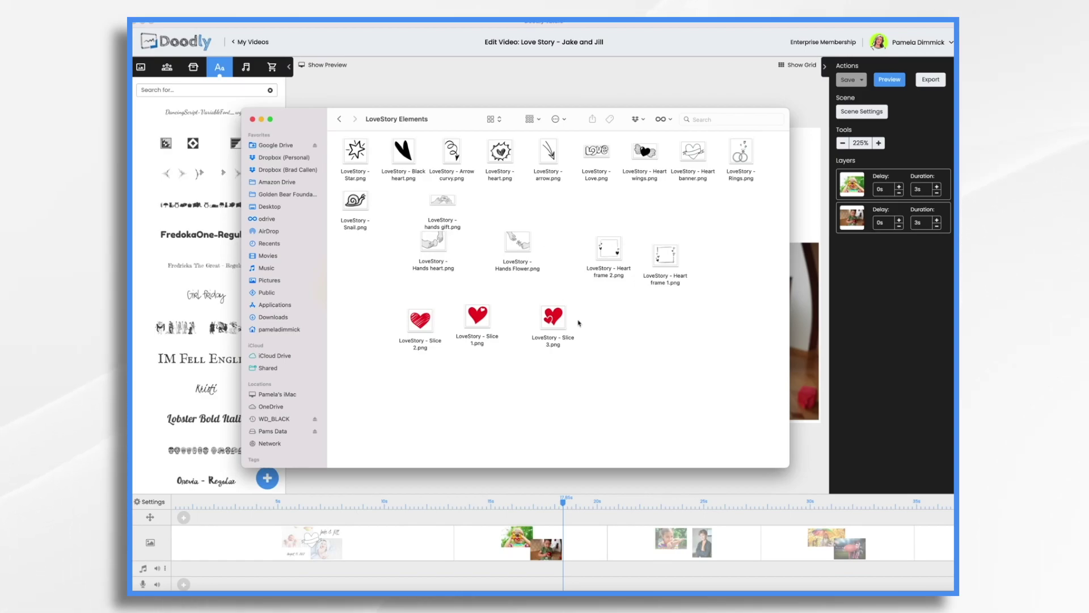
{"action": "left_click", "coordinate": [463, 75]}
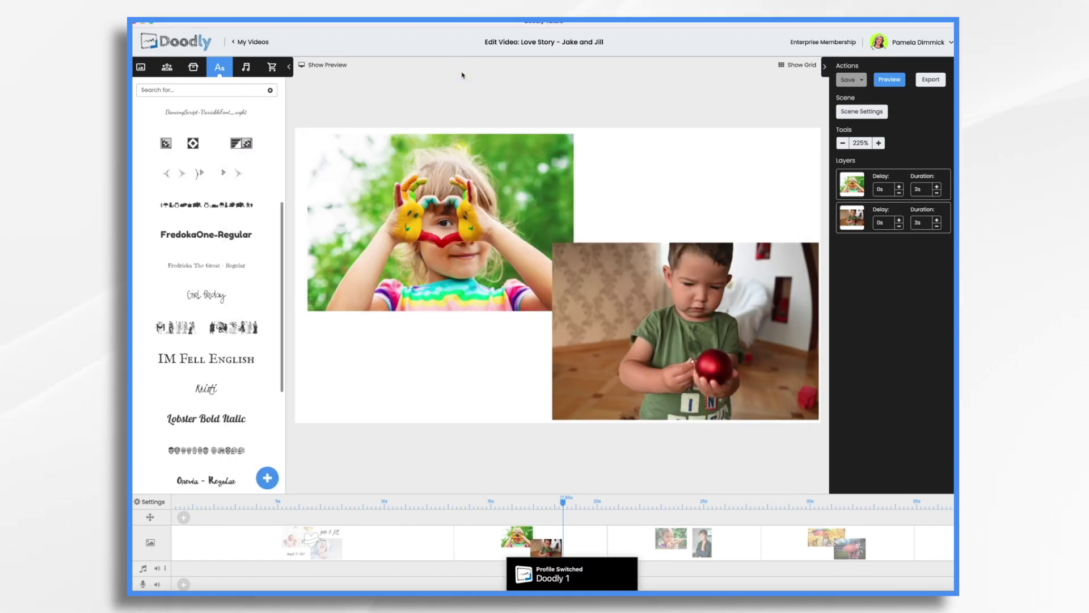
{"action": "left_click", "coordinate": [192, 66]}
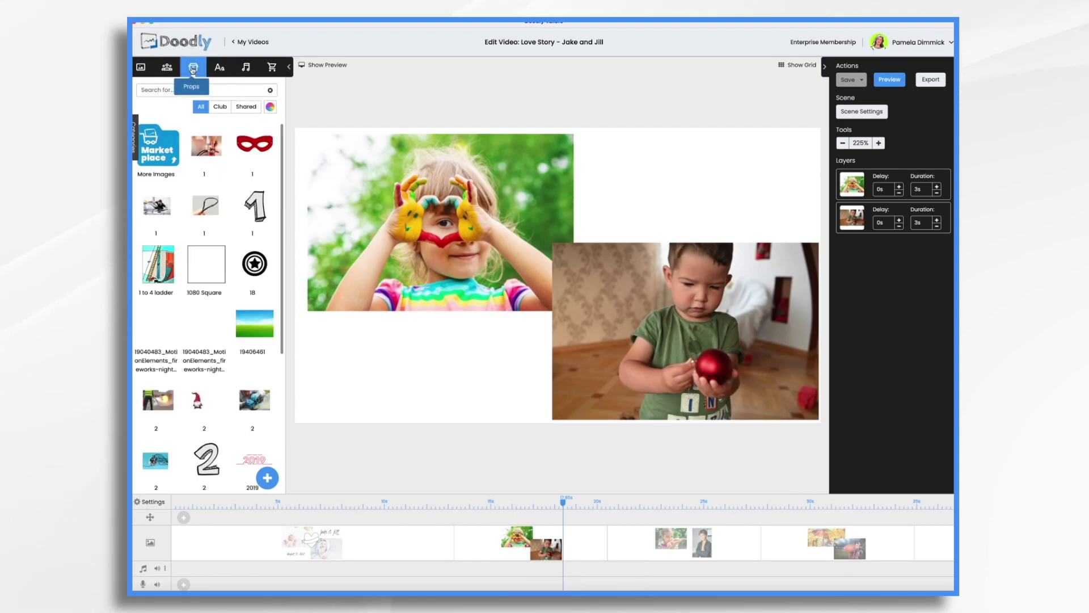
{"action": "left_click", "coordinate": [267, 480]}
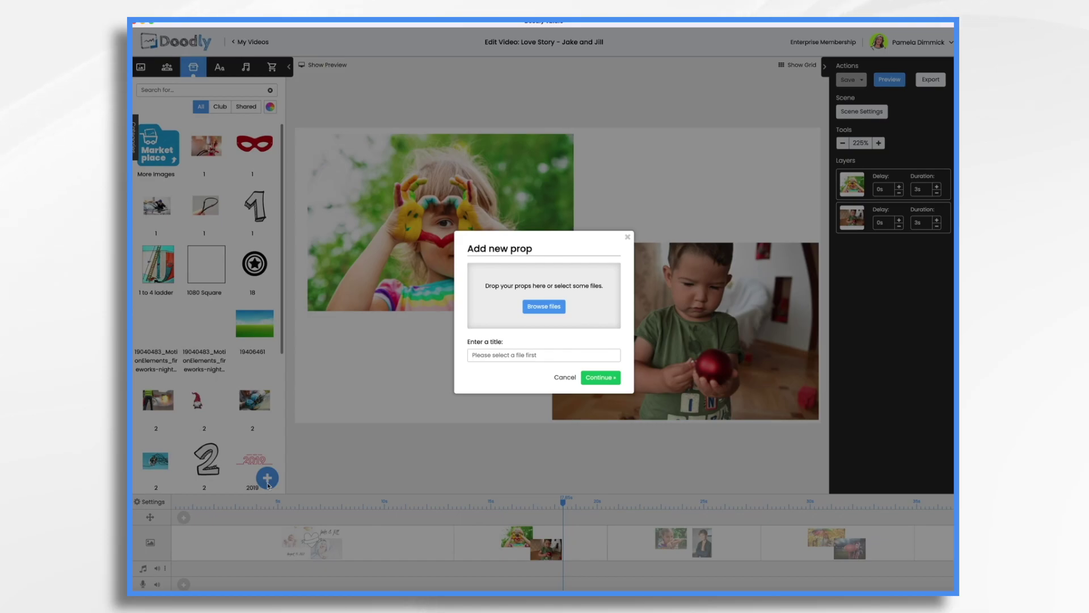
{"action": "key", "text": "super+Tab"}
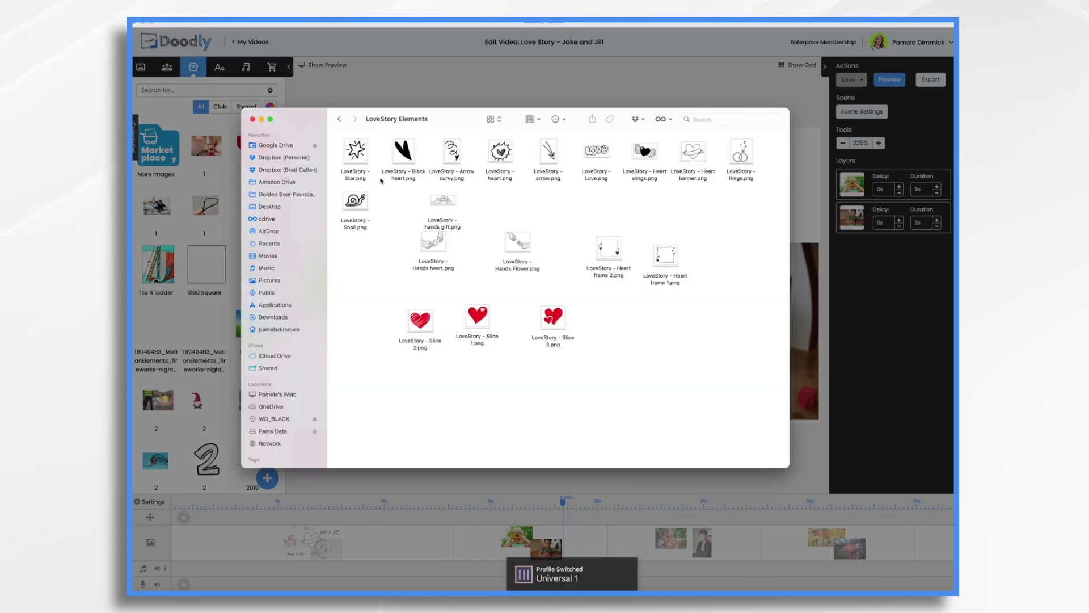
{"action": "key", "text": "super+a"}
{"action": "mouse_move", "coordinate": [421, 324]}
{"action": "left_mouse_down"}
{"action": "mouse_move", "coordinate": [533, 340]}
{"action": "mouse_move", "coordinate": [500, 315]}
{"action": "mouse_move", "coordinate": [539, 304]}
{"action": "left_mouse_up"}
{"action": "key", "text": "super+Tab"}
{"action": "key", "text": "super+Tab"}
{"action": "key", "text": "super+Tab"}
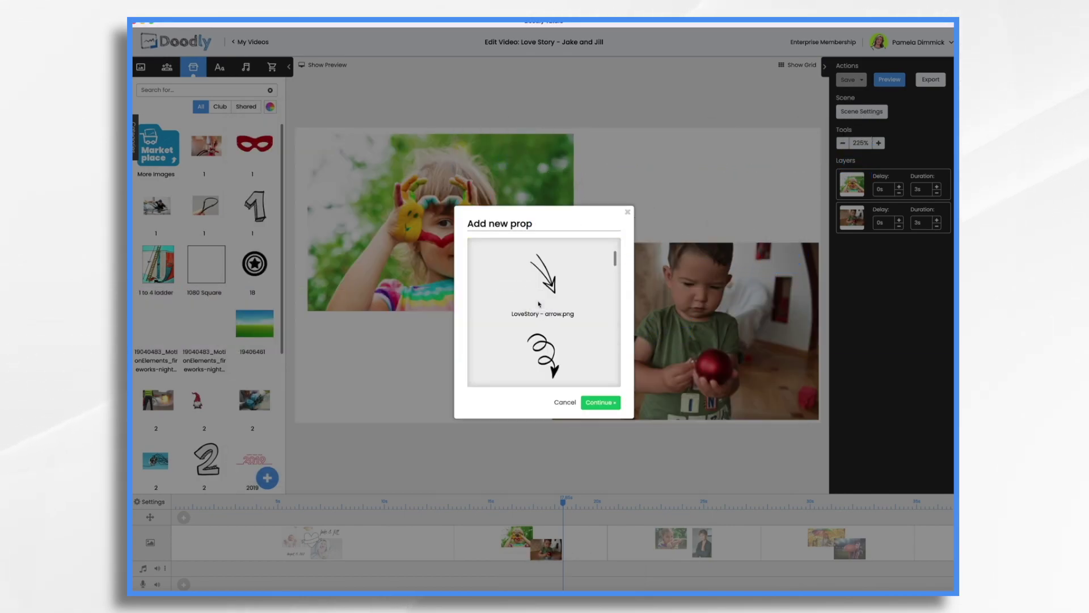
{"action": "scroll", "coordinate": [539, 304], "scroll_direction": "down", "scroll_amount": 10}
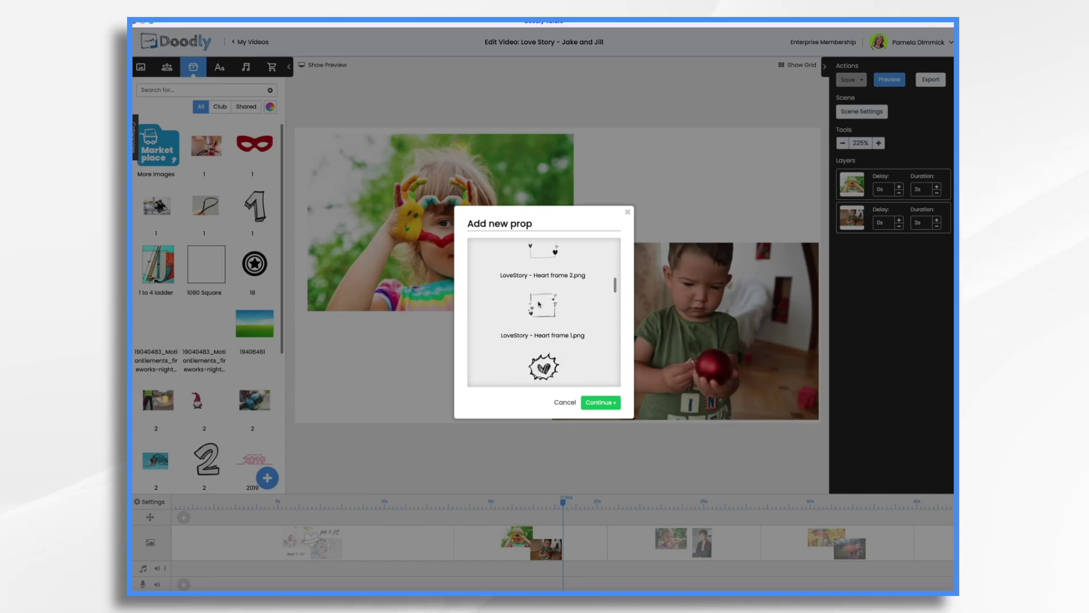
{"action": "scroll", "coordinate": [539, 304], "scroll_direction": "down", "scroll_amount": 6}
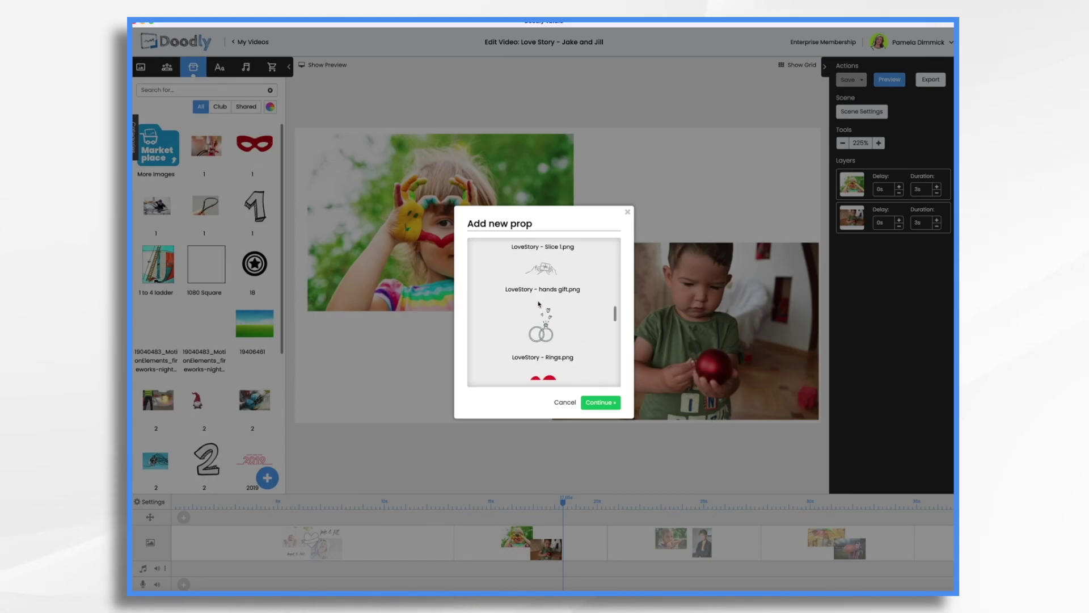
{"action": "left_click", "coordinate": [601, 403]}
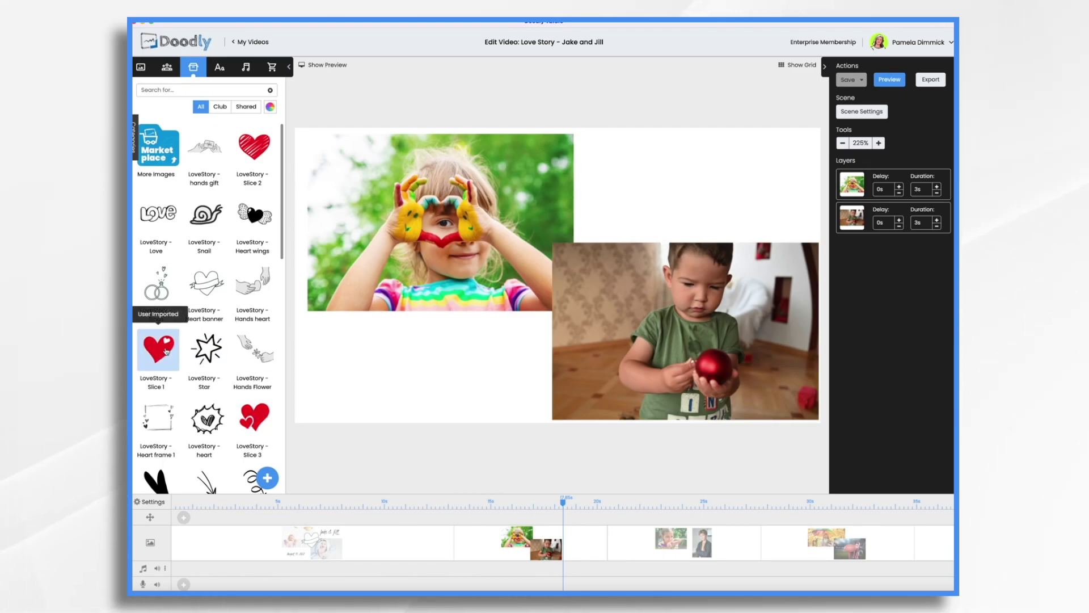
Step: Add the LoveStory - Slice 1 red heart to the second scene as an additional image, centred between the two photos
{"action": "left_click_drag", "start_coordinate": [166, 351], "coordinate": [469, 237]}
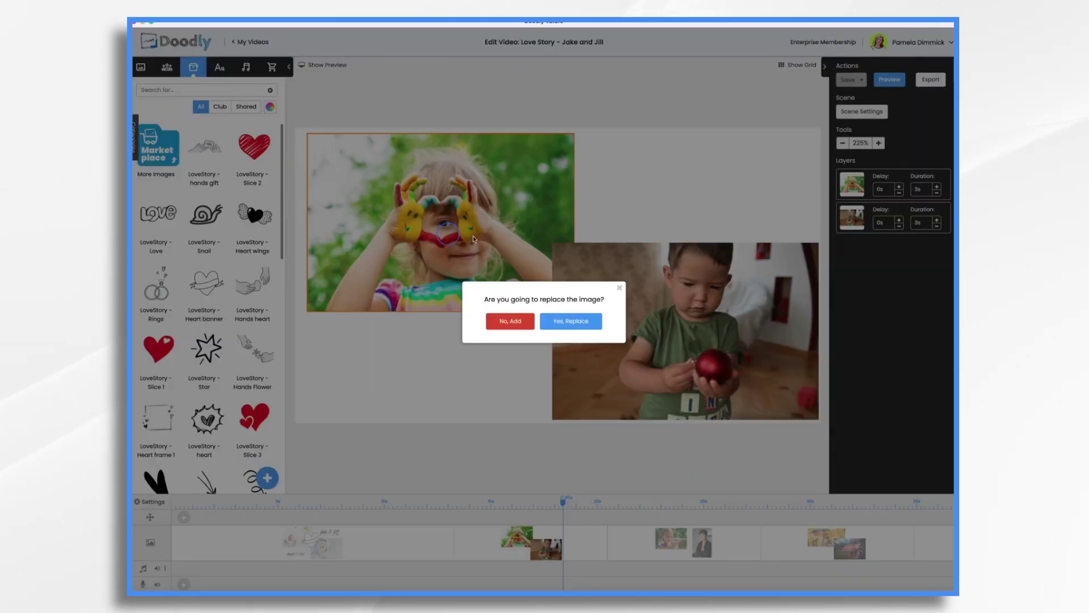
{"action": "left_click", "coordinate": [510, 321]}
{"action": "left_click_drag", "start_coordinate": [479, 279], "coordinate": [590, 282]}
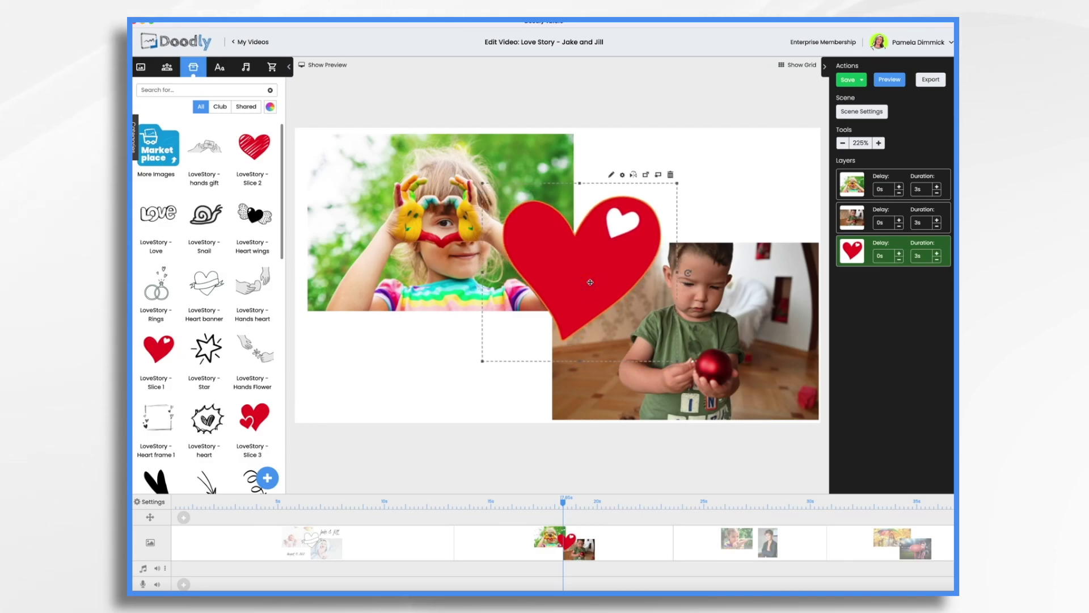
Step: Change the red heart's reveal mode to Fade and set its duration to 1s
{"action": "left_click", "coordinate": [612, 176]}
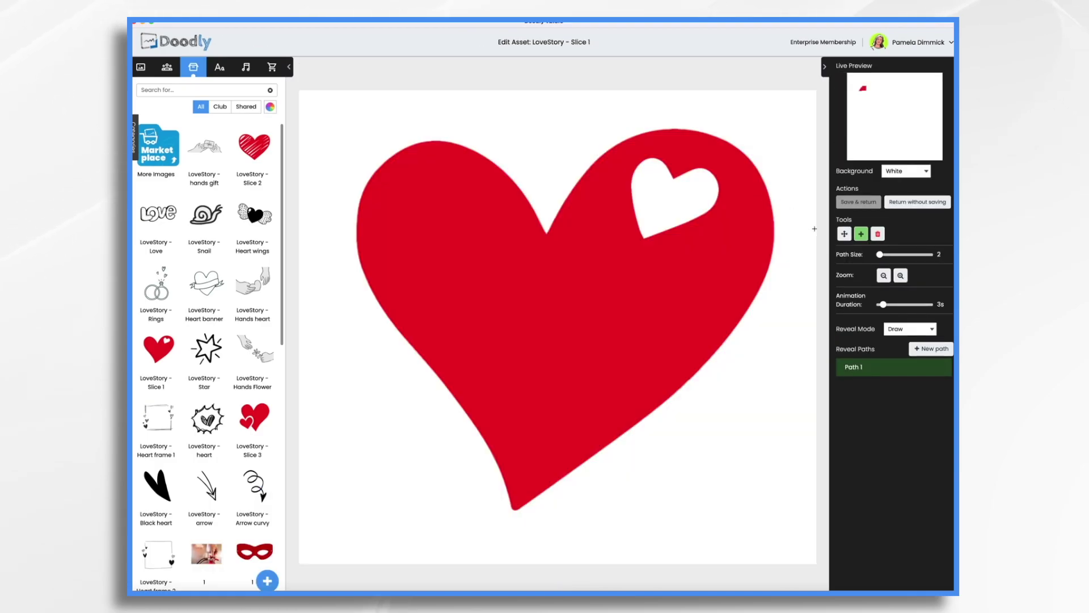
{"action": "left_click", "coordinate": [892, 329]}
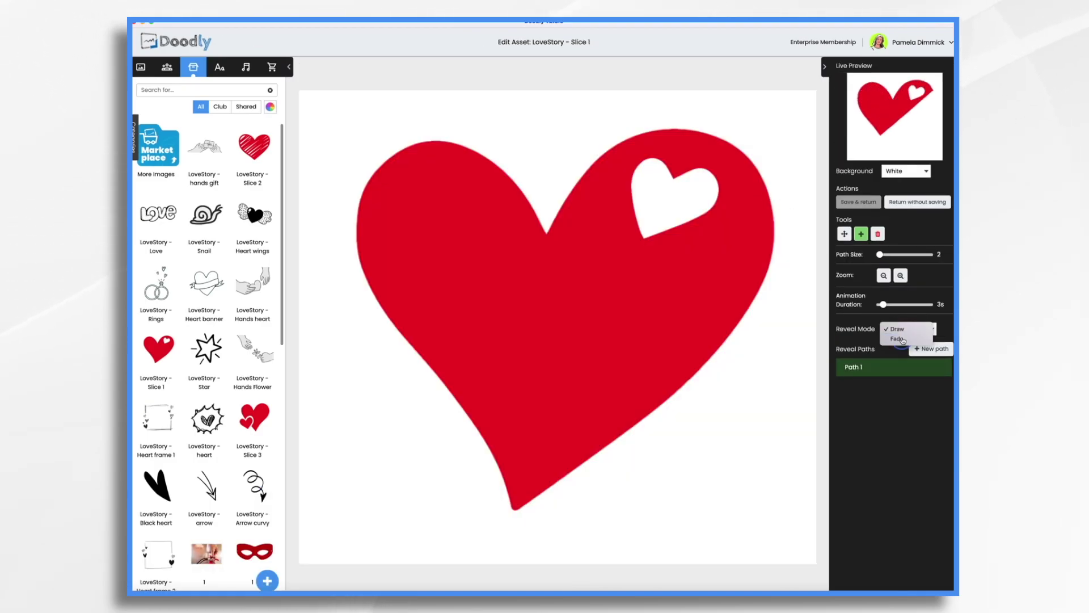
{"action": "left_click", "coordinate": [895, 340]}
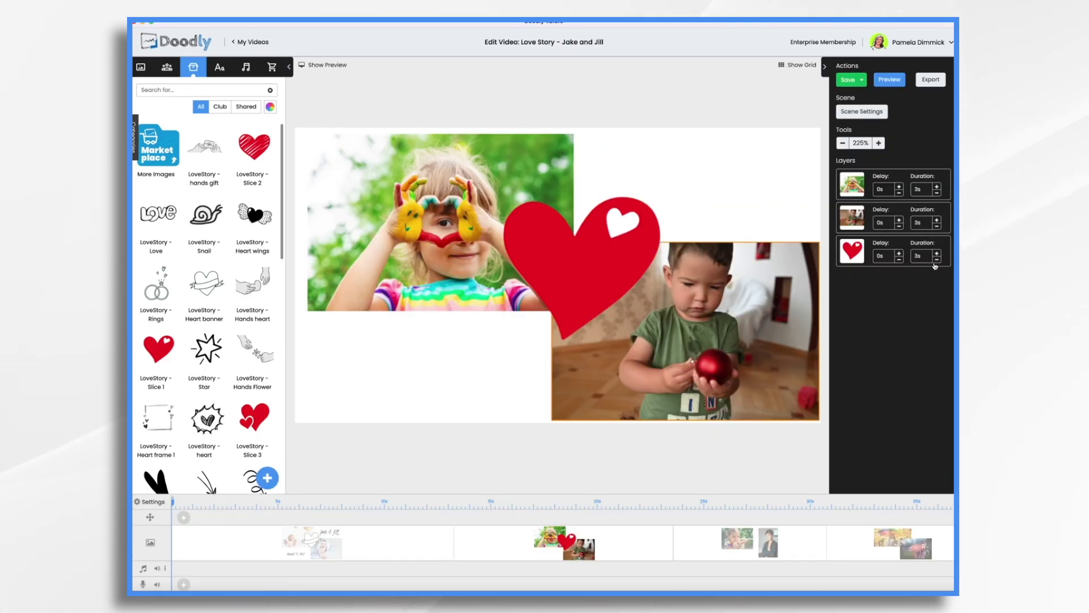
{"action": "left_click", "coordinate": [937, 260]}
{"action": "left_click", "coordinate": [937, 261]}
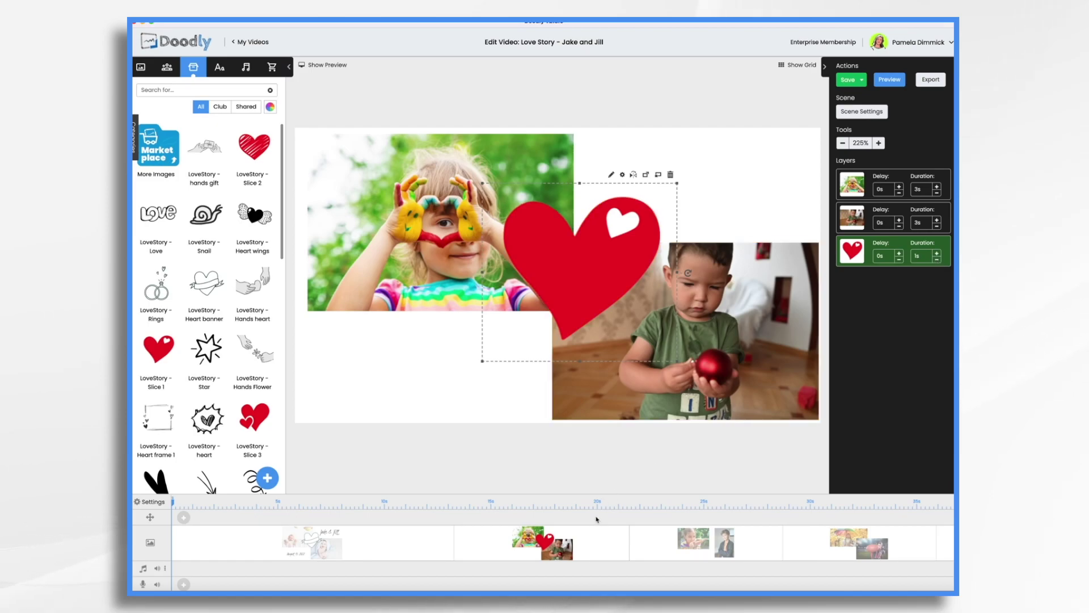
Step: Preview the second scene with the red heart and close the preview
{"action": "right_click", "coordinate": [595, 538]}
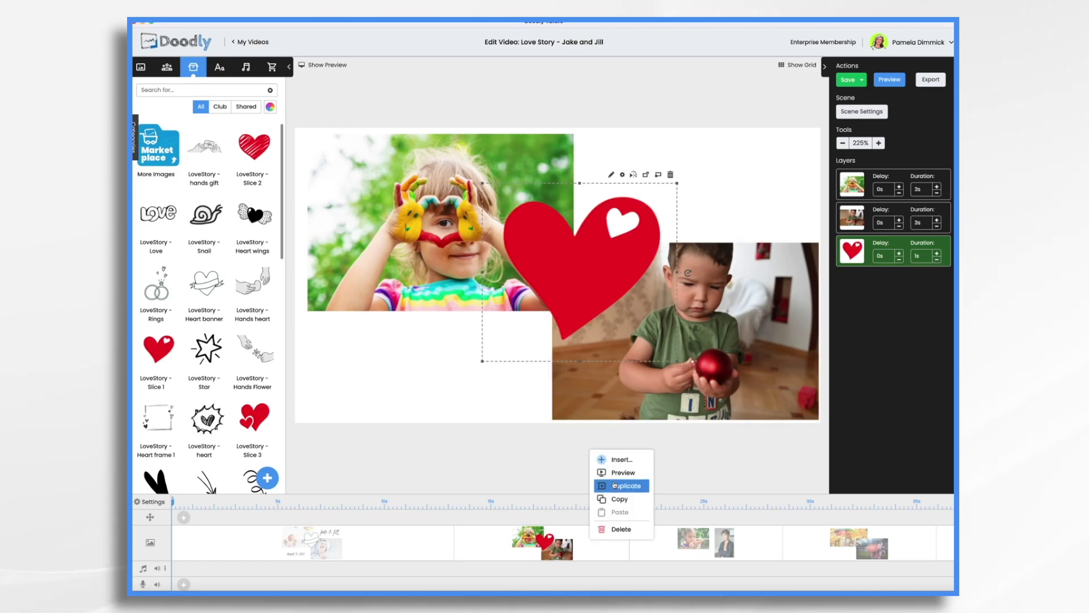
{"action": "left_click", "coordinate": [614, 472]}
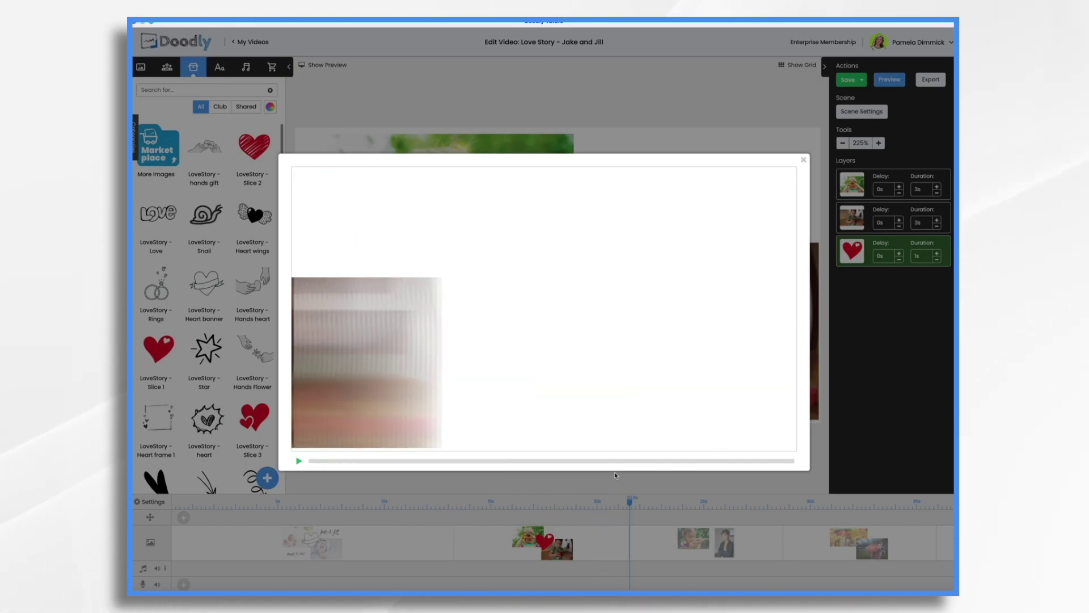
{"action": "left_click", "coordinate": [803, 162]}
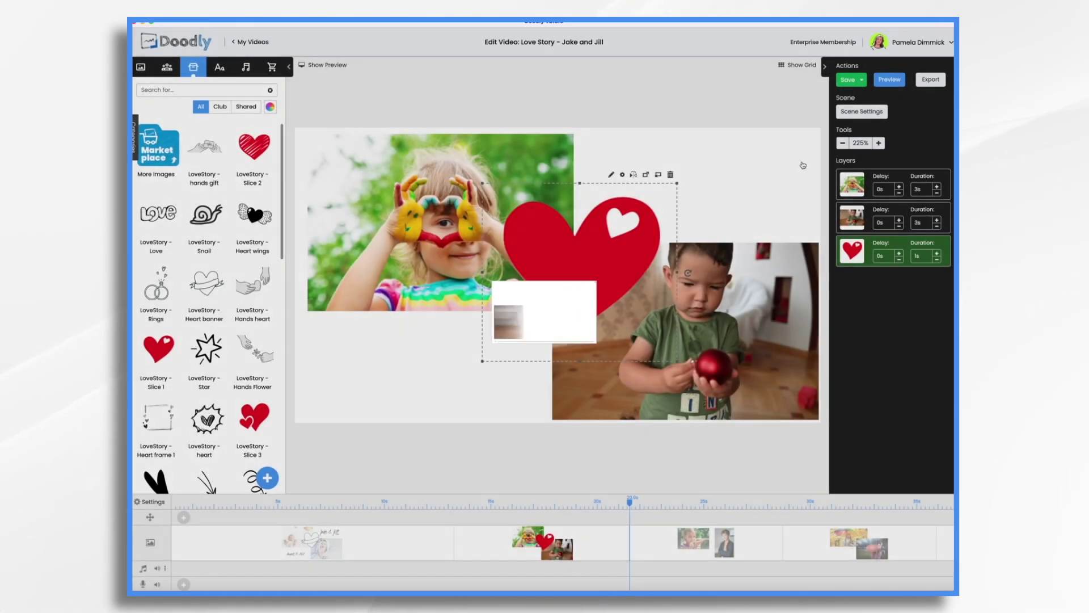
Step: Set the second scene's extra time at the end to 4s and apply the scene settings
{"action": "left_click", "coordinate": [862, 112]}
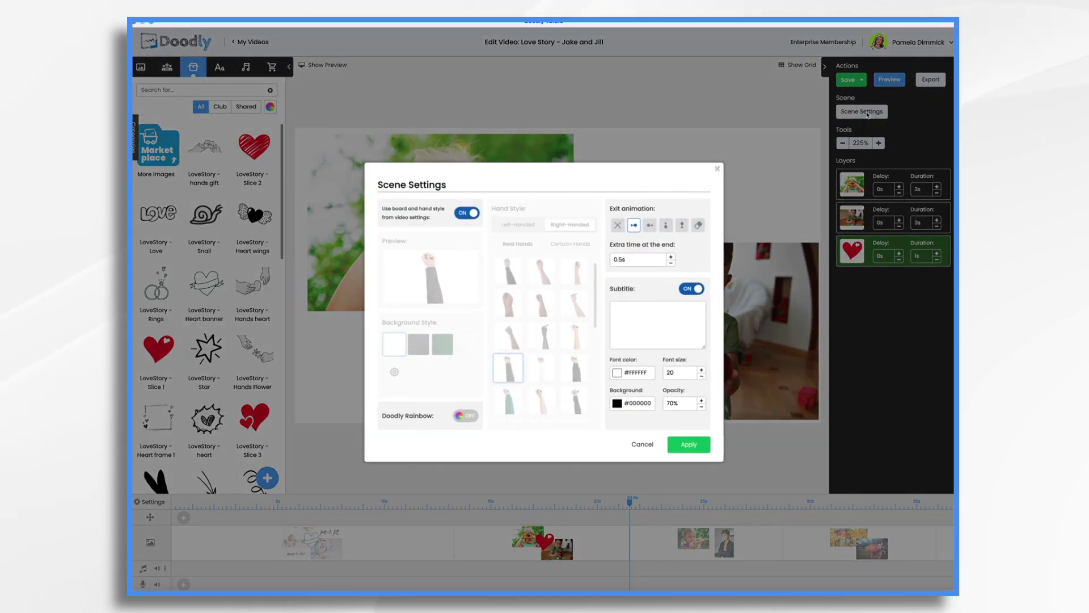
{"action": "left_click", "coordinate": [672, 257]}
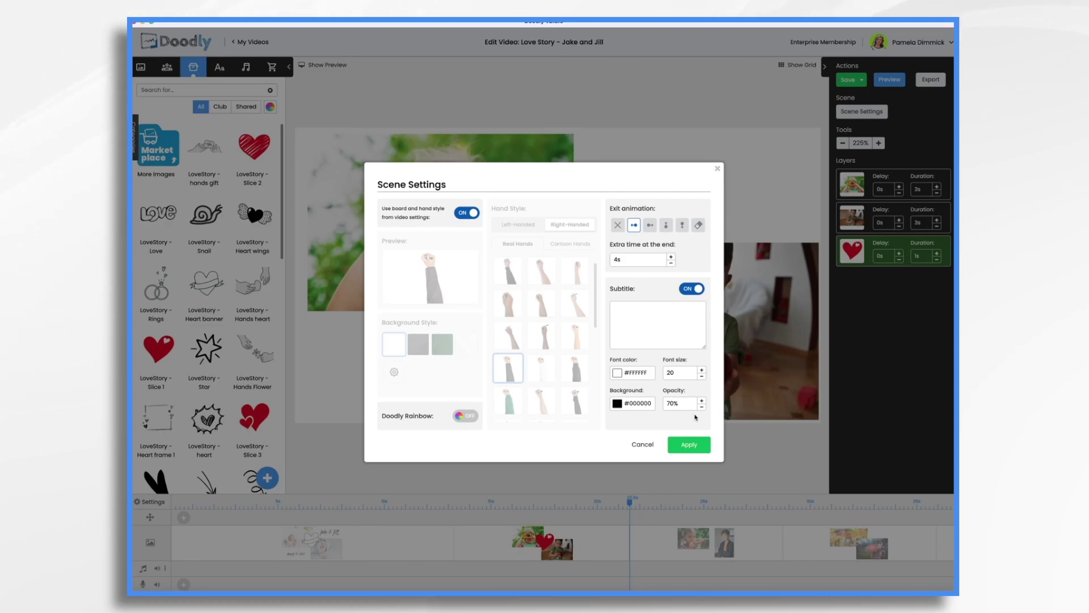
{"action": "left_click", "coordinate": [693, 447]}
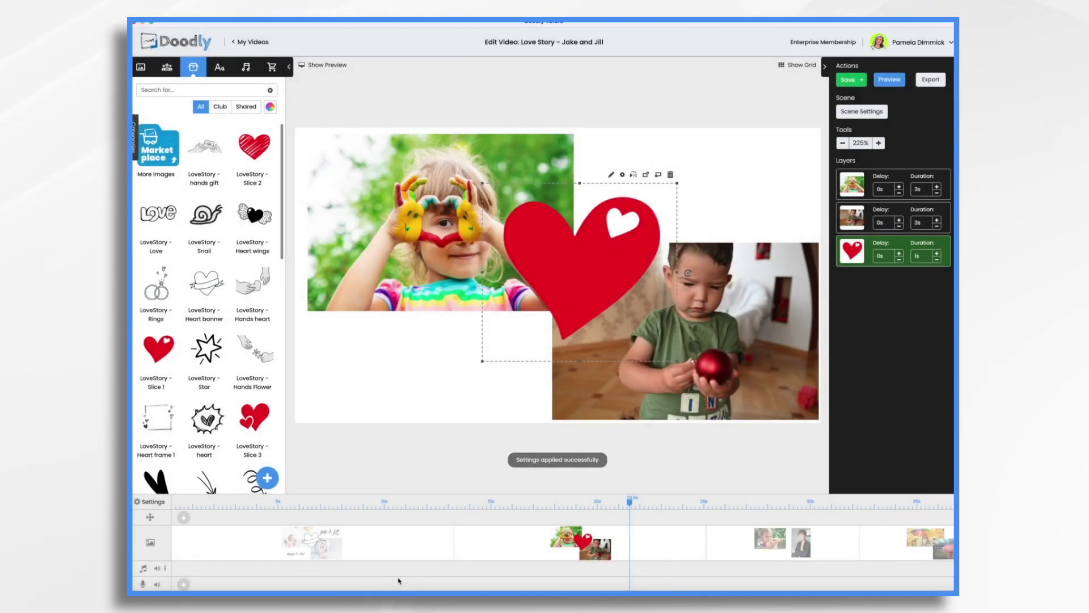
Step: Increase the extra time at the end of the first scene and apply its scene settings
{"action": "left_click", "coordinate": [405, 555]}
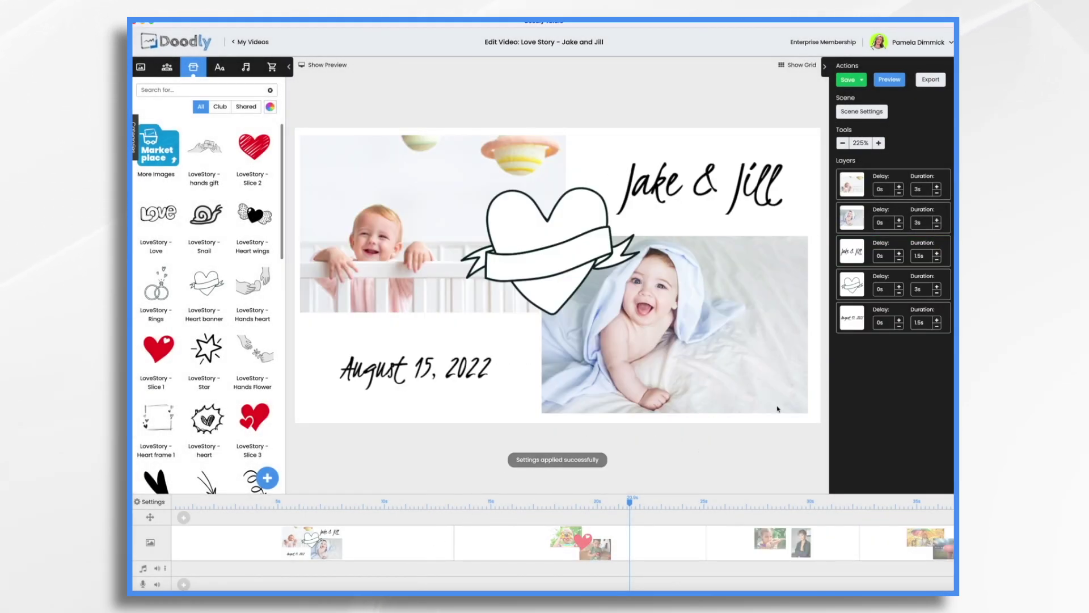
{"action": "left_click", "coordinate": [861, 112]}
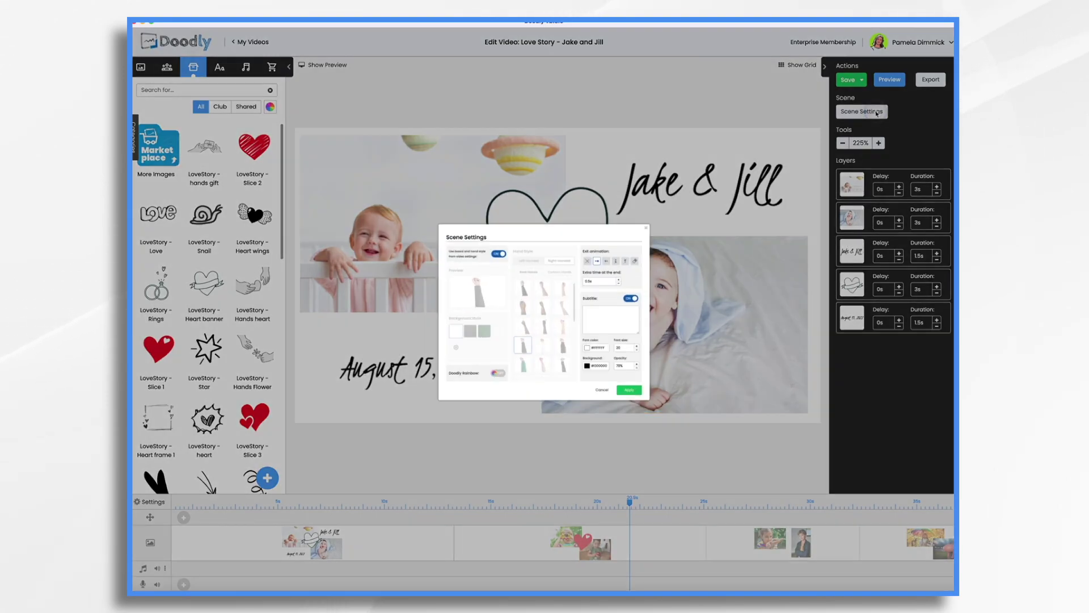
{"action": "left_click", "coordinate": [671, 256]}
{"action": "left_click", "coordinate": [671, 257]}
{"action": "left_click", "coordinate": [670, 257]}
{"action": "left_click", "coordinate": [687, 449]}
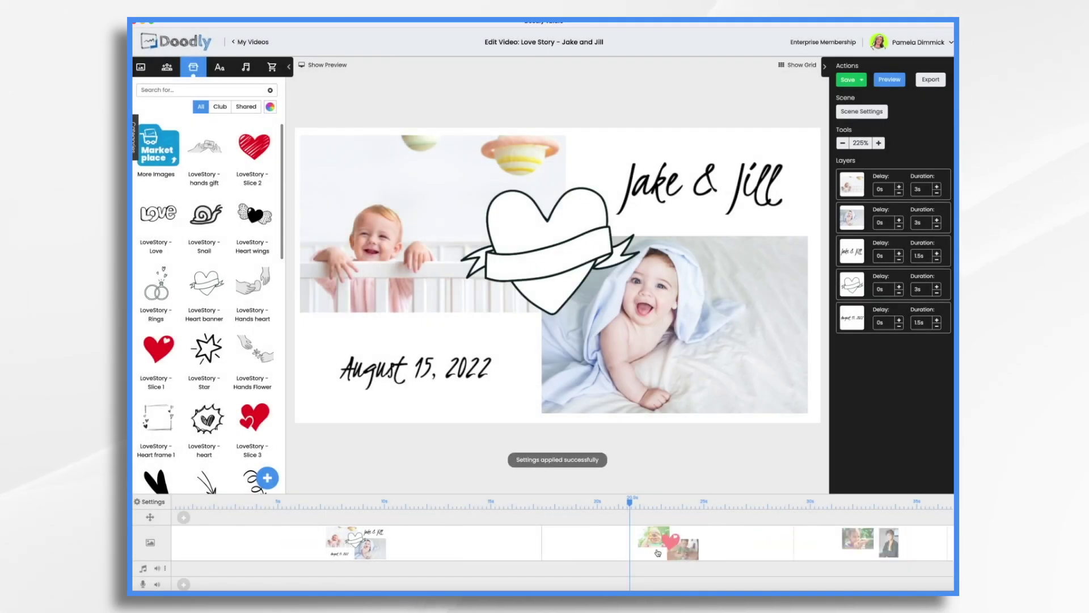
Step: Add the LoveStory Snail to the third scene, shrunk and placed below the girl's photo, and the LoveStory Star between the two photos
{"action": "left_click", "coordinate": [805, 558]}
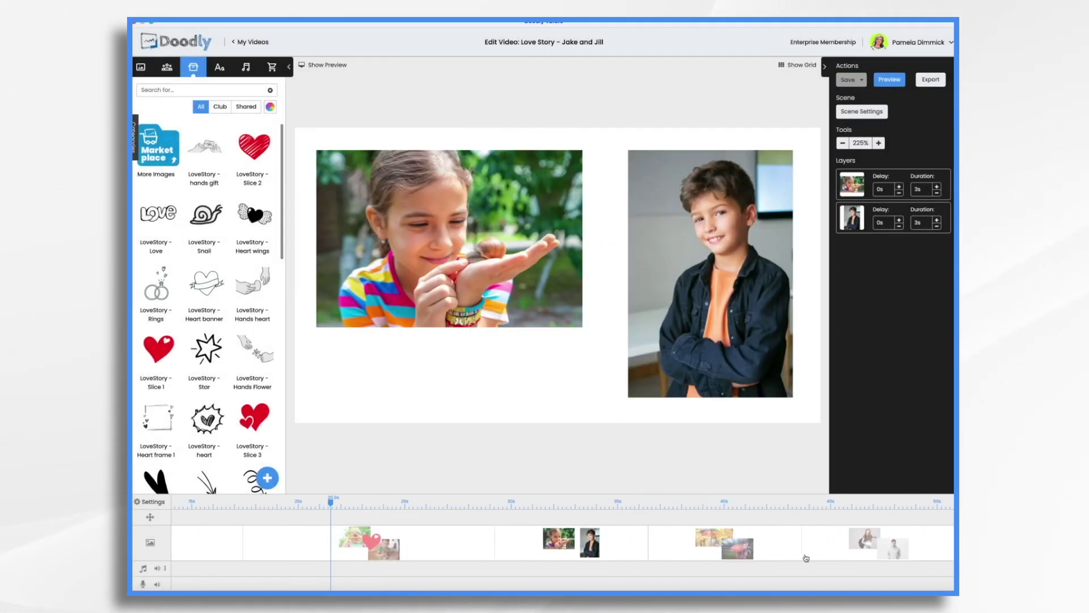
{"action": "left_click_drag", "start_coordinate": [206, 214], "coordinate": [562, 352]}
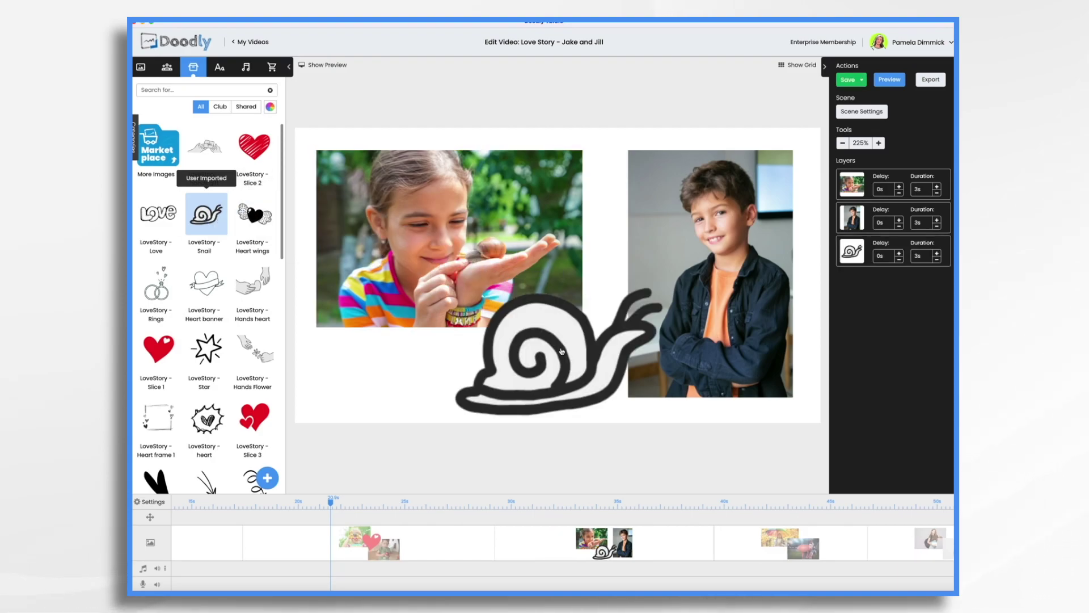
{"action": "left_click_drag", "start_coordinate": [578, 400], "coordinate": [517, 400]}
{"action": "left_click_drag", "start_coordinate": [530, 442], "coordinate": [487, 406]}
{"action": "left_click_drag", "start_coordinate": [383, 350], "coordinate": [387, 368]}
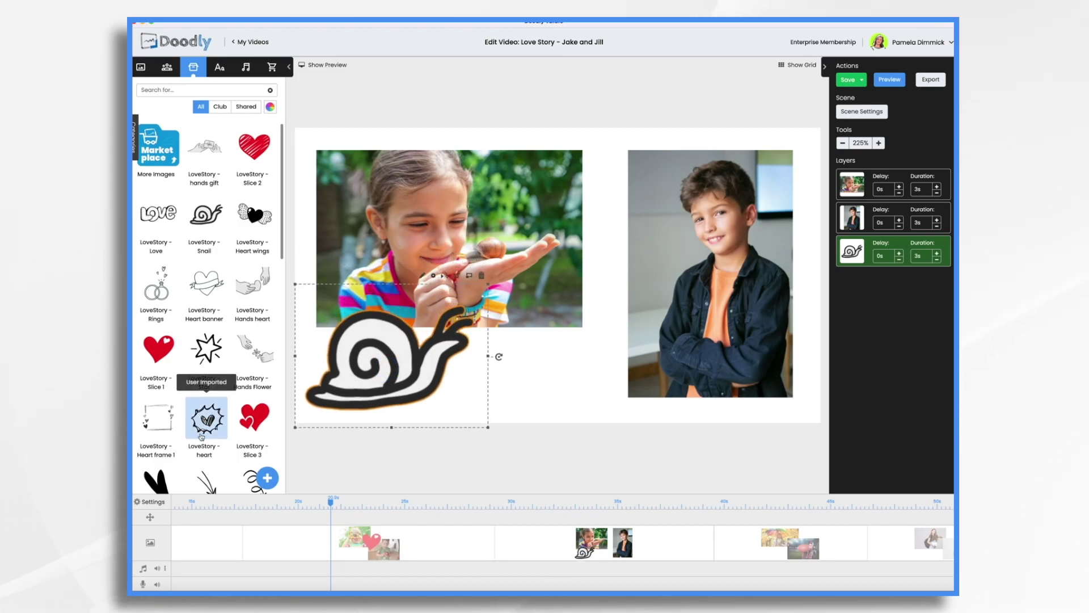
{"action": "left_click_drag", "start_coordinate": [488, 427], "coordinate": [449, 398]}
{"action": "left_click_drag", "start_coordinate": [388, 355], "coordinate": [389, 371]}
{"action": "scroll", "coordinate": [205, 228], "scroll_direction": "down", "scroll_amount": 2}
{"action": "left_click_drag", "start_coordinate": [206, 228], "coordinate": [626, 243]}
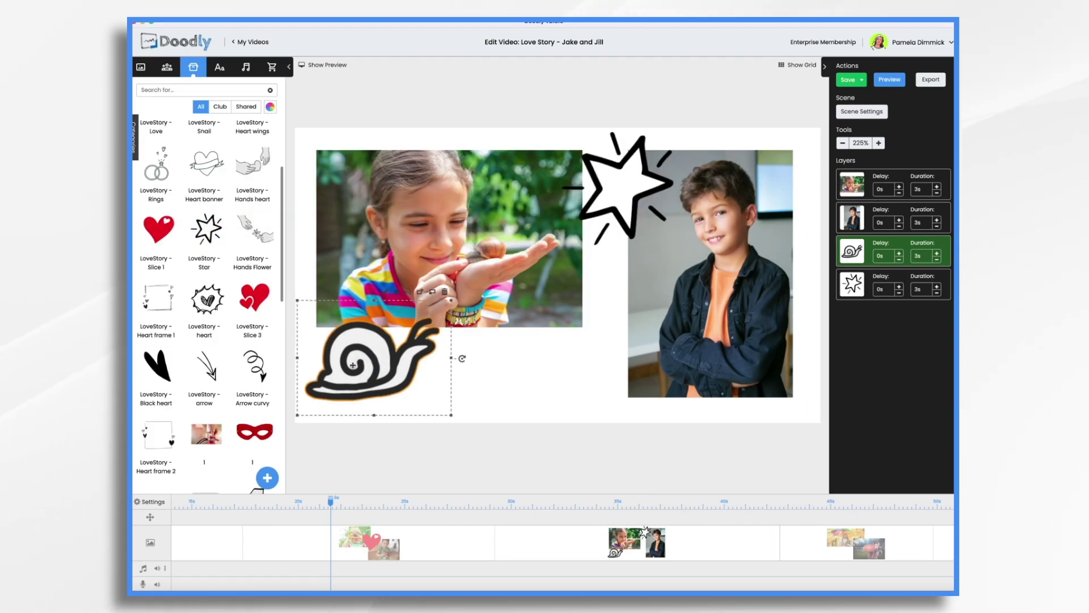
Step: Trace four reveal paths over the snail's antennae, body and shell spiral with path size 94, and save the asset
{"action": "left_click", "coordinate": [387, 292]}
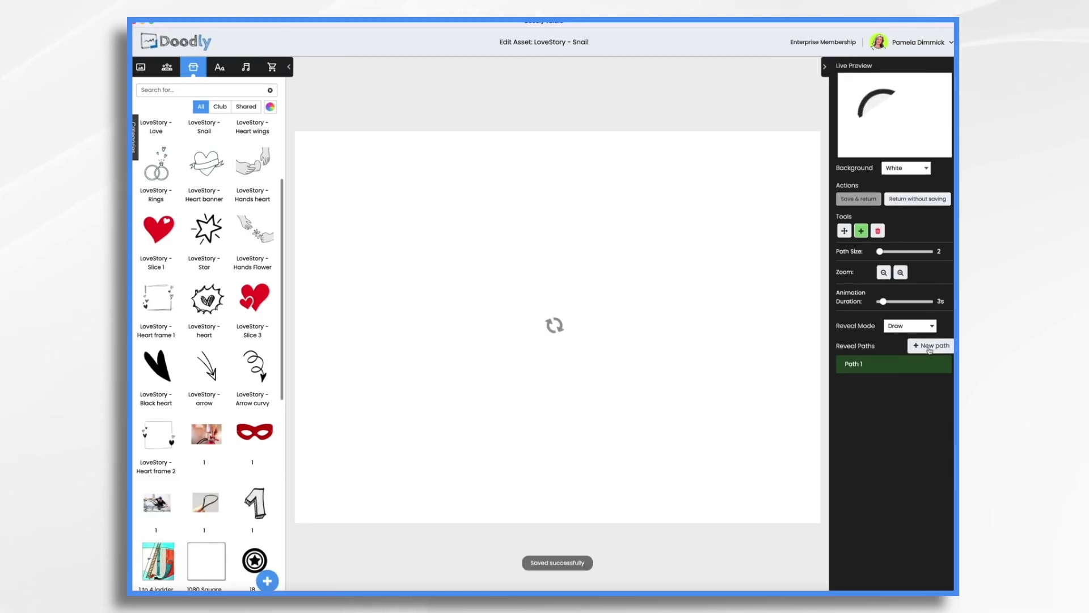
{"action": "left_click_drag", "start_coordinate": [647, 320], "coordinate": [681, 279]}
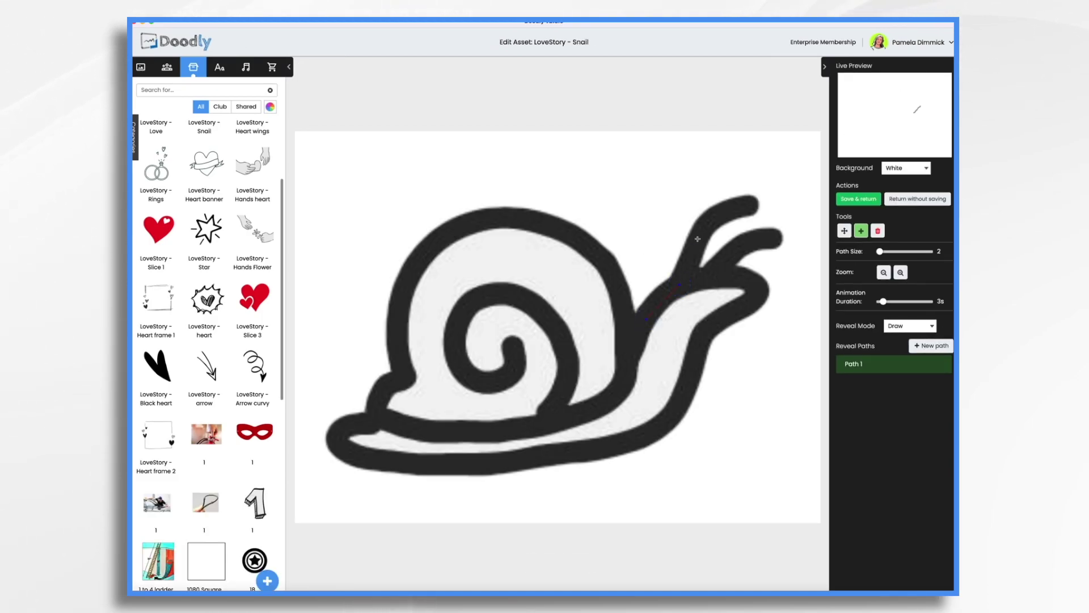
{"action": "left_click_drag", "start_coordinate": [879, 251], "coordinate": [892, 251]}
{"action": "left_click_drag", "start_coordinate": [647, 317], "coordinate": [752, 199]}
{"action": "left_click", "coordinate": [931, 345]}
{"action": "left_click_drag", "start_coordinate": [698, 267], "coordinate": [785, 232]}
{"action": "mouse_move", "coordinate": [749, 284]}
{"action": "left_mouse_down"}
{"action": "mouse_move", "coordinate": [527, 454]}
{"action": "mouse_move", "coordinate": [372, 423]}
{"action": "mouse_move", "coordinate": [543, 217]}
{"action": "mouse_move", "coordinate": [629, 369]}
{"action": "mouse_move", "coordinate": [391, 405]}
{"action": "left_mouse_up"}
{"action": "mouse_move", "coordinate": [545, 423]}
{"action": "left_mouse_down"}
{"action": "mouse_move", "coordinate": [453, 342]}
{"action": "mouse_move", "coordinate": [511, 332]}
{"action": "left_mouse_up"}
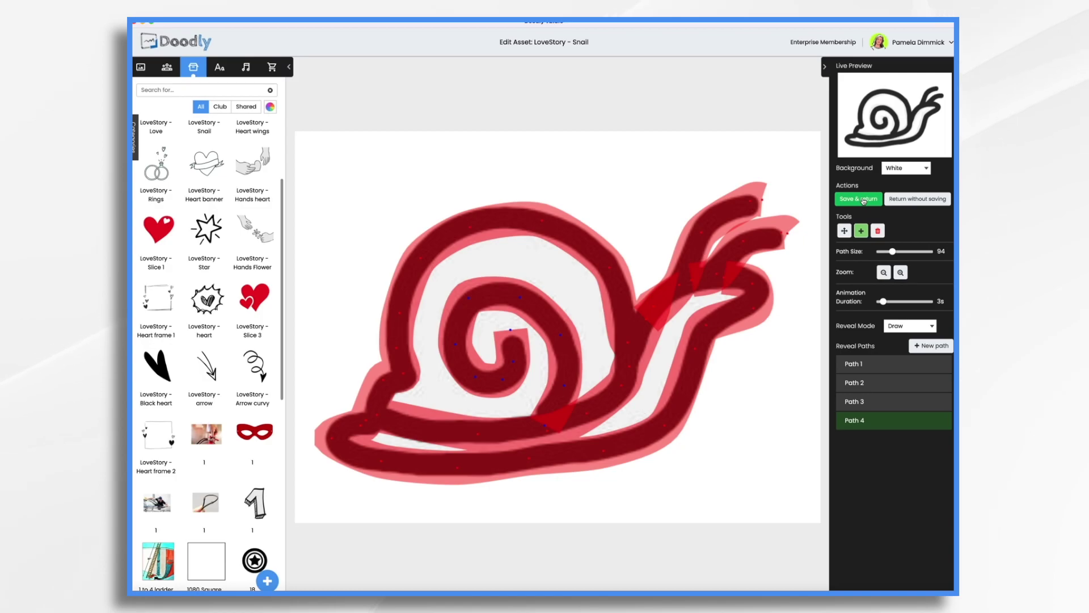
{"action": "left_click", "coordinate": [862, 199]}
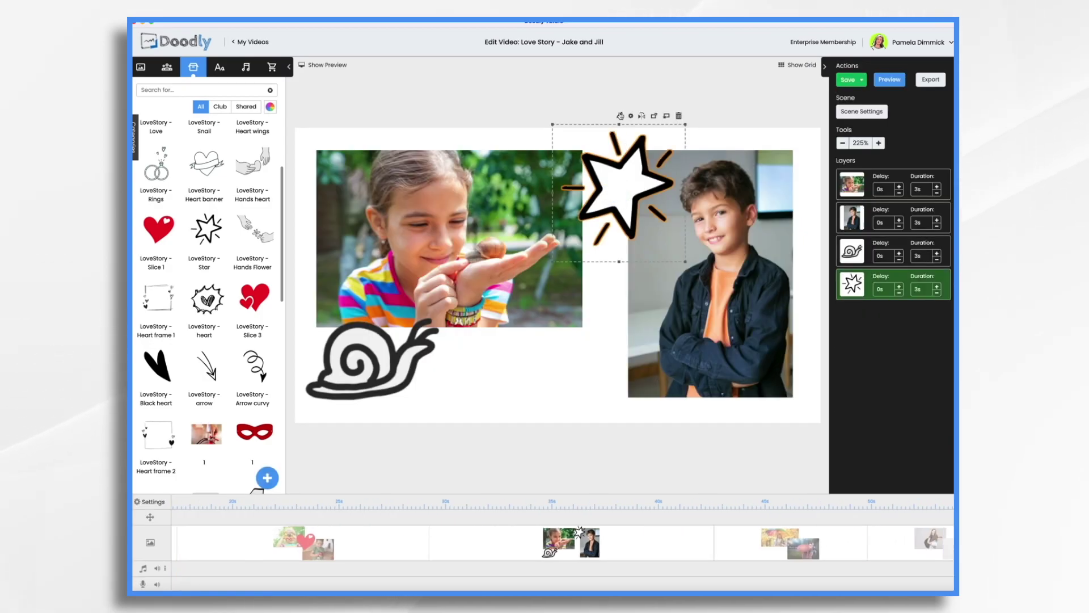
Step: Open the star asset for editing and trace its reveal path
{"action": "left_click", "coordinate": [620, 116]}
{"action": "mouse_move", "coordinate": [649, 127]}
{"action": "left_mouse_down"}
{"action": "mouse_move", "coordinate": [737, 295]}
{"action": "mouse_move", "coordinate": [437, 408]}
{"action": "mouse_move", "coordinate": [647, 133]}
{"action": "left_mouse_up"}
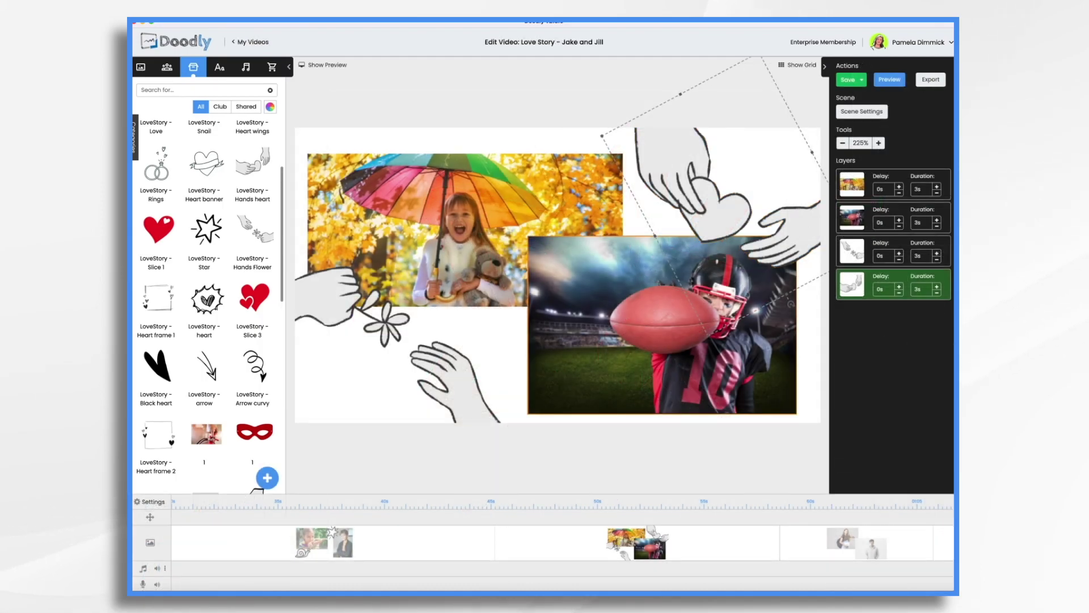
Step: Change the reveal mode of the Hands Flower drawing in the fourth scene to Fade and save the asset
{"action": "left_click", "coordinate": [351, 443]}
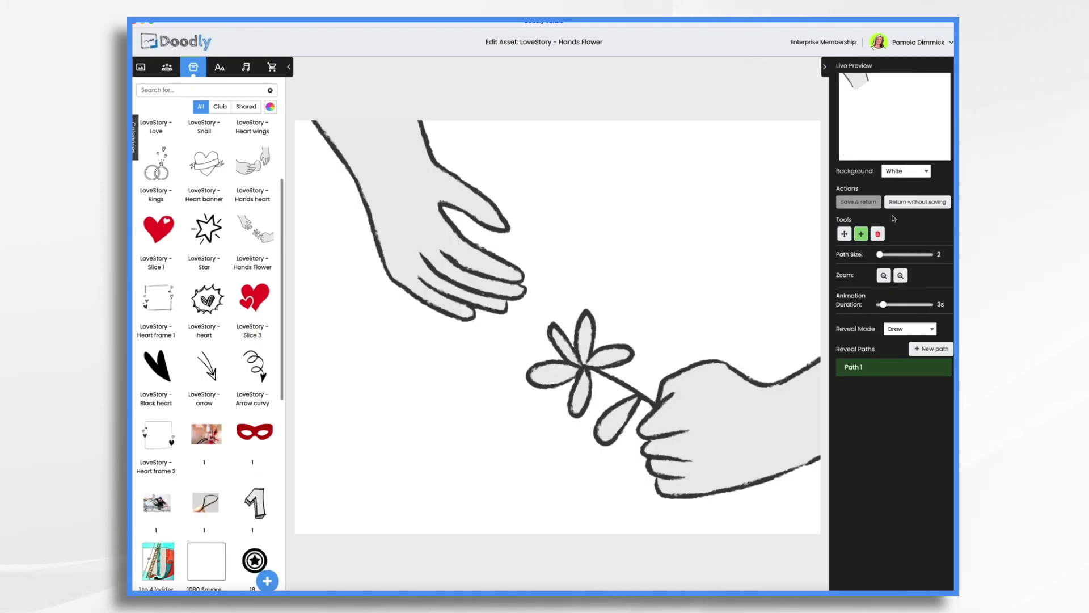
{"action": "left_click", "coordinate": [899, 330]}
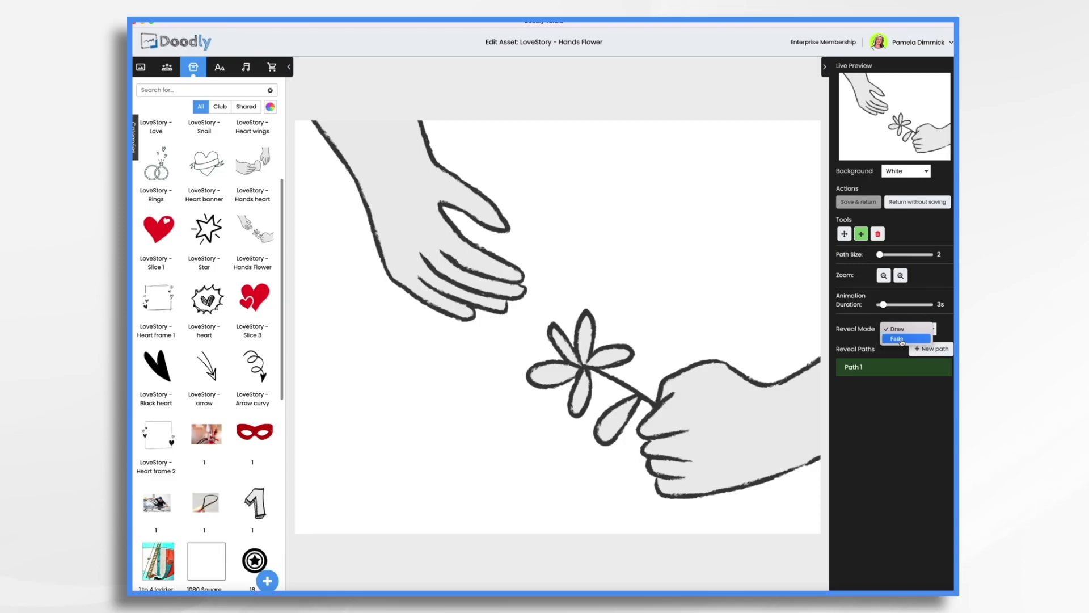
{"action": "left_click", "coordinate": [902, 339]}
{"action": "left_click", "coordinate": [862, 203]}
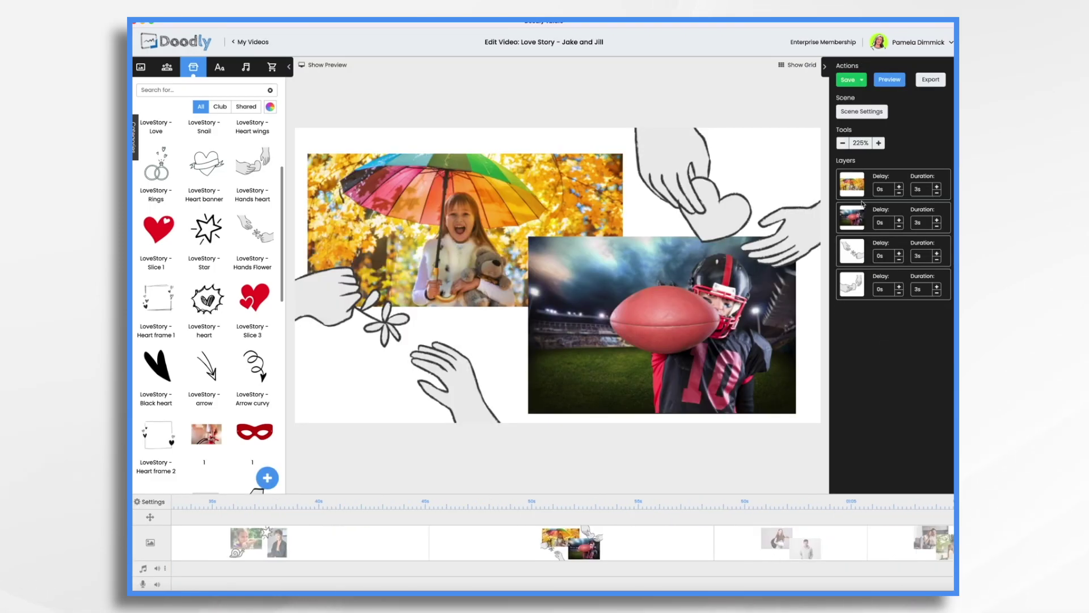
Step: Set the fourth scene's extra time at the end to 4s and apply the scene settings
{"action": "left_click", "coordinate": [862, 111]}
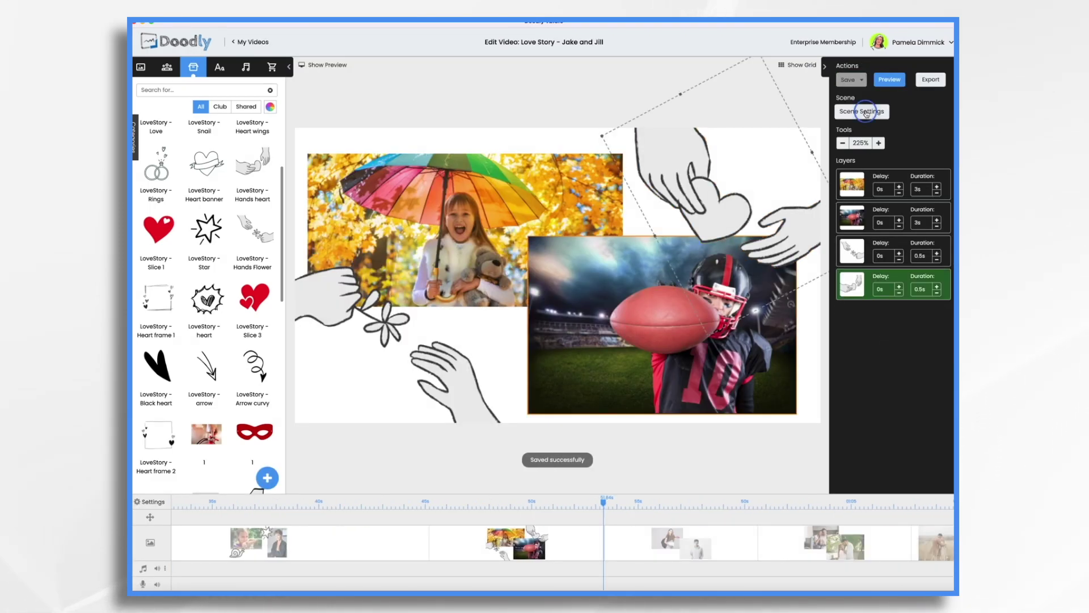
{"action": "left_click", "coordinate": [671, 258]}
{"action": "left_click", "coordinate": [671, 258]}
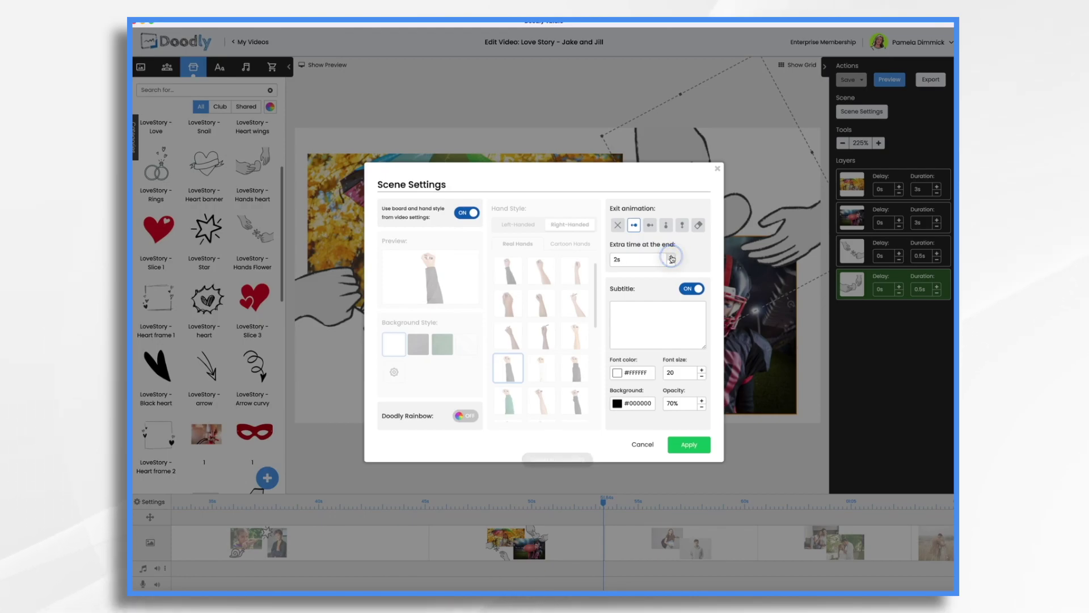
{"action": "left_click", "coordinate": [671, 257]}
{"action": "left_click", "coordinate": [672, 258]}
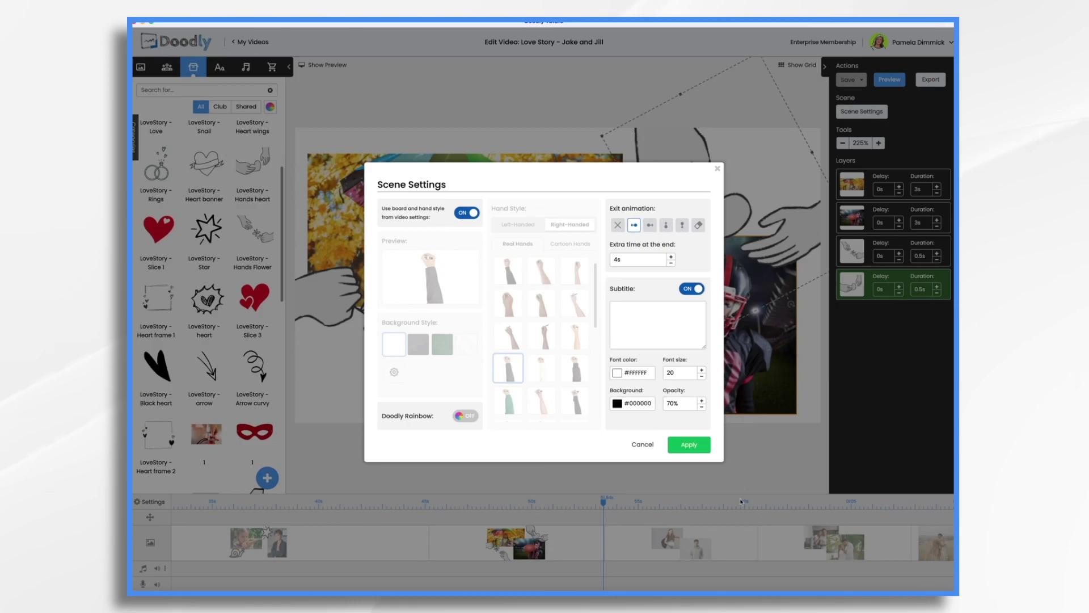
{"action": "left_click", "coordinate": [687, 446]}
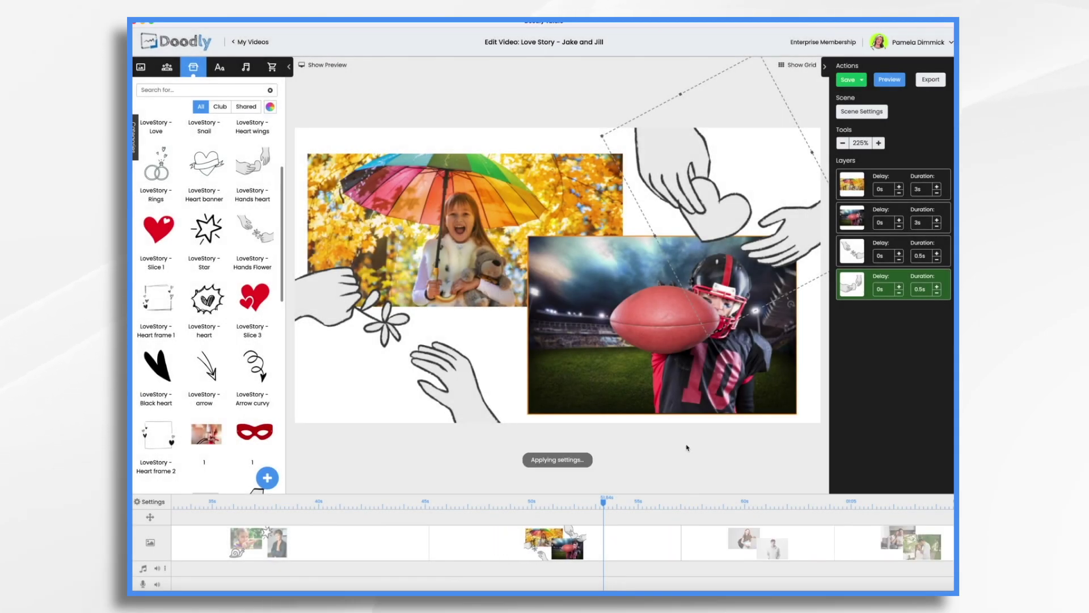
Step: Add the LoveStory heart burst to the fifth scene, shrink it and place it below the photo of the girl with the backpack
{"action": "left_click", "coordinate": [718, 548]}
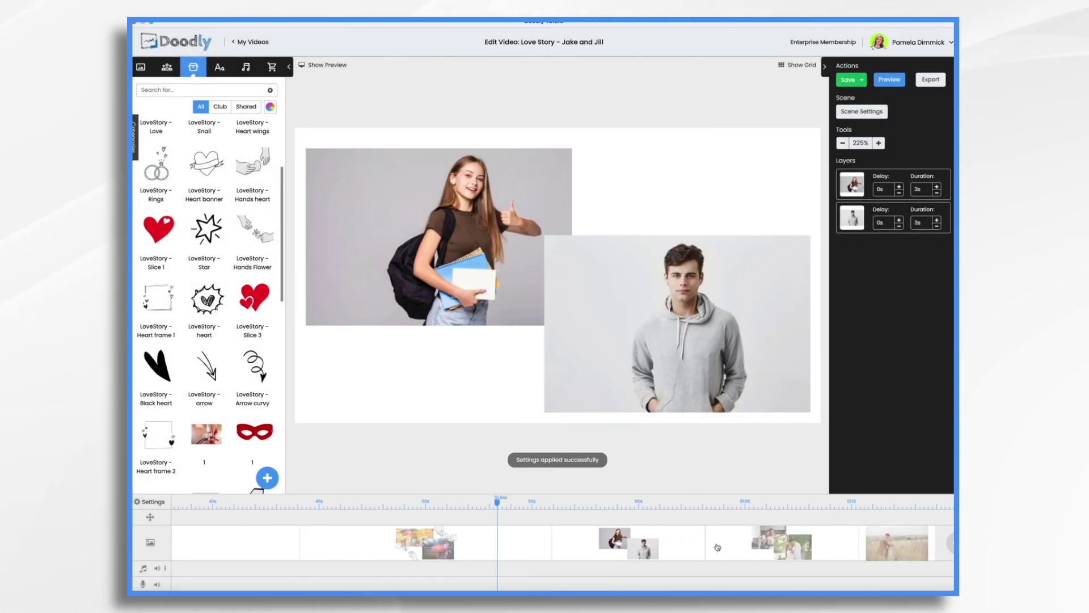
{"action": "left_click_drag", "start_coordinate": [206, 297], "coordinate": [370, 332]}
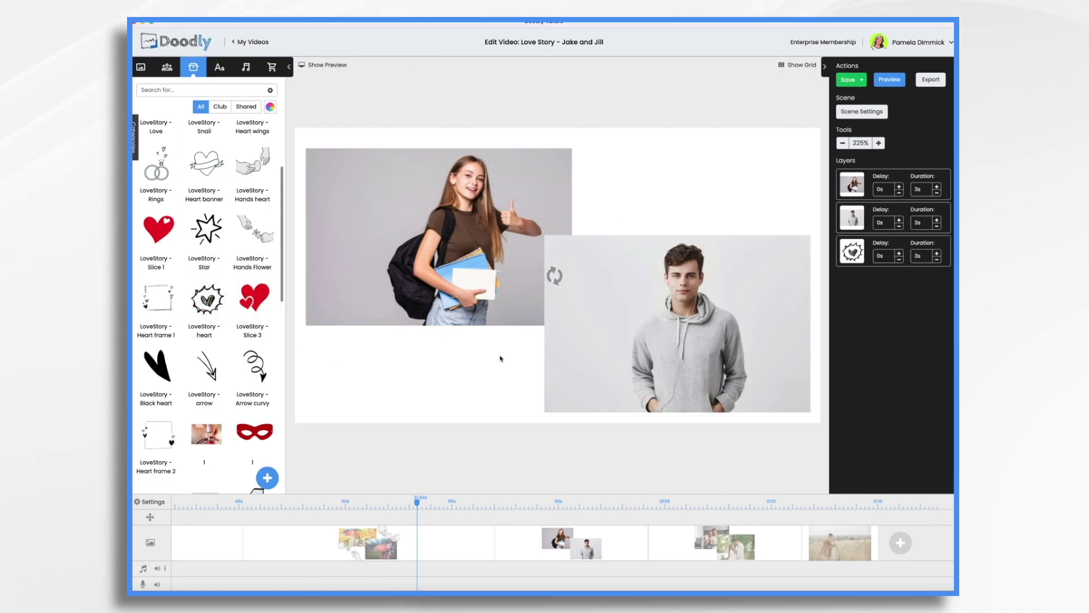
{"action": "left_click", "coordinate": [442, 372]}
{"action": "left_click_drag", "start_coordinate": [477, 418], "coordinate": [426, 366]}
{"action": "left_click_drag", "start_coordinate": [358, 307], "coordinate": [428, 363]}
{"action": "left_click_drag", "start_coordinate": [494, 413], "coordinate": [443, 404]}
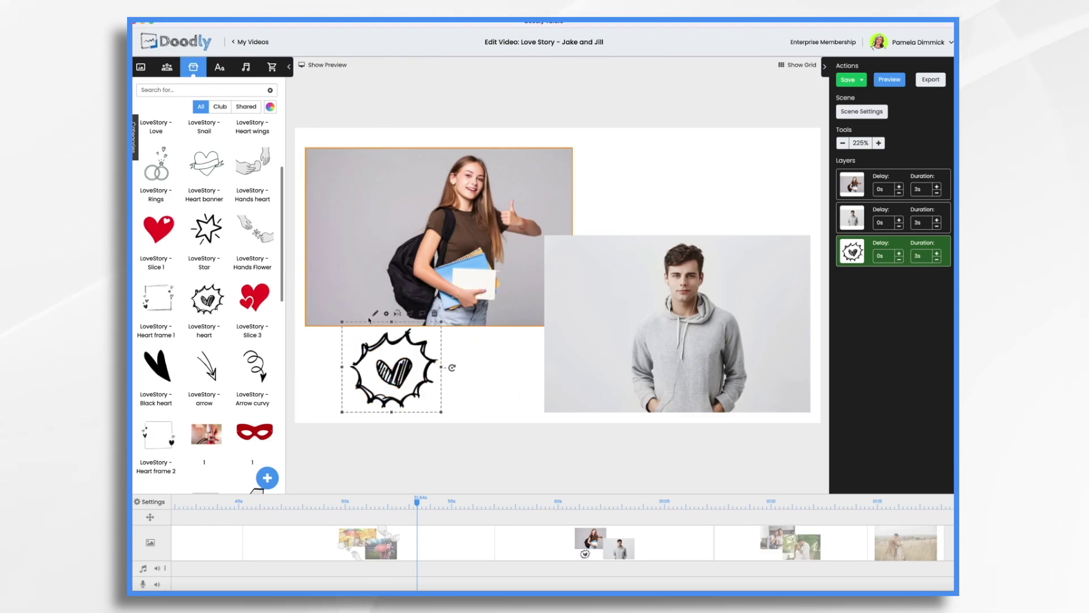
Step: Open the heart burst asset for editing and trace a reveal path along its spiky outline
{"action": "double_click", "coordinate": [377, 314]}
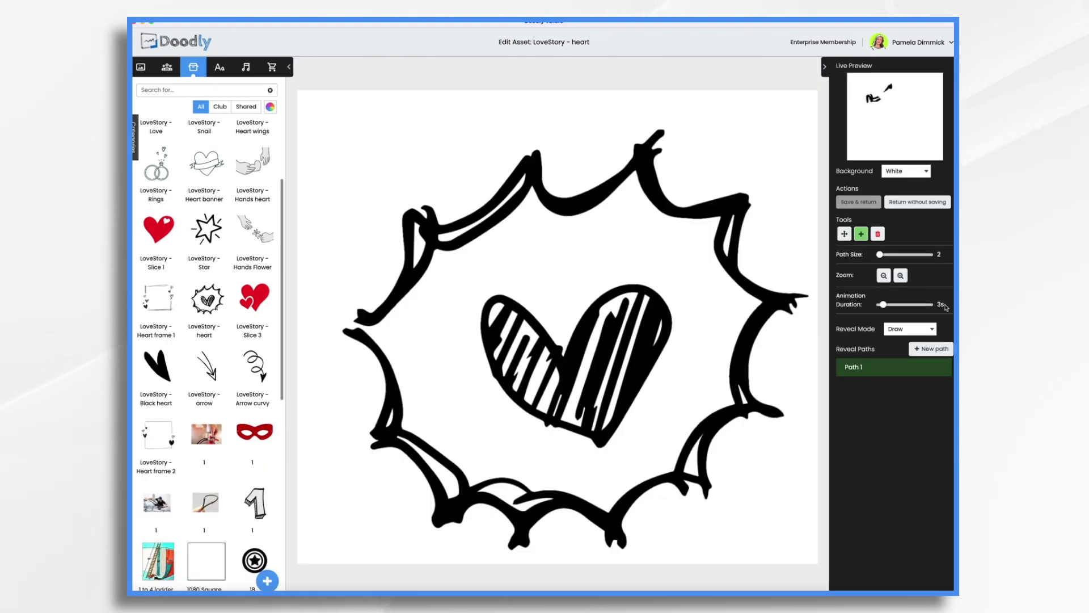
{"action": "mouse_move", "coordinate": [531, 160]}
{"action": "left_mouse_down"}
{"action": "mouse_move", "coordinate": [681, 133]}
{"action": "mouse_move", "coordinate": [510, 544]}
{"action": "left_mouse_up"}
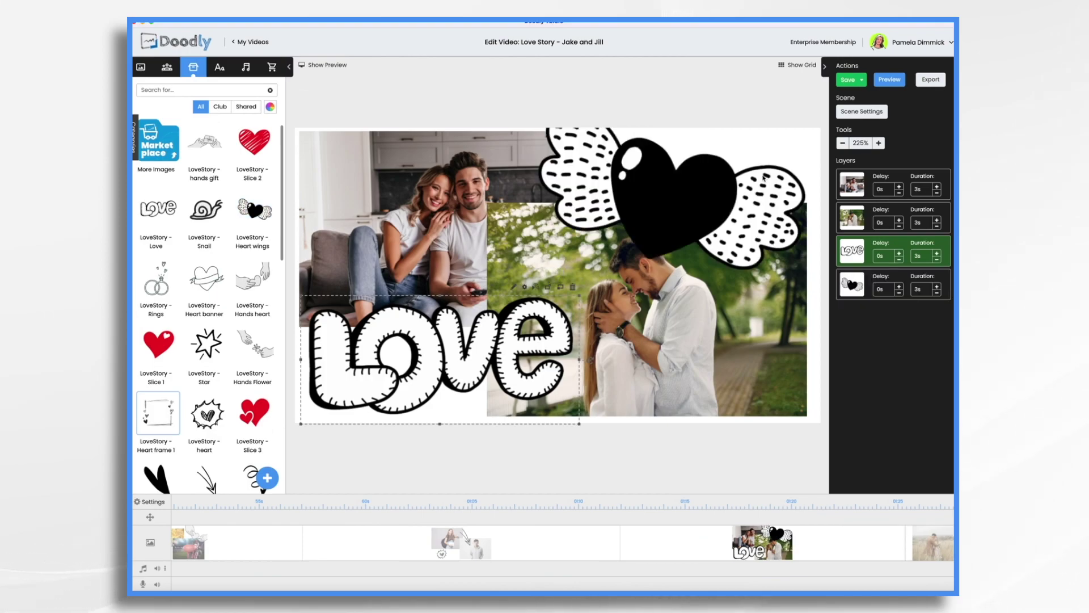
Step: Shrink the winged heart in the sixth scene, position it above the outdoor couple photo, and save its asset with the Fade reveal mode
{"action": "left_click", "coordinate": [750, 271]}
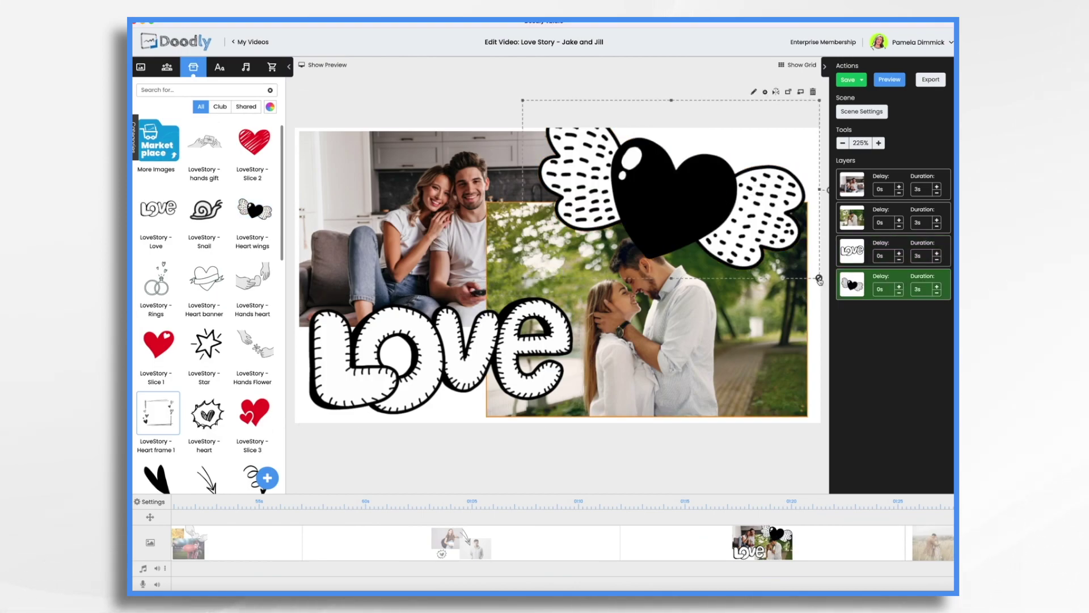
{"action": "left_click_drag", "start_coordinate": [818, 279], "coordinate": [731, 215]}
{"action": "left_click_drag", "start_coordinate": [652, 165], "coordinate": [692, 180]}
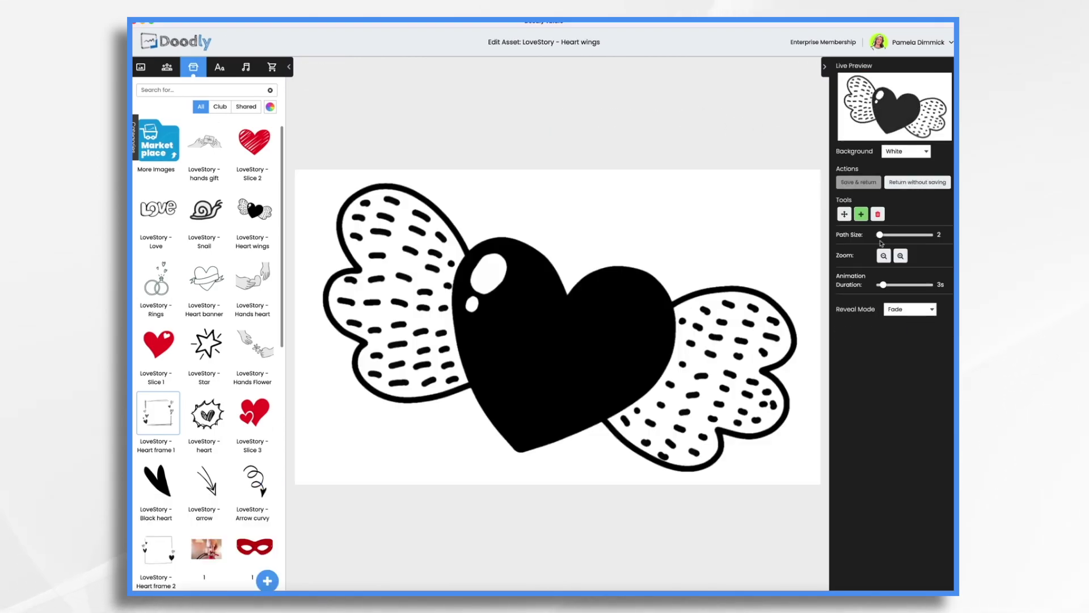
{"action": "left_click", "coordinate": [863, 182]}
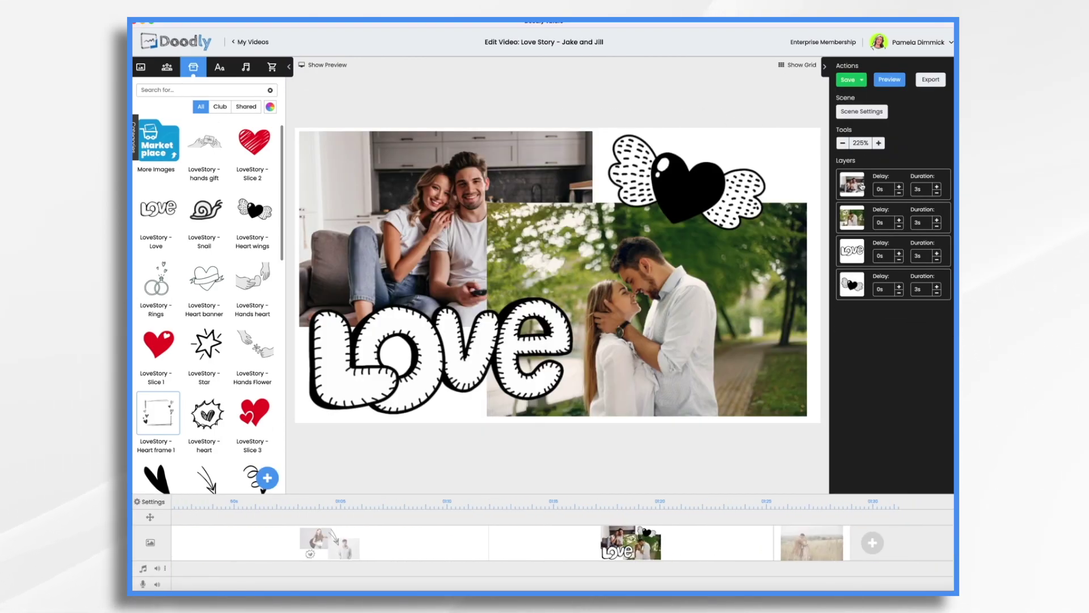
Step: Shift the wheat field couple photo in the last scene slightly upward
{"action": "left_click", "coordinate": [821, 549]}
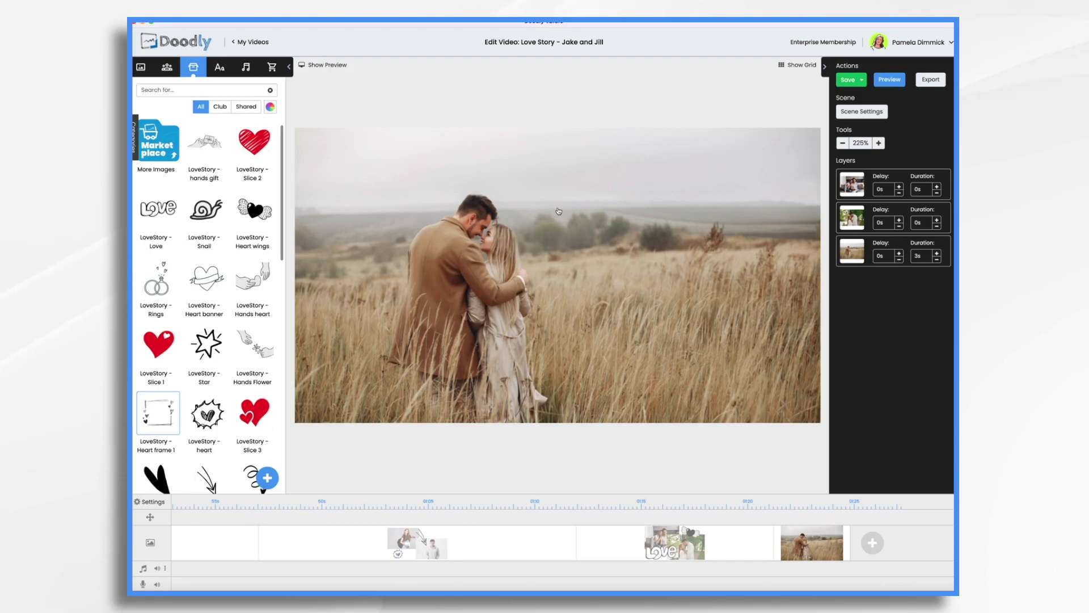
{"action": "mouse_move", "coordinate": [532, 209]}
{"action": "left_mouse_down"}
{"action": "mouse_move", "coordinate": [535, 461]}
{"action": "mouse_move", "coordinate": [547, 170]}
{"action": "mouse_move", "coordinate": [589, 434]}
{"action": "mouse_move", "coordinate": [686, 199]}
{"action": "mouse_move", "coordinate": [811, 205]}
{"action": "mouse_move", "coordinate": [499, 202]}
{"action": "mouse_move", "coordinate": [530, 204]}
{"action": "mouse_move", "coordinate": [527, 194]}
{"action": "left_mouse_up"}
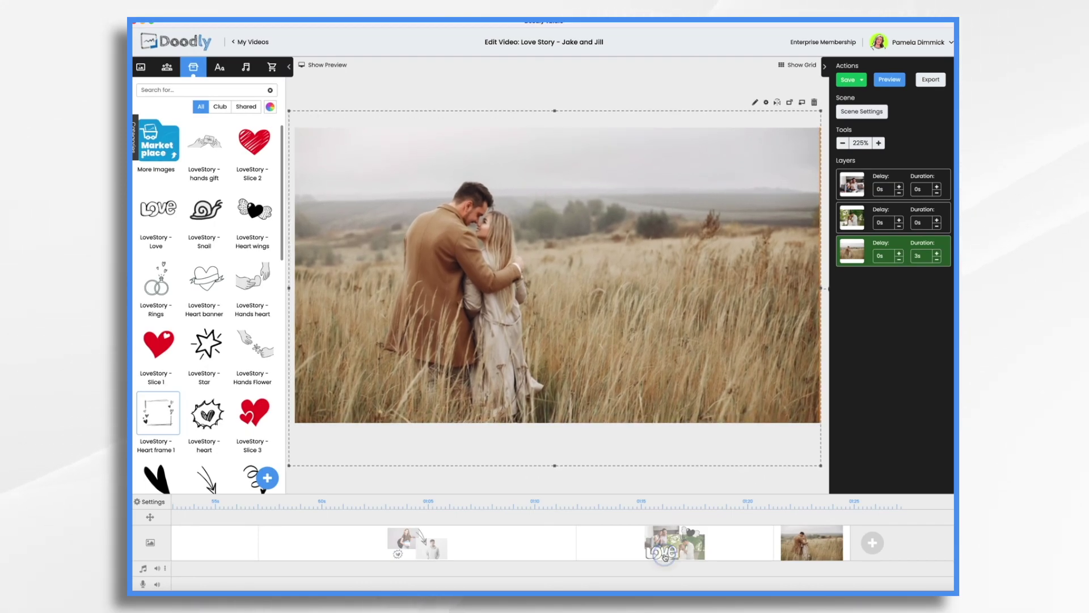
Step: Copy the Love lettering and winged heart from the sixth scene and paste them into the last scene
{"action": "left_click", "coordinate": [665, 557]}
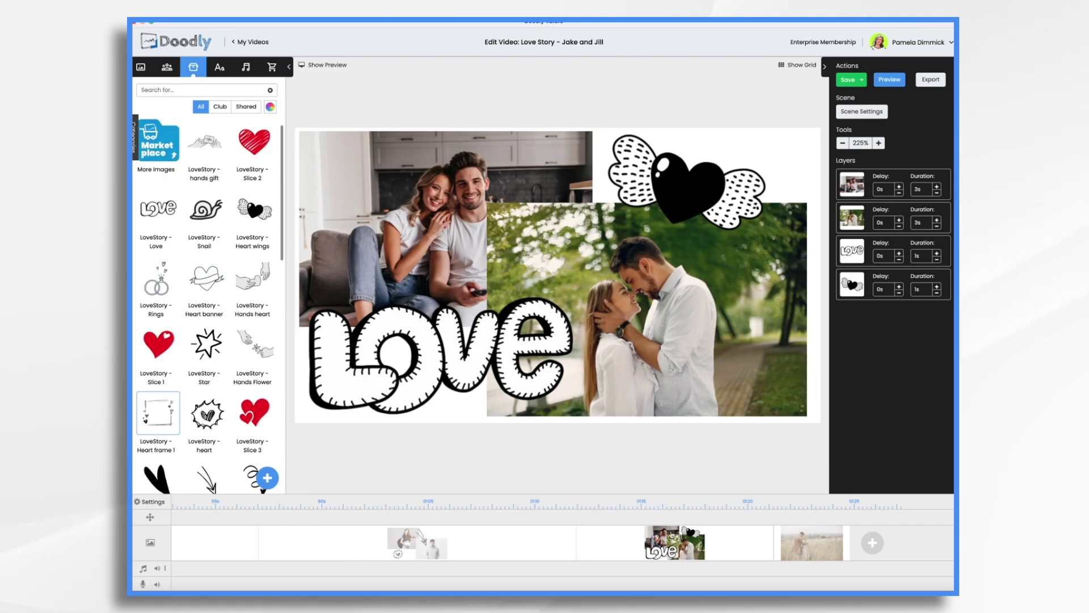
{"action": "left_click", "coordinate": [508, 359]}
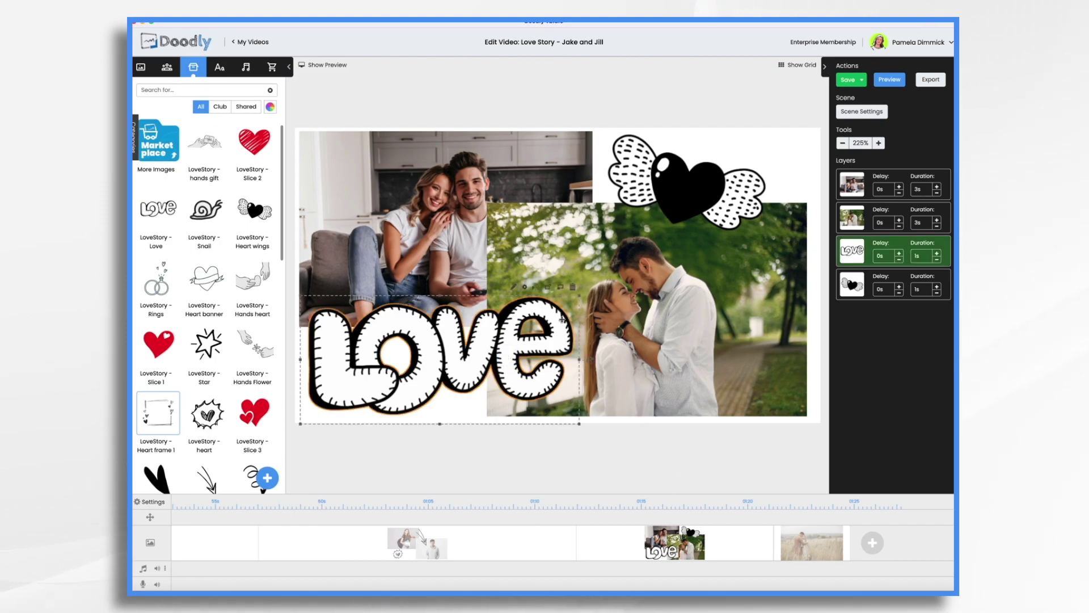
{"action": "left_click", "coordinate": [700, 181], "text": "shift"}
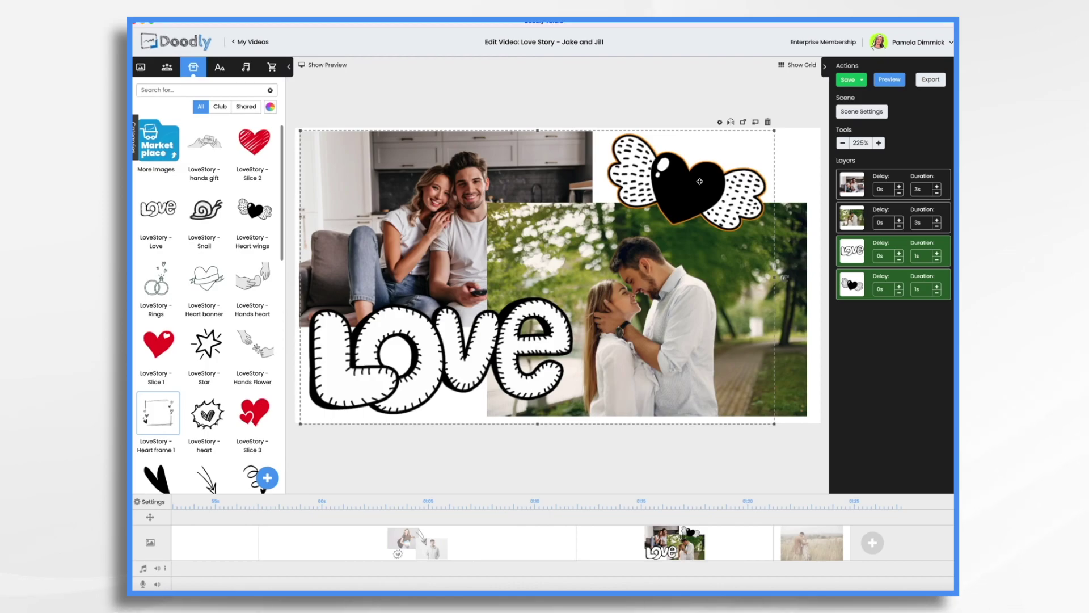
{"action": "left_click", "coordinate": [837, 549]}
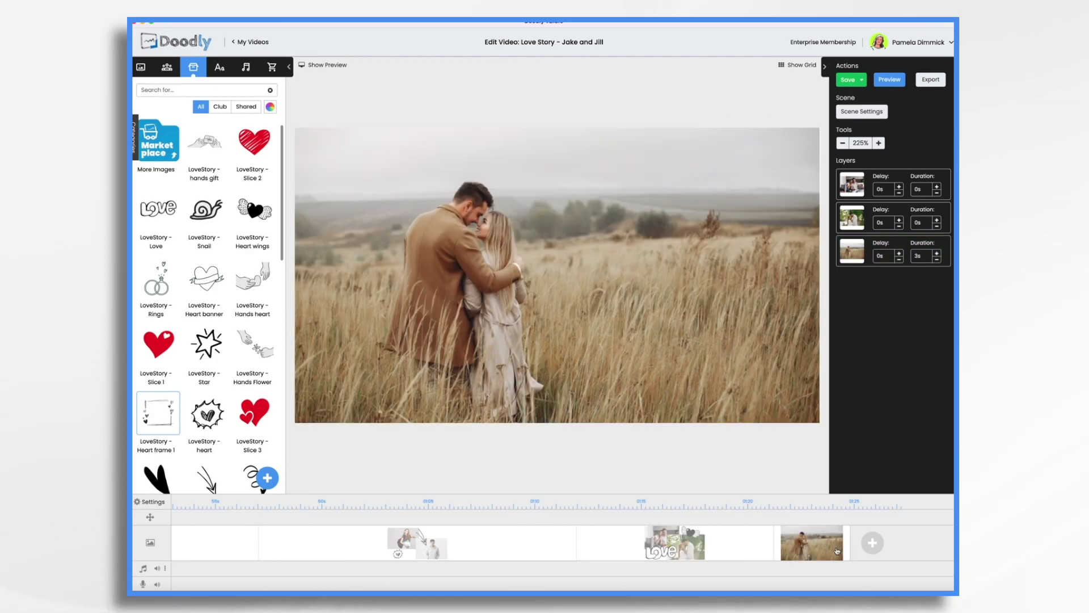
{"action": "key", "text": "super+v"}
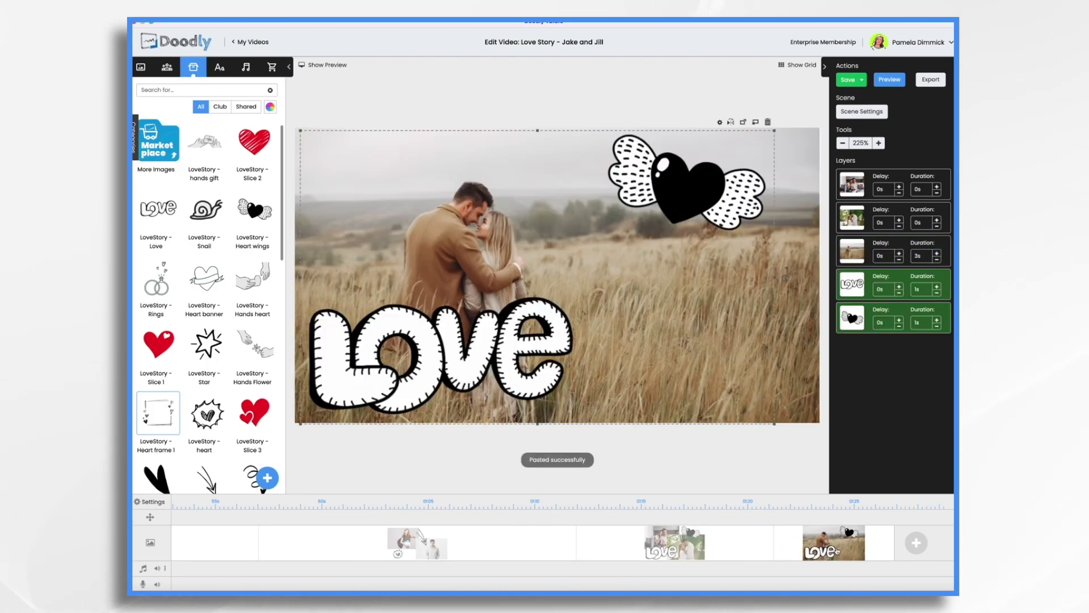
Step: Move the field photo to the end of the last scene's layer order and set the Love lettering and winged heart durations to 0s
{"action": "left_click_drag", "start_coordinate": [850, 252], "coordinate": [895, 318]}
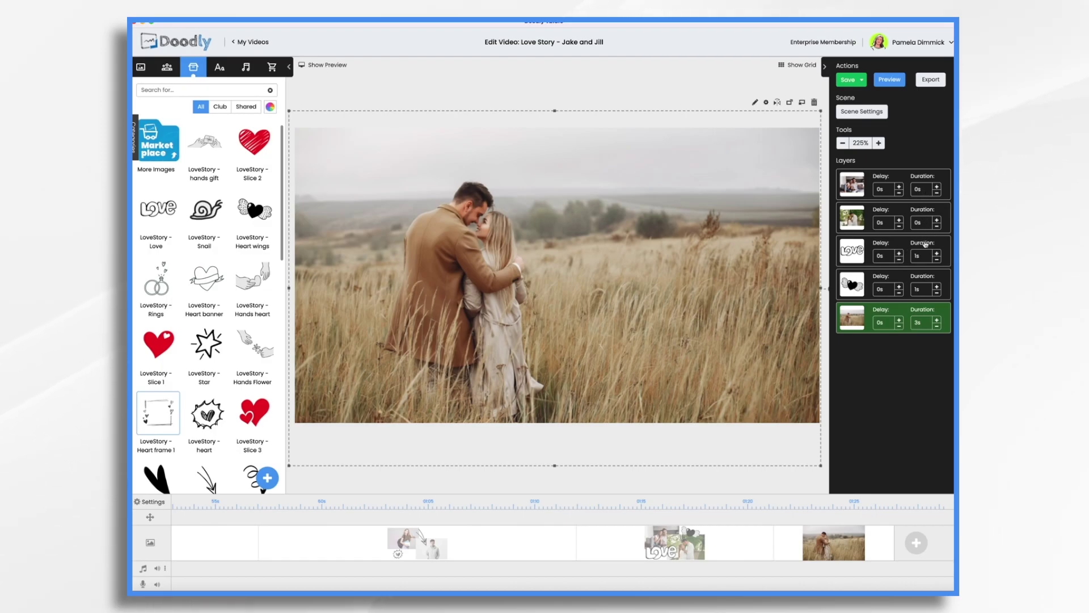
{"action": "left_click", "coordinate": [929, 261]}
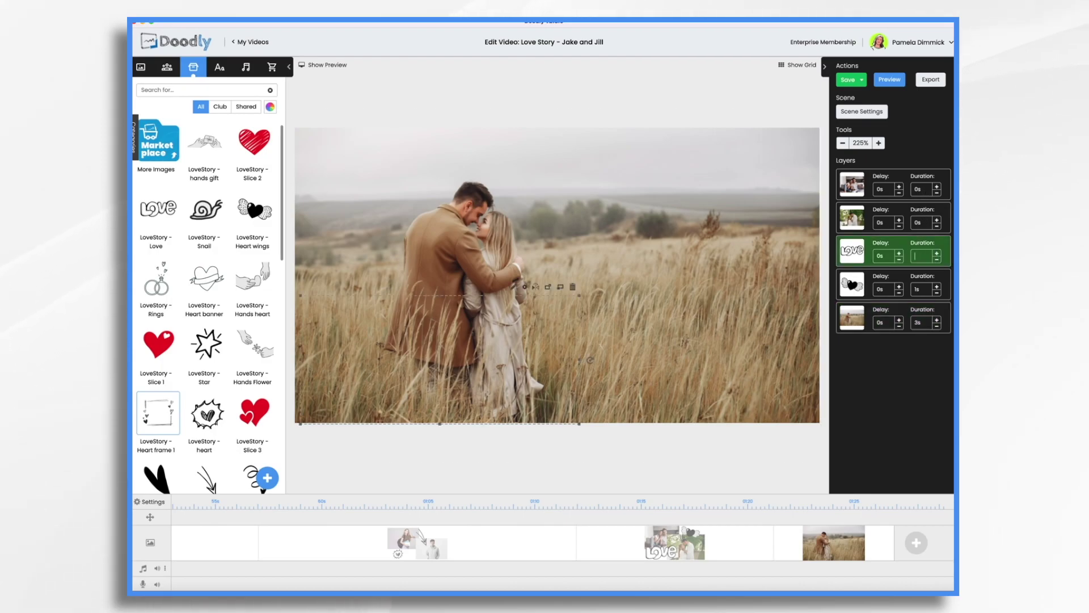
{"action": "type", "text": "0s"}
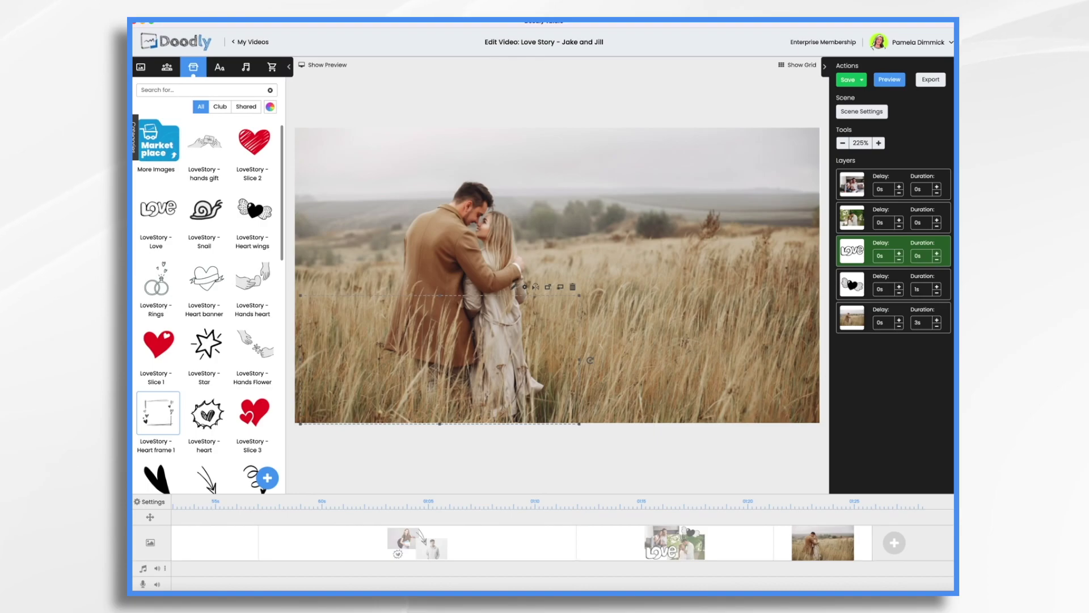
{"action": "left_click", "coordinate": [923, 294]}
{"action": "type", "text": "0"}
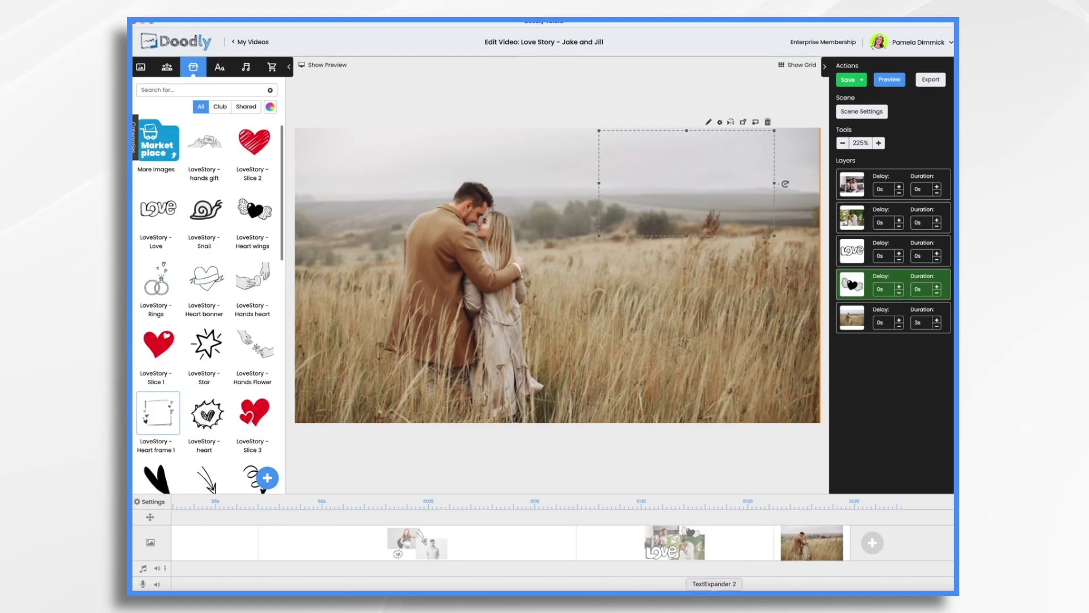
Step: Set the sixth scene's exit animation to None with 4s of extra time at the end
{"action": "left_click", "coordinate": [722, 541]}
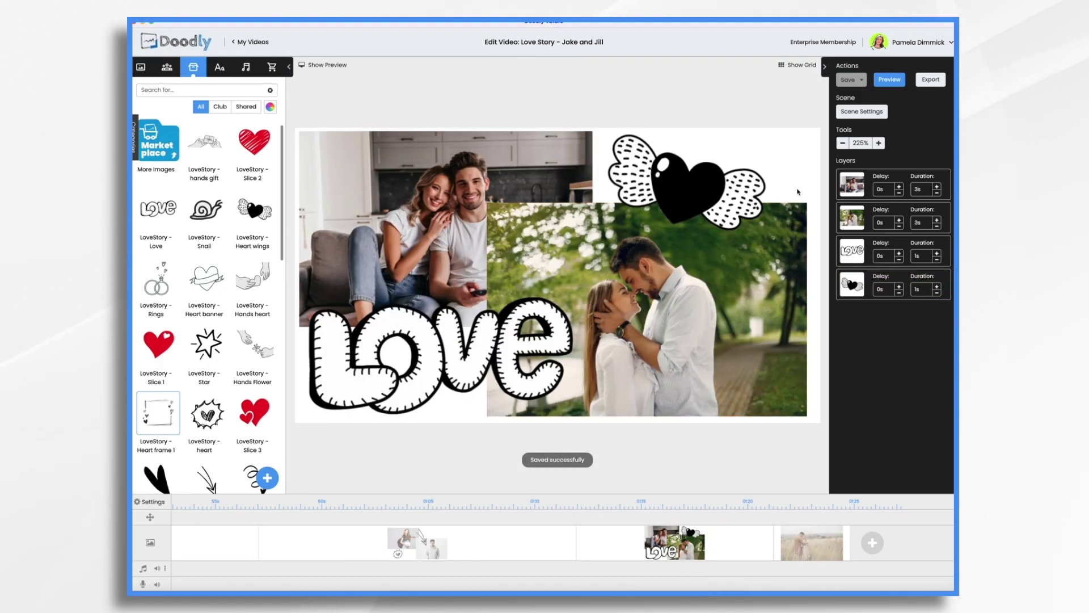
{"action": "left_click", "coordinate": [862, 111]}
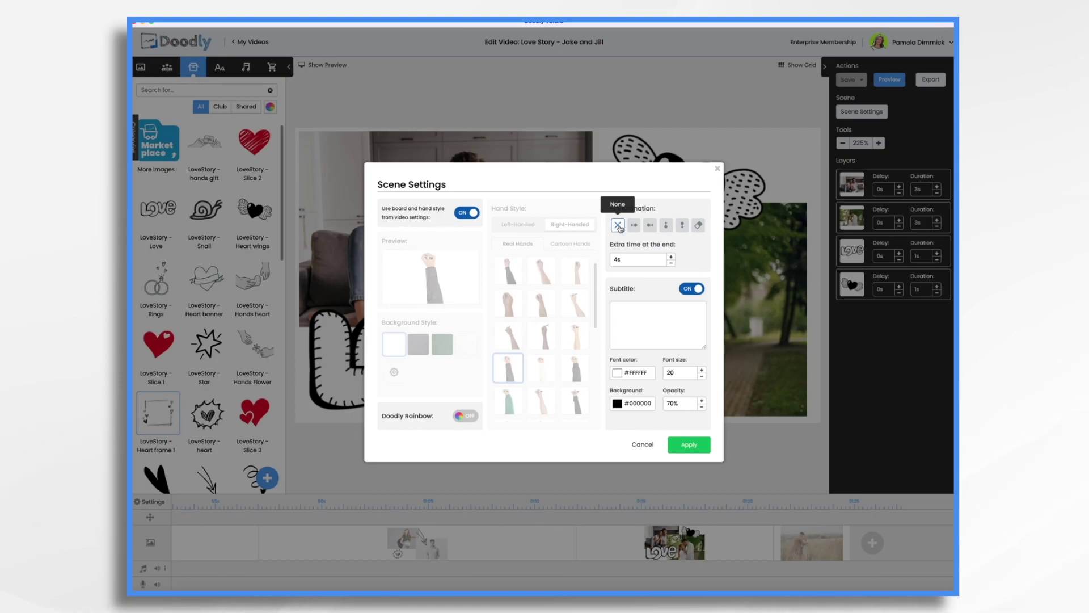
{"action": "left_click", "coordinate": [696, 448]}
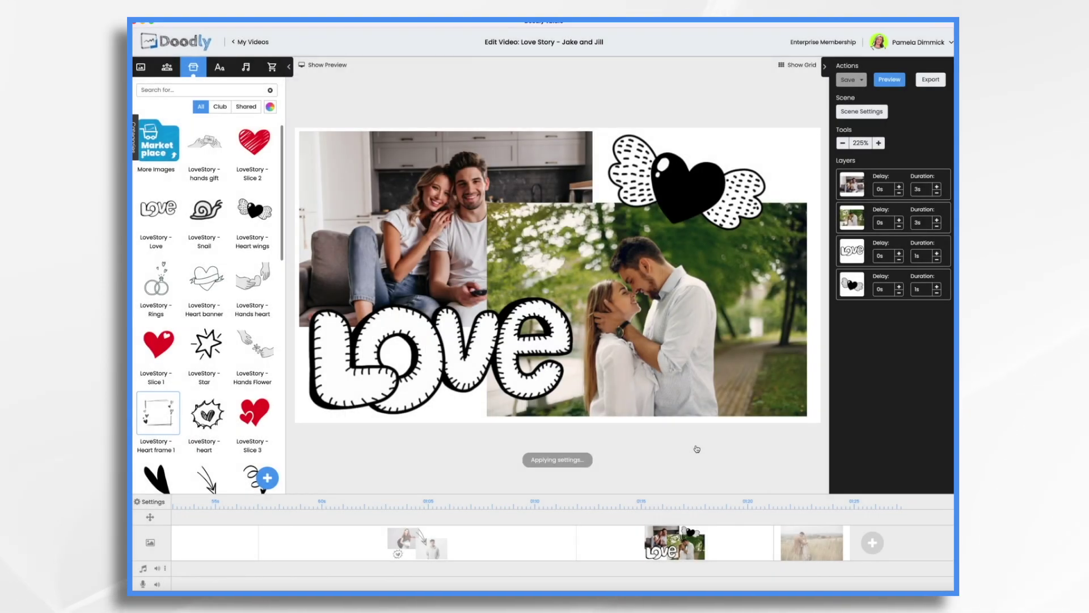
Step: Reposition the field photo over the full canvas in the last scene and set its delay to 1s
{"action": "left_click", "coordinate": [878, 544]}
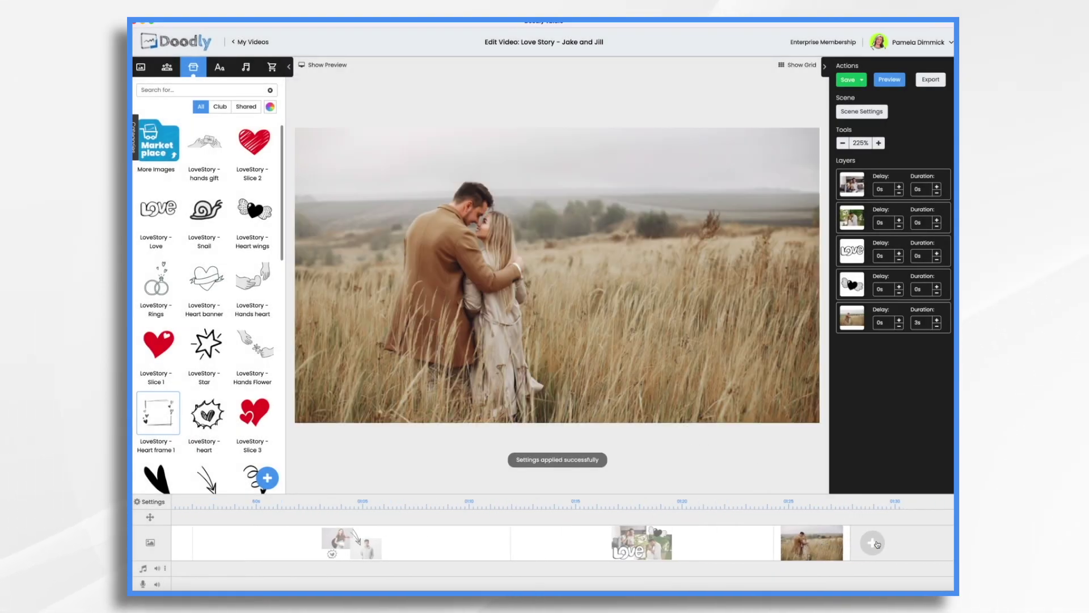
{"action": "left_click_drag", "start_coordinate": [525, 219], "coordinate": [557, 486]}
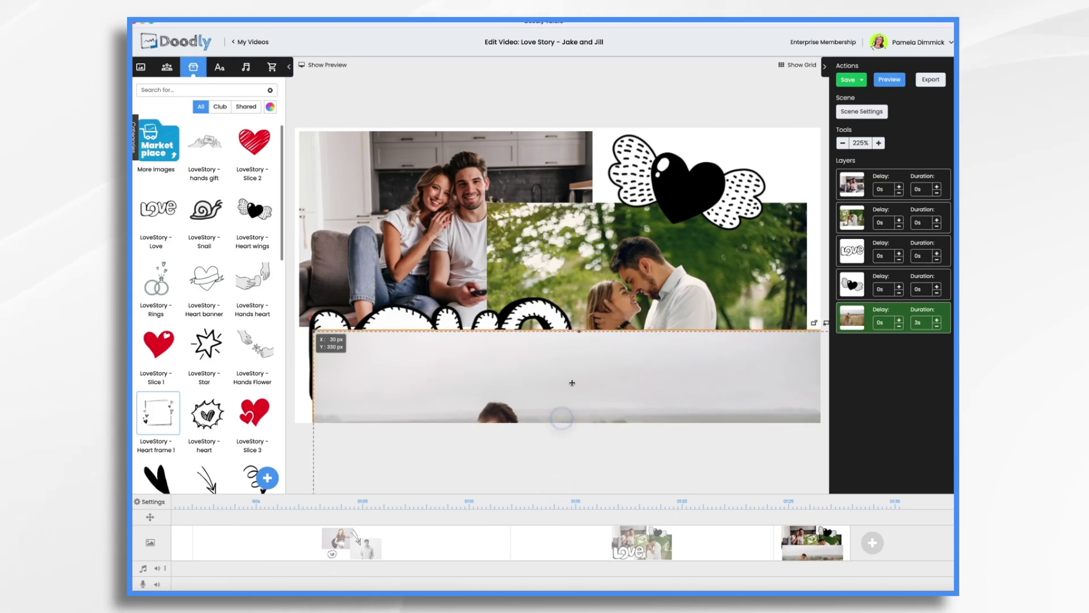
{"action": "left_click_drag", "start_coordinate": [571, 382], "coordinate": [550, 172]}
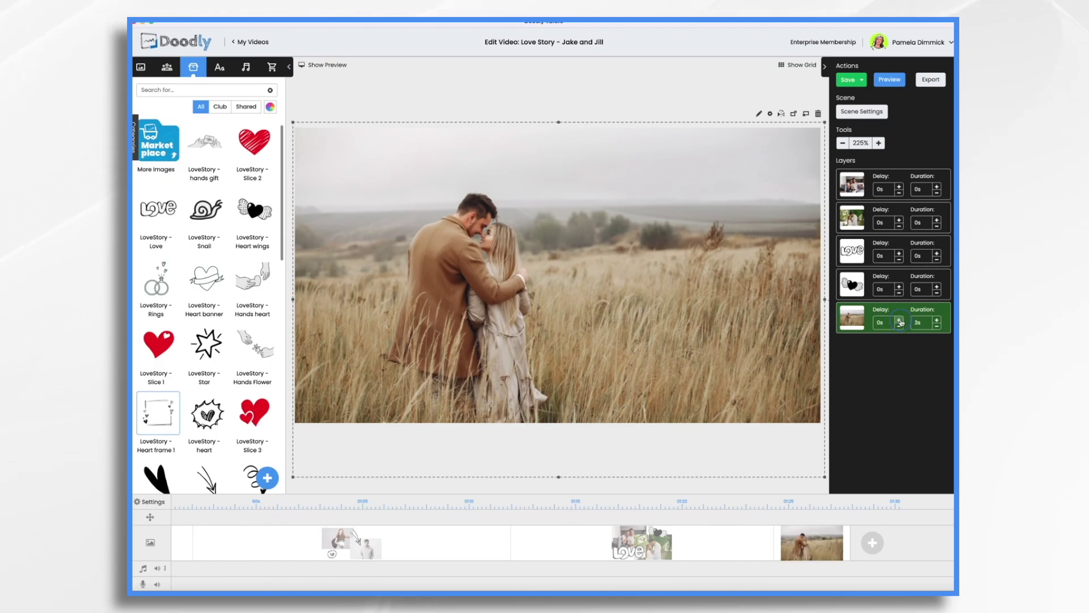
{"action": "left_click", "coordinate": [900, 321]}
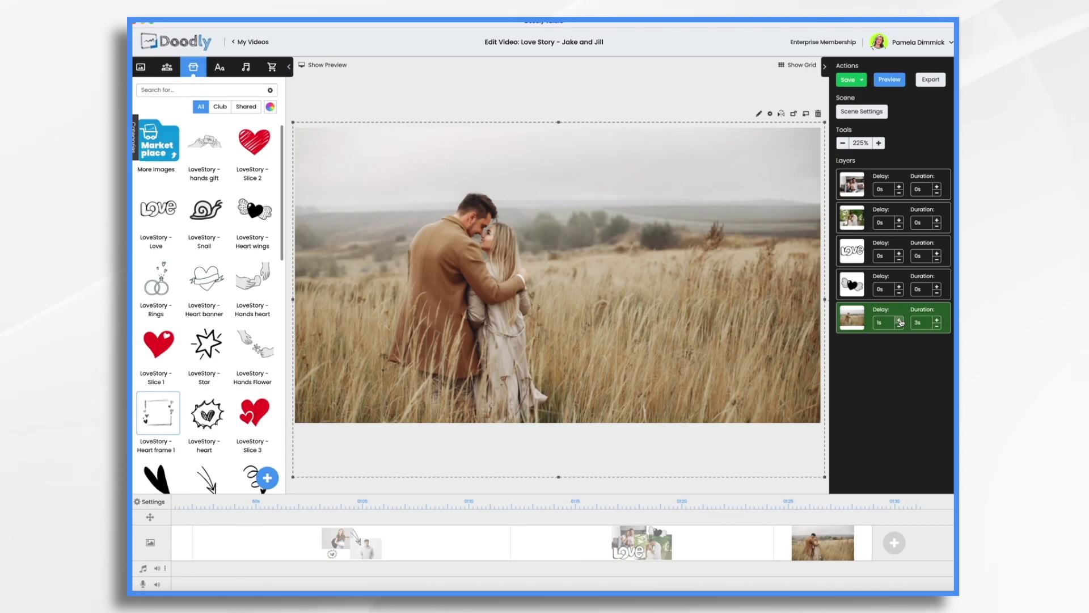
Step: Preview the last scene to check how the field photo fades in over the earlier images
{"action": "right_click", "coordinate": [790, 542]}
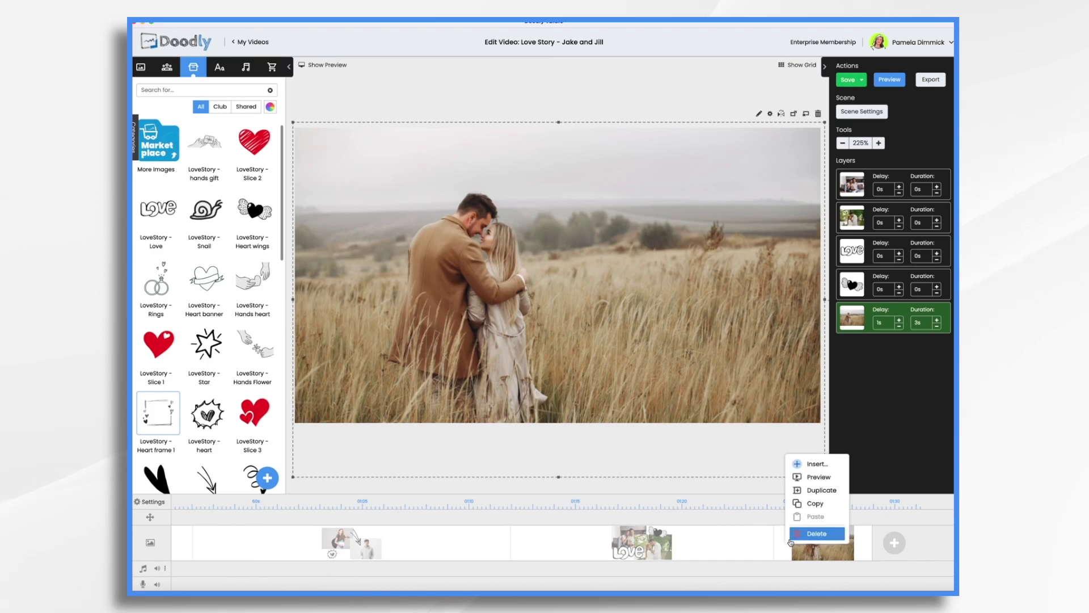
{"action": "left_click", "coordinate": [805, 478]}
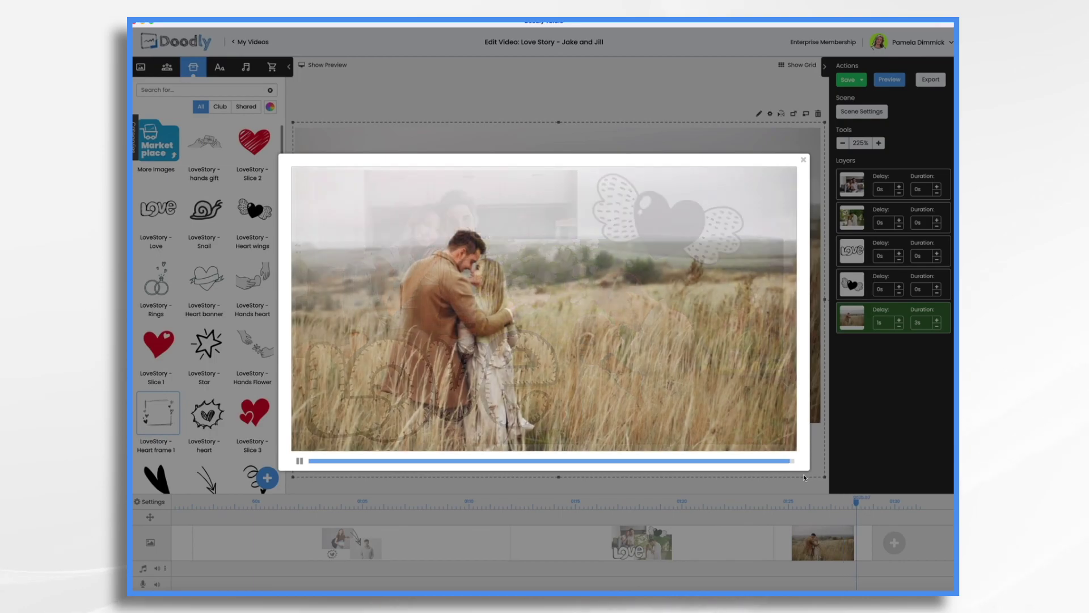
{"action": "left_click", "coordinate": [805, 161]}
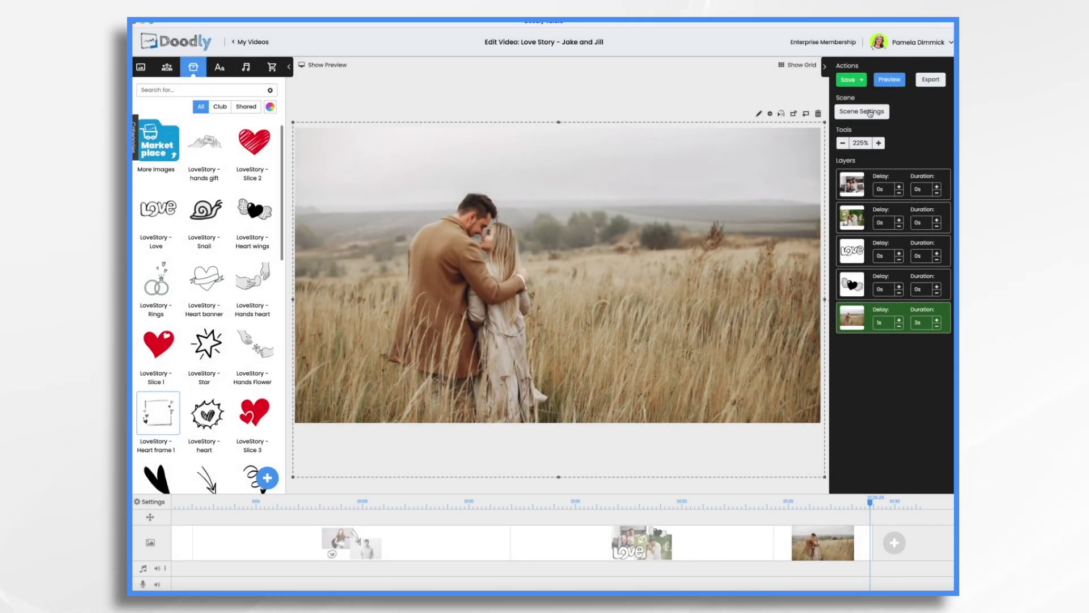
Step: Set the last scene's extra time at the end to 20s
{"action": "left_click", "coordinate": [870, 113]}
{"action": "left_click", "coordinate": [640, 262]}
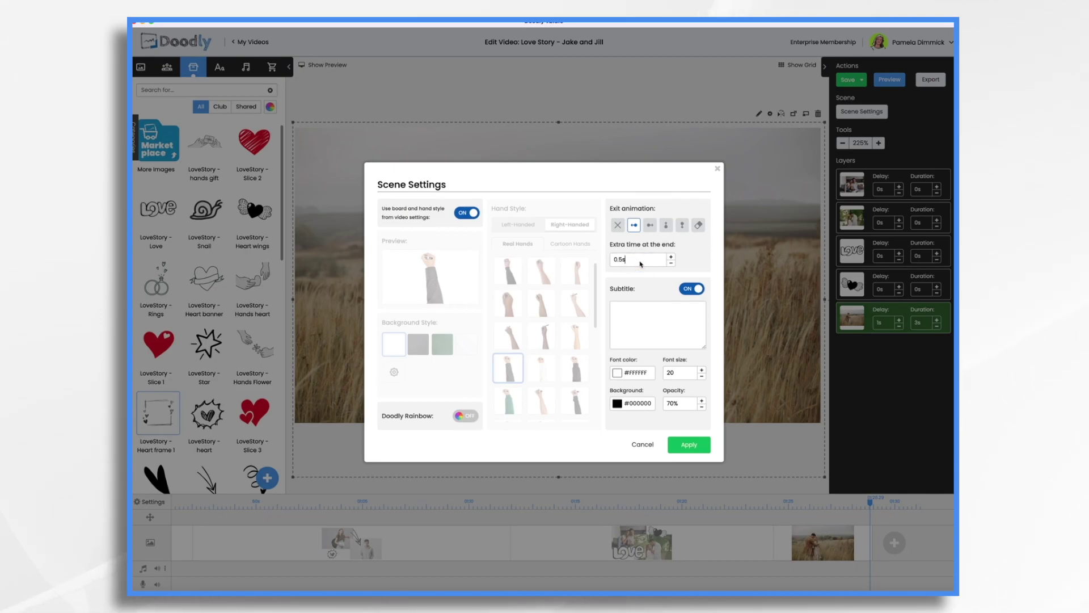
{"action": "type", "text": "20s"}
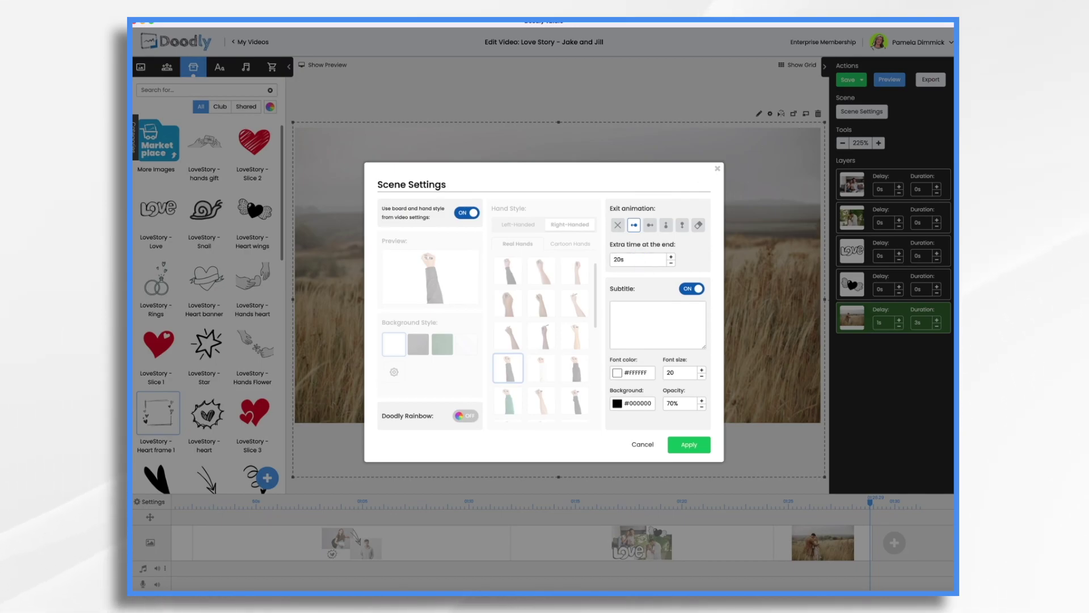
{"action": "left_click", "coordinate": [689, 444]}
Step: Add the LoveStory Rings prop and a Kristi-font title with the couple's names beside the couple in the last scene
{"action": "left_click_drag", "start_coordinate": [158, 278], "coordinate": [549, 306]}
{"action": "left_click", "coordinate": [508, 318]}
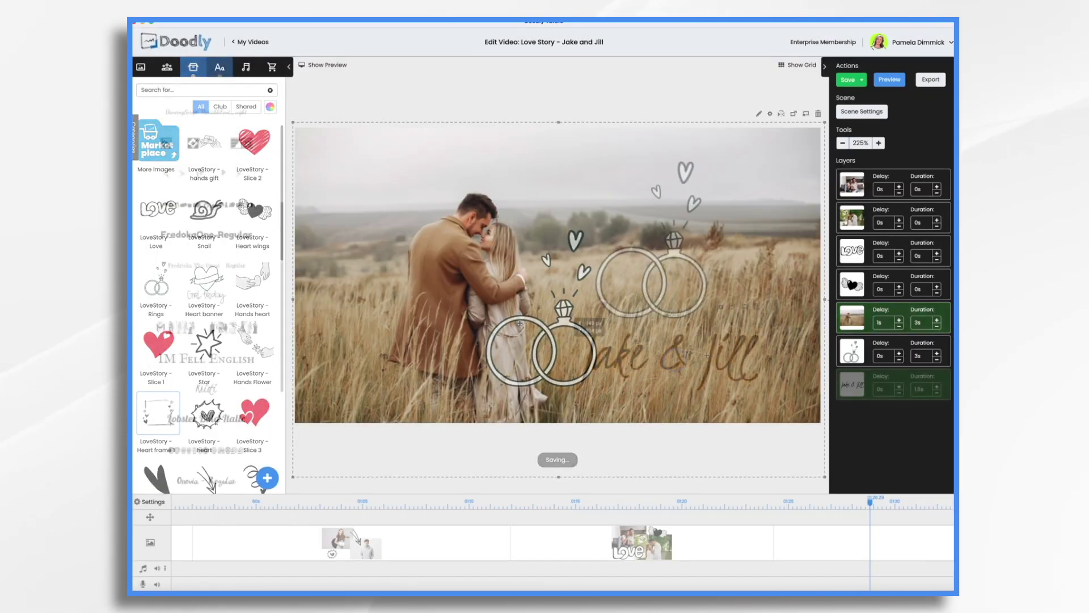
Step: Change the color of the couple's names title in the last scene to white (#FFFFFF)
{"action": "left_click", "coordinate": [720, 307]}
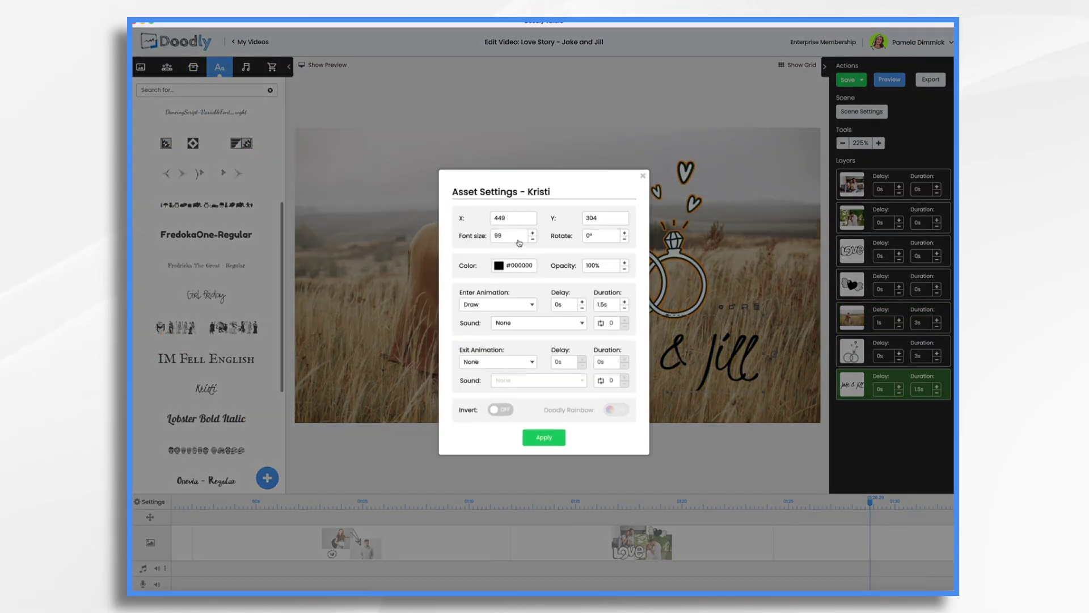
{"action": "left_click", "coordinate": [499, 265]}
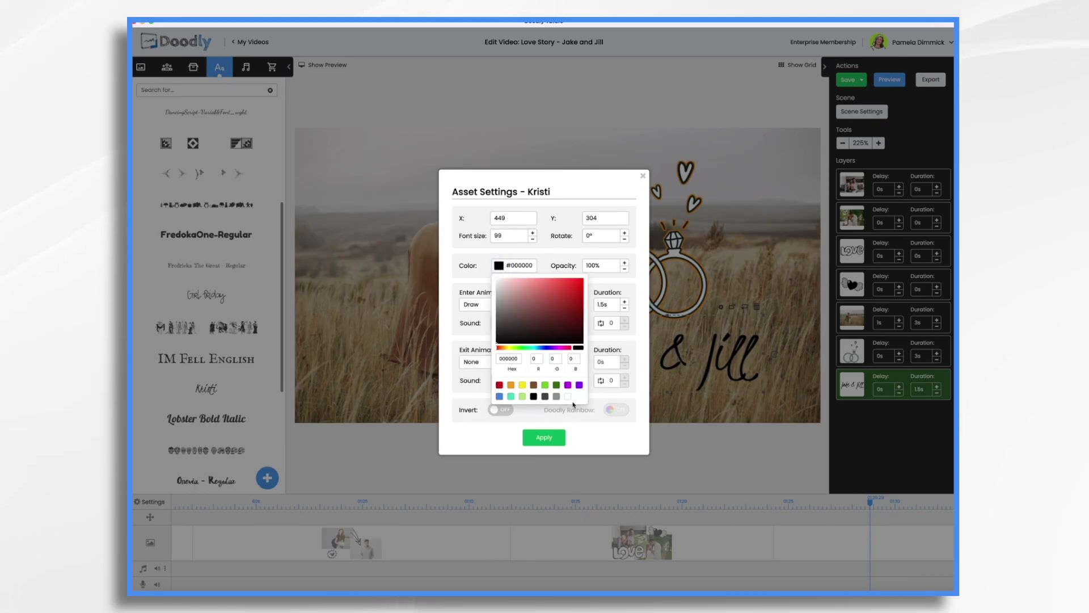
{"action": "left_click", "coordinate": [568, 397]}
{"action": "left_click", "coordinate": [556, 438]}
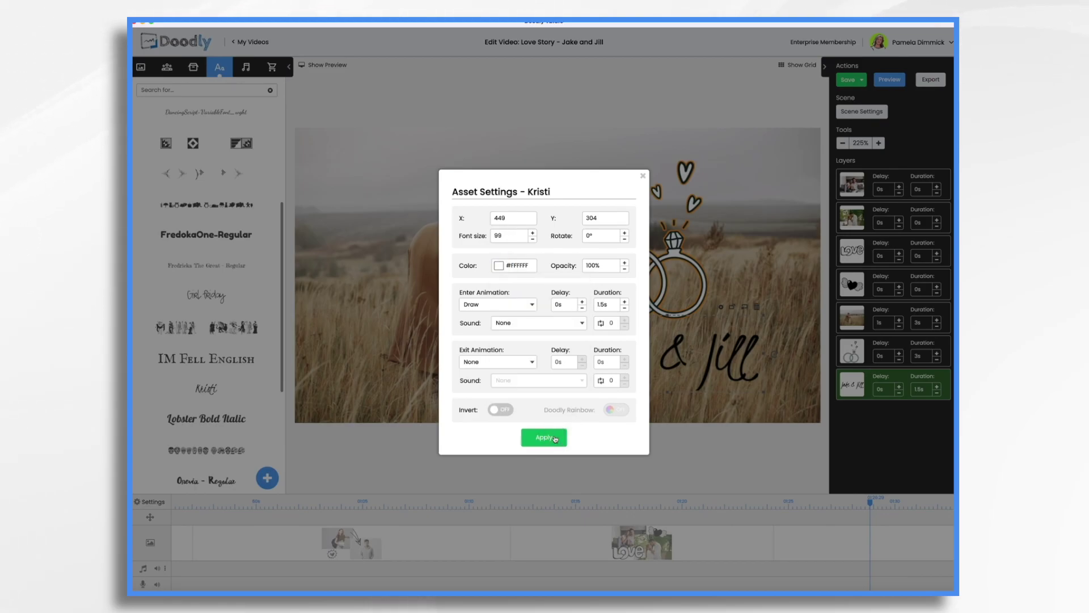
{"action": "left_click", "coordinate": [556, 439]}
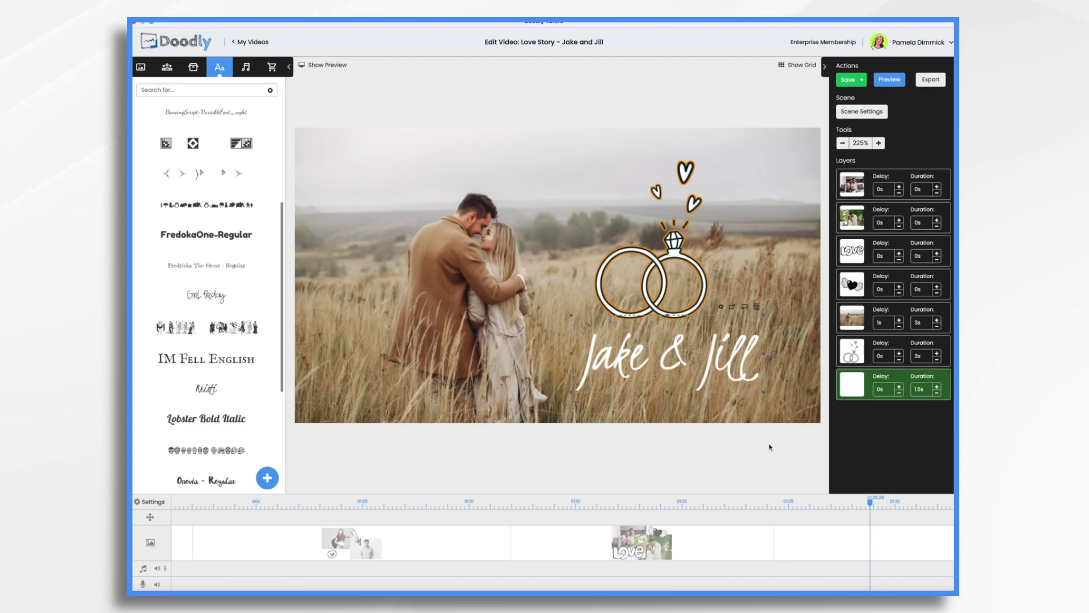
Step: Upload Love Always.mp3 from the Love Story Photos folder to the sound library with the title Love Always
{"action": "left_click", "coordinate": [246, 68]}
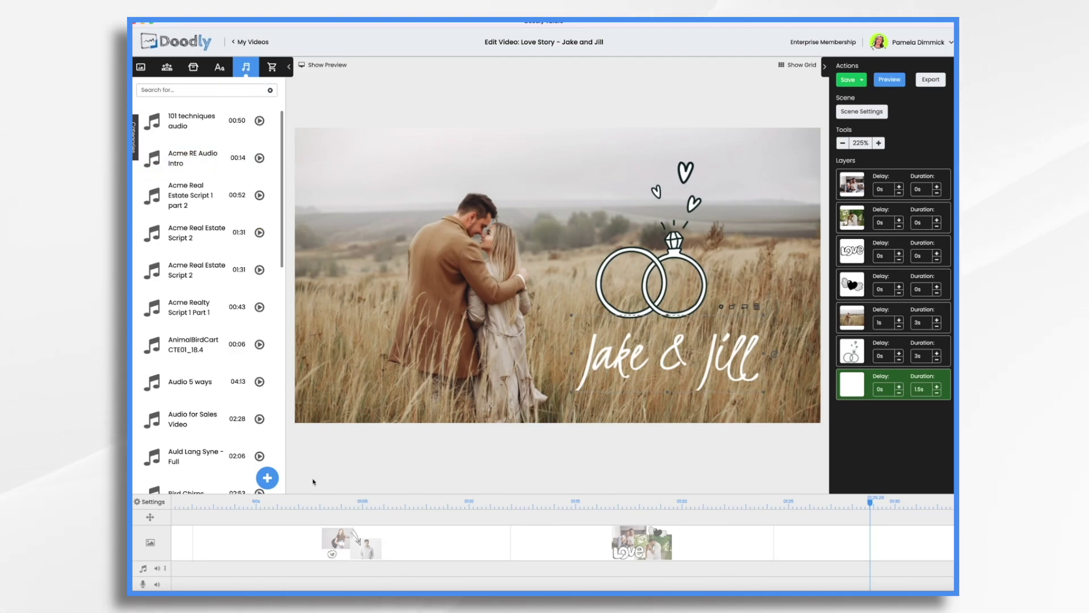
{"action": "left_click", "coordinate": [269, 478]}
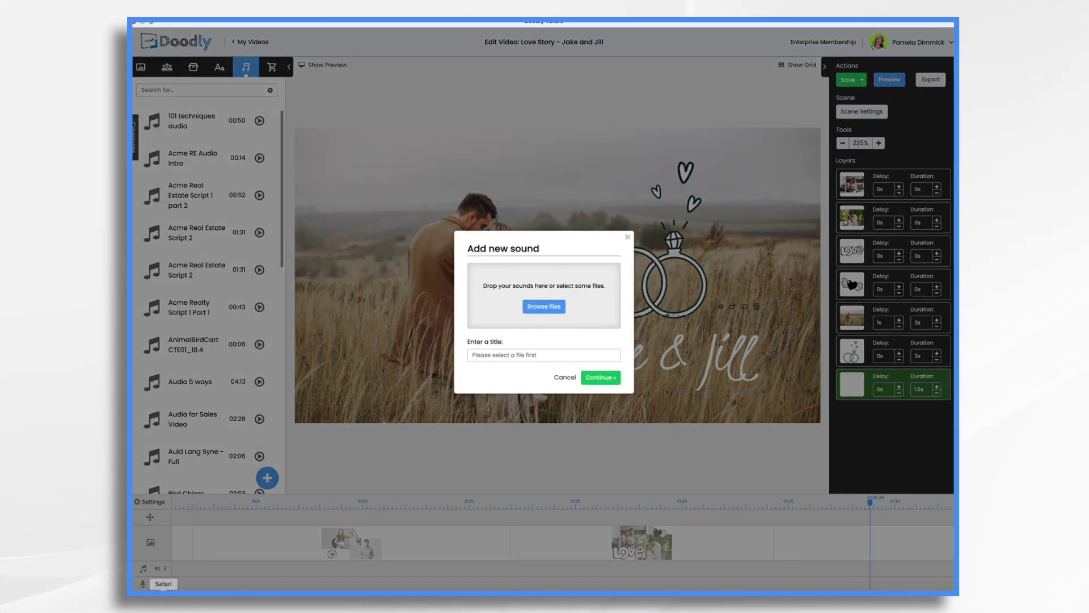
{"action": "left_click", "coordinate": [544, 306]}
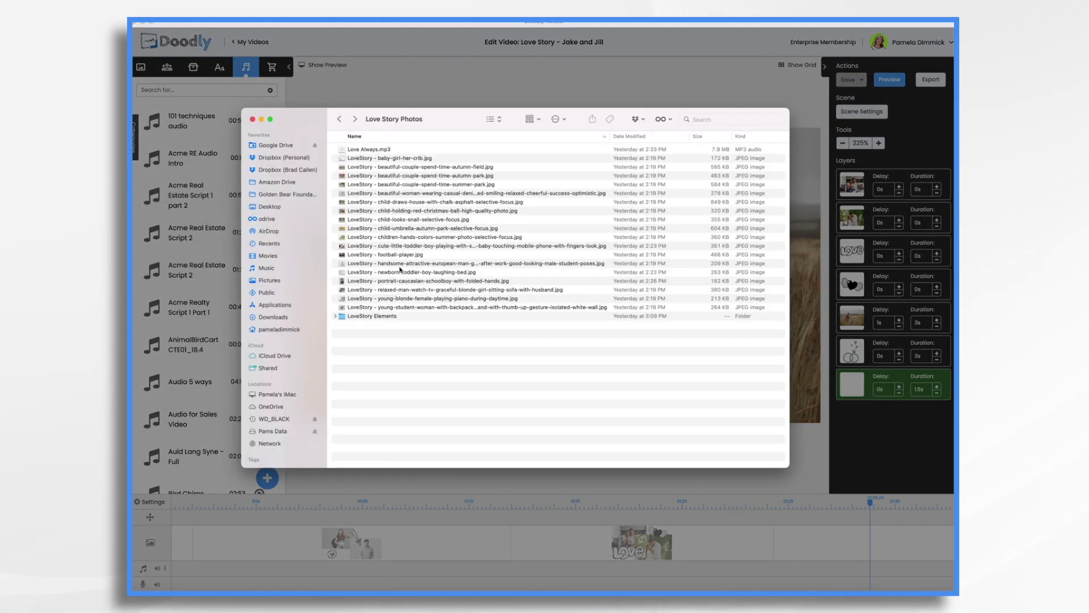
{"action": "left_click", "coordinate": [375, 150]}
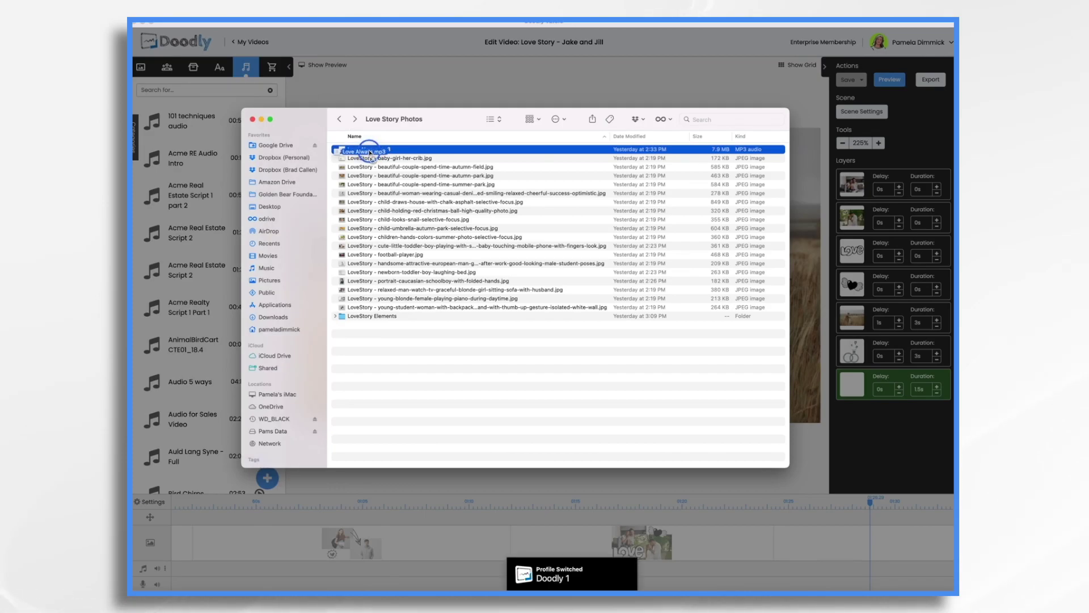
{"action": "left_click_drag", "start_coordinate": [369, 152], "coordinate": [527, 303]}
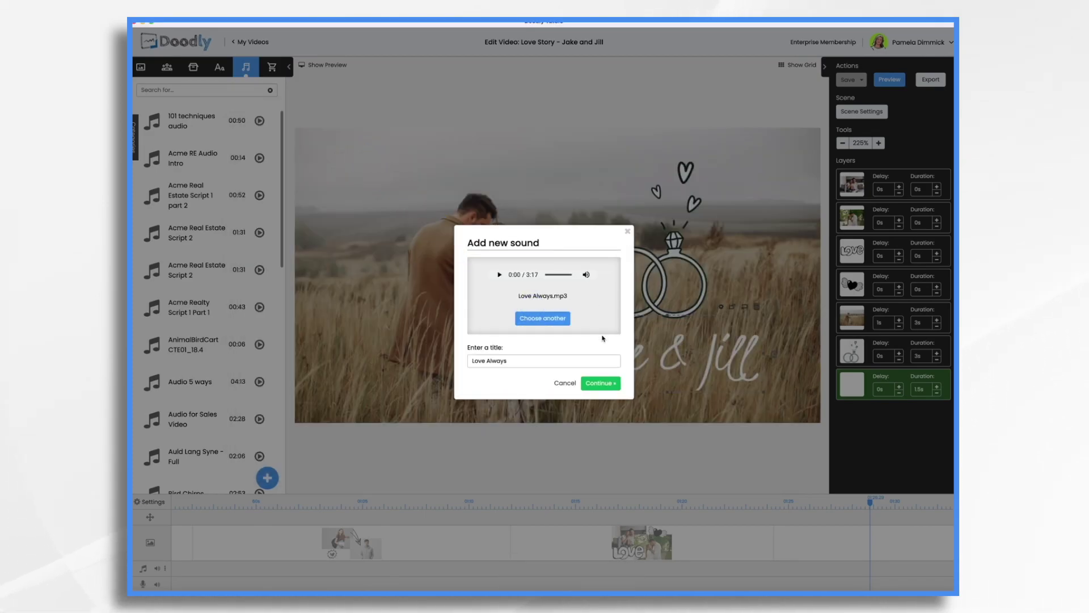
{"action": "left_click", "coordinate": [601, 383]}
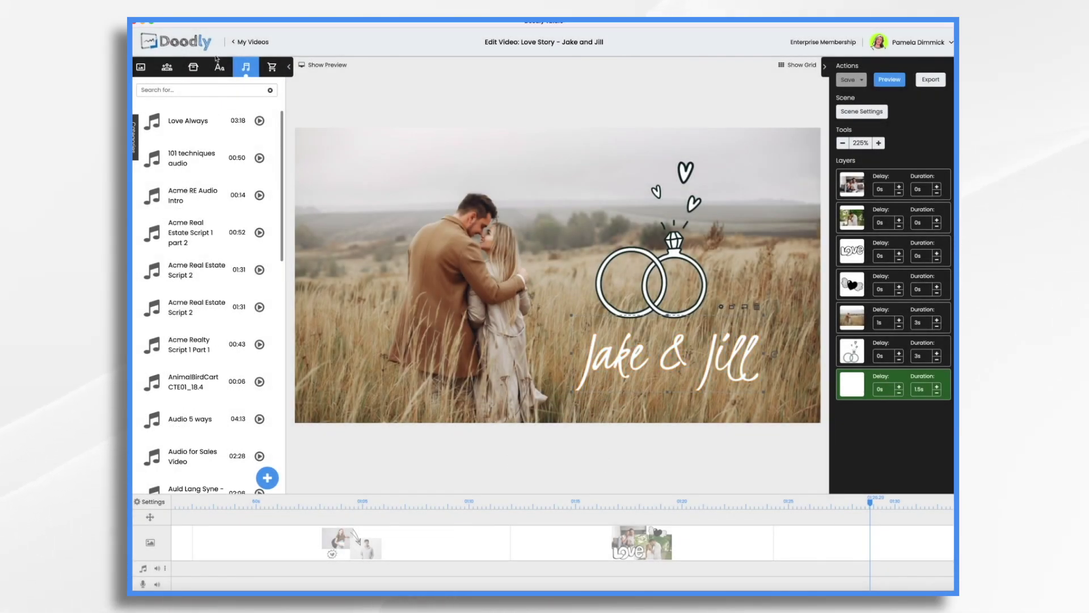
Step: Place the Love Always sound at the start of the timeline's music track
{"action": "scroll", "coordinate": [759, 538], "scroll_direction": "right", "scroll_amount": 10}
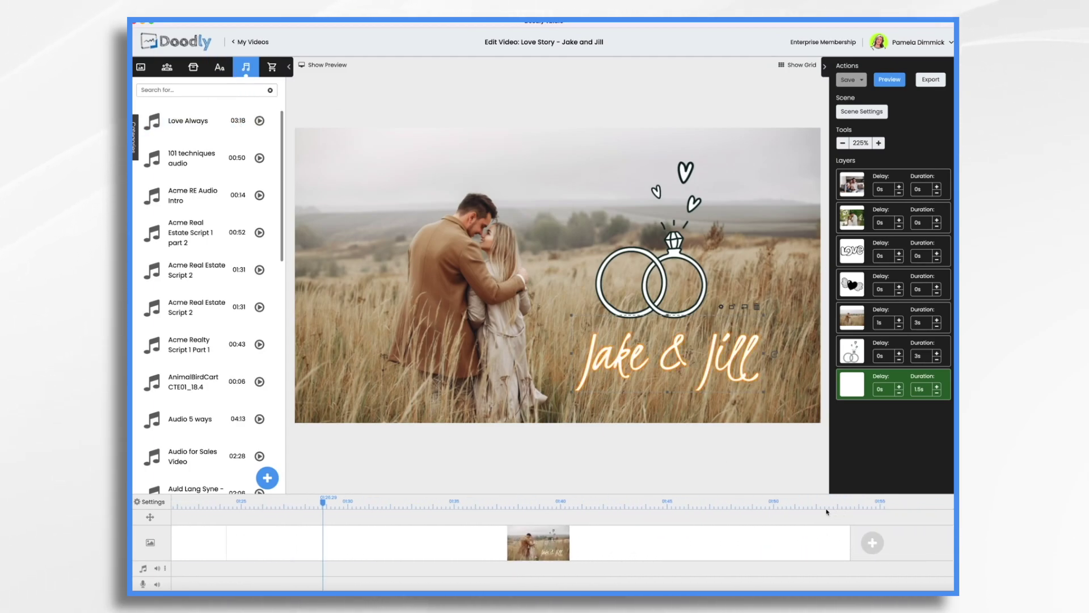
{"action": "scroll", "coordinate": [731, 548], "scroll_direction": "left", "scroll_amount": 20}
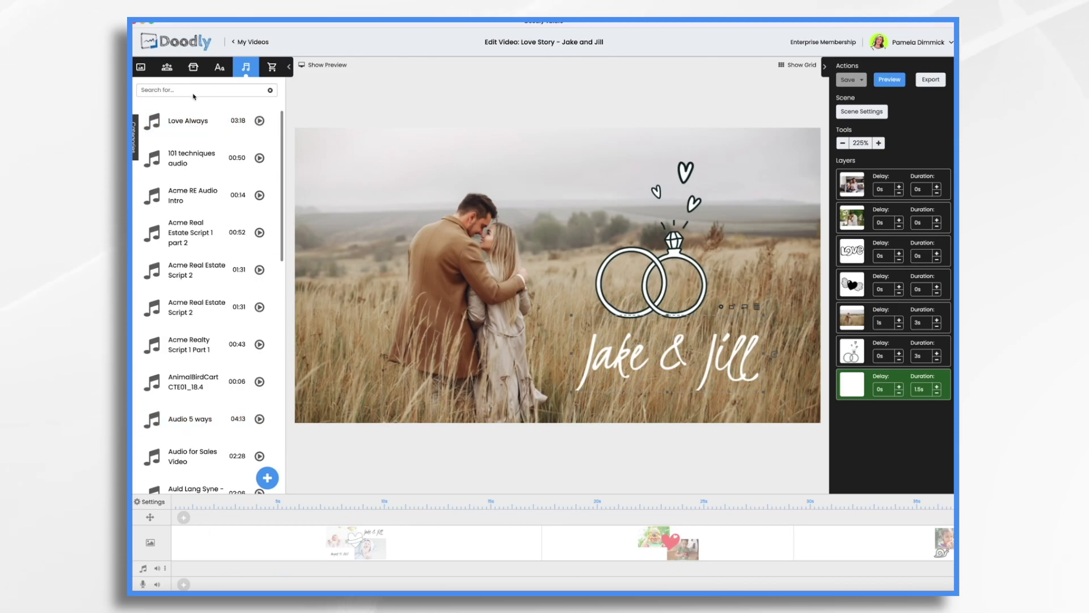
{"action": "left_click_drag", "start_coordinate": [189, 120], "coordinate": [232, 570]}
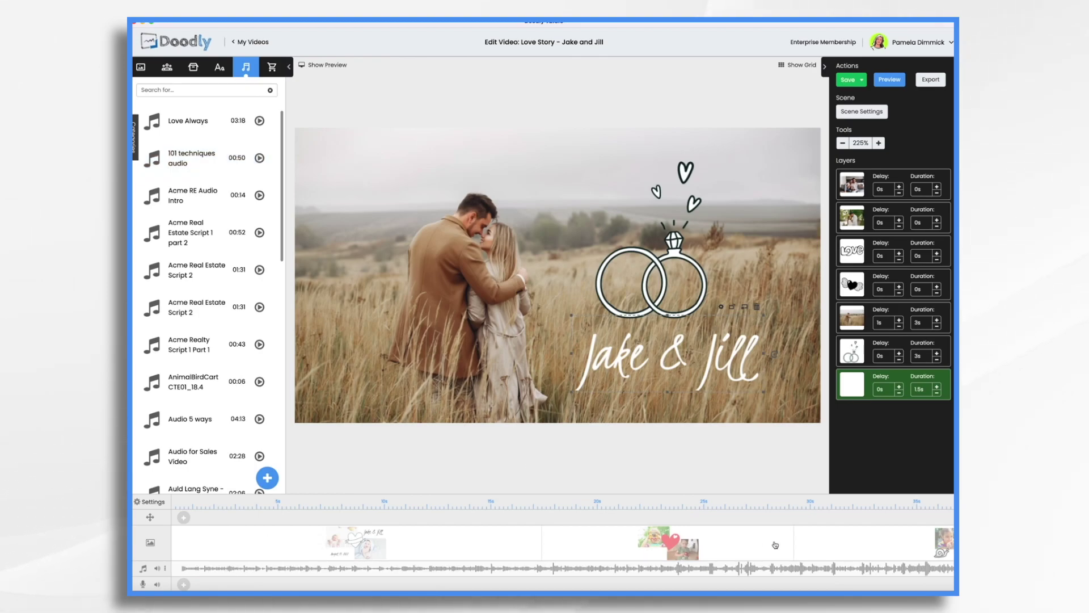
Step: Trim the opening of the Love Always clip, keeping the remaining music at the start of the timeline
{"action": "scroll", "coordinate": [864, 531], "scroll_direction": "right", "scroll_amount": 15}
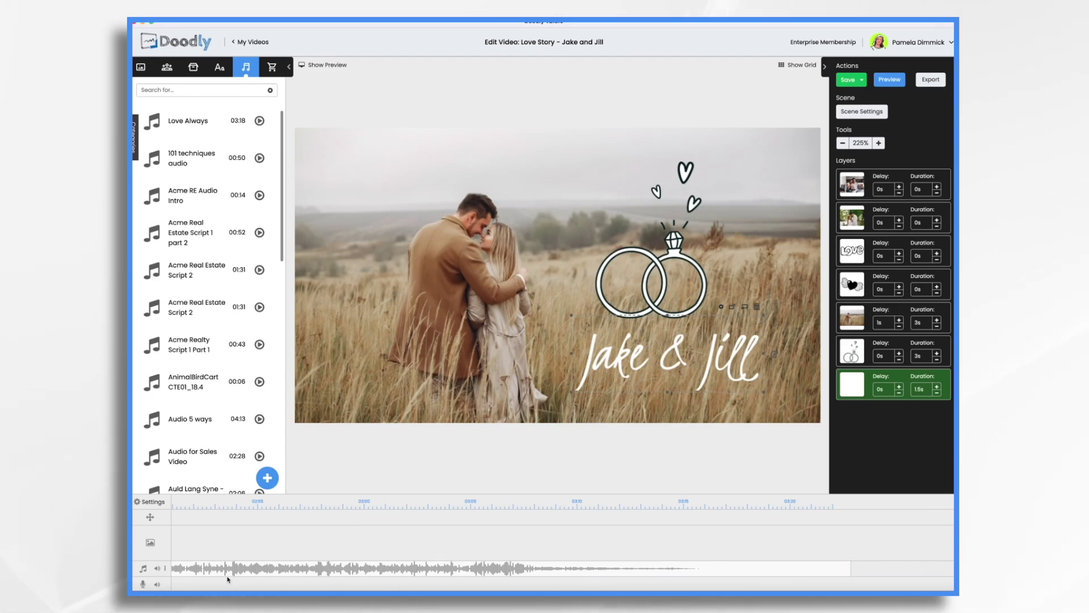
{"action": "scroll", "coordinate": [265, 568], "scroll_direction": "up", "scroll_amount": 10}
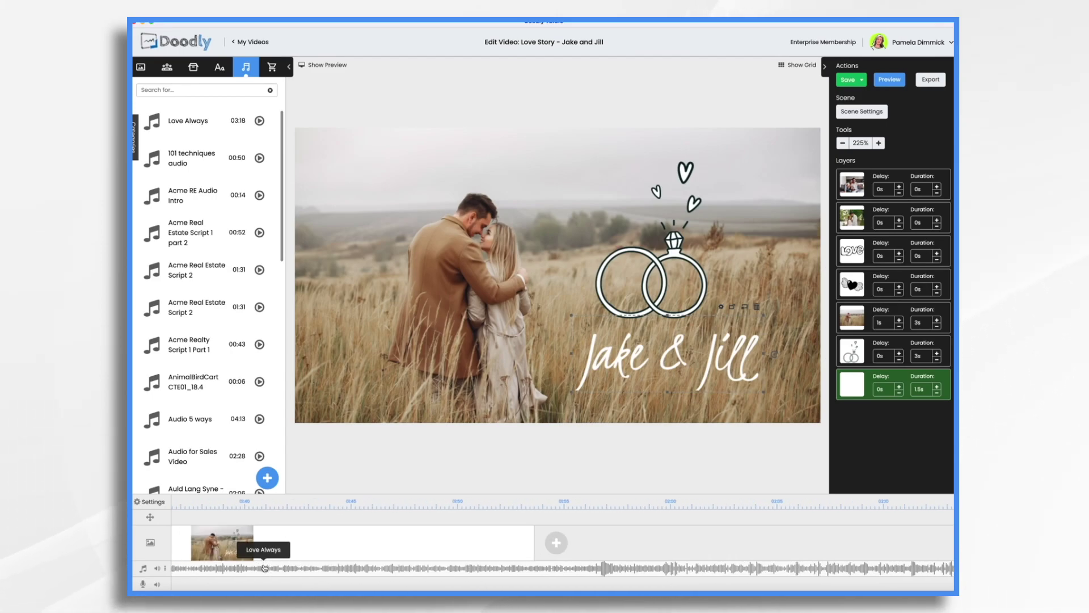
{"action": "scroll", "coordinate": [264, 567], "scroll_direction": "up", "scroll_amount": 5}
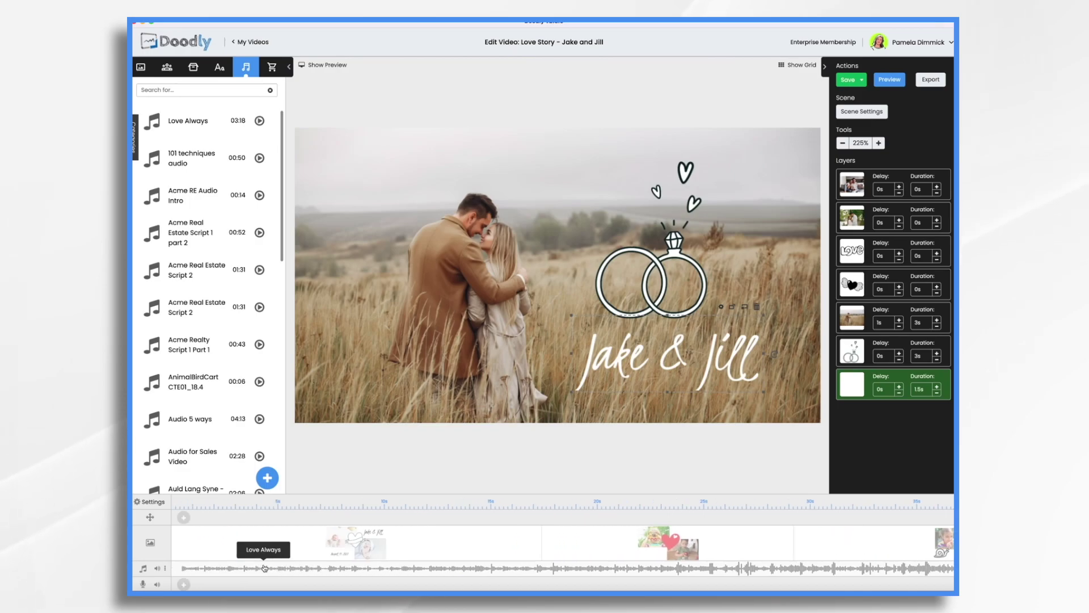
{"action": "left_click_drag", "start_coordinate": [172, 567], "coordinate": [213, 572]}
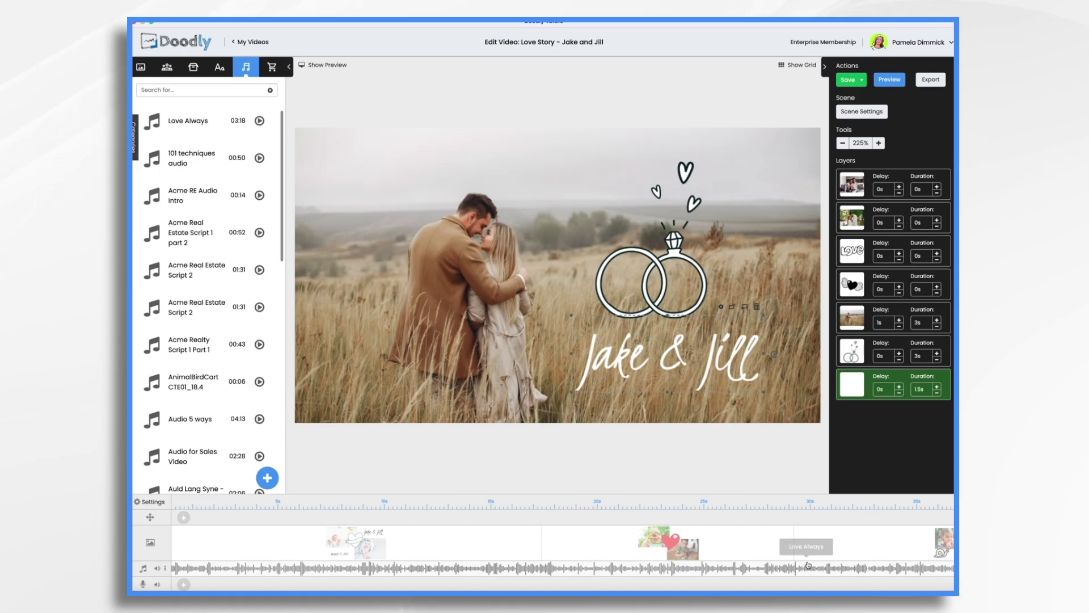
{"action": "scroll", "coordinate": [807, 564], "scroll_direction": "right", "scroll_amount": 15}
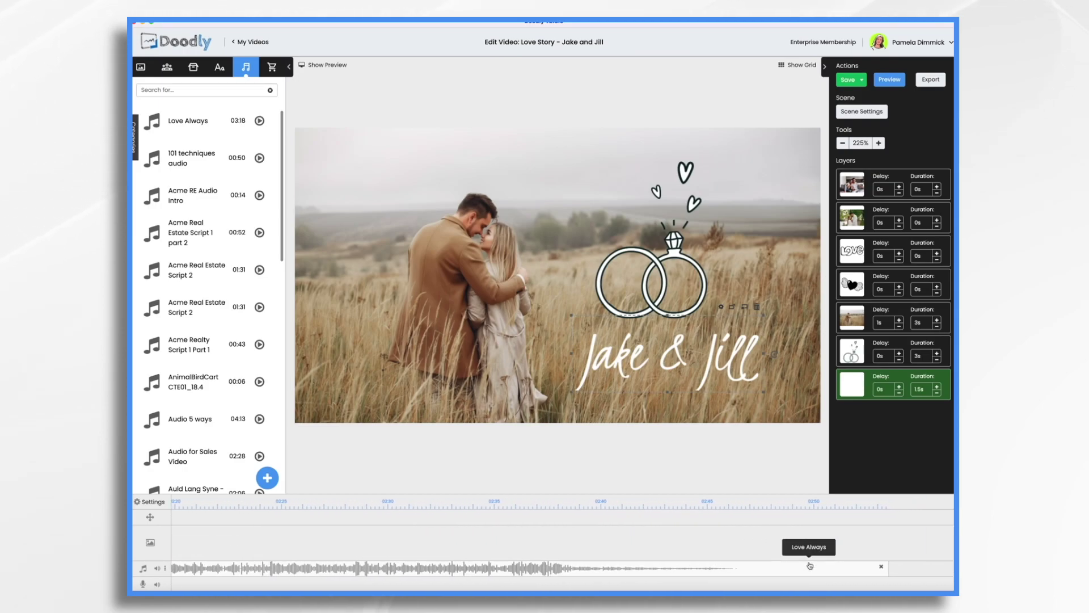
{"action": "scroll", "coordinate": [810, 565], "scroll_direction": "left", "scroll_amount": 15}
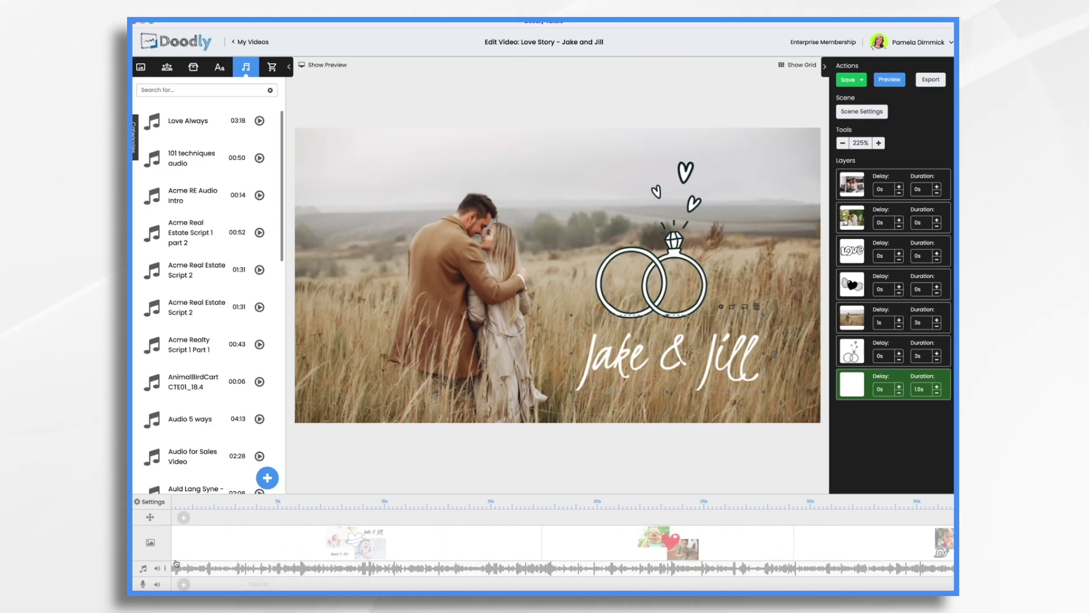
Step: Trim the start of the Love Always clip further and shorten its silent ending to fit the length of the video
{"action": "left_click_drag", "start_coordinate": [176, 564], "coordinate": [907, 585]}
{"action": "scroll", "coordinate": [876, 569], "scroll_direction": "right", "scroll_amount": 10}
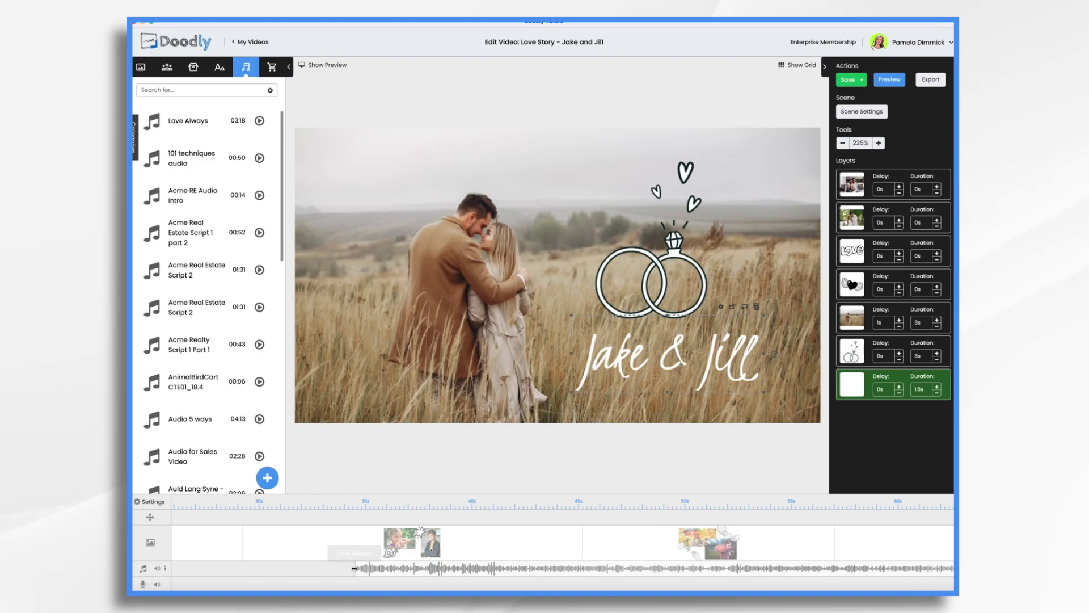
{"action": "left_click_drag", "start_coordinate": [356, 569], "coordinate": [247, 569]}
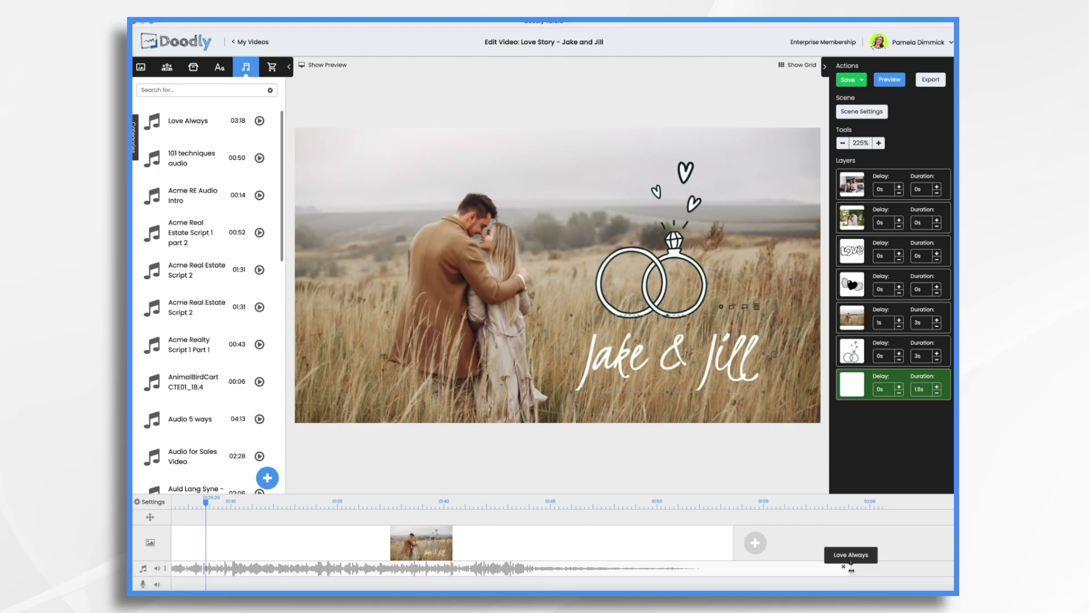
{"action": "left_click_drag", "start_coordinate": [851, 571], "coordinate": [719, 569]}
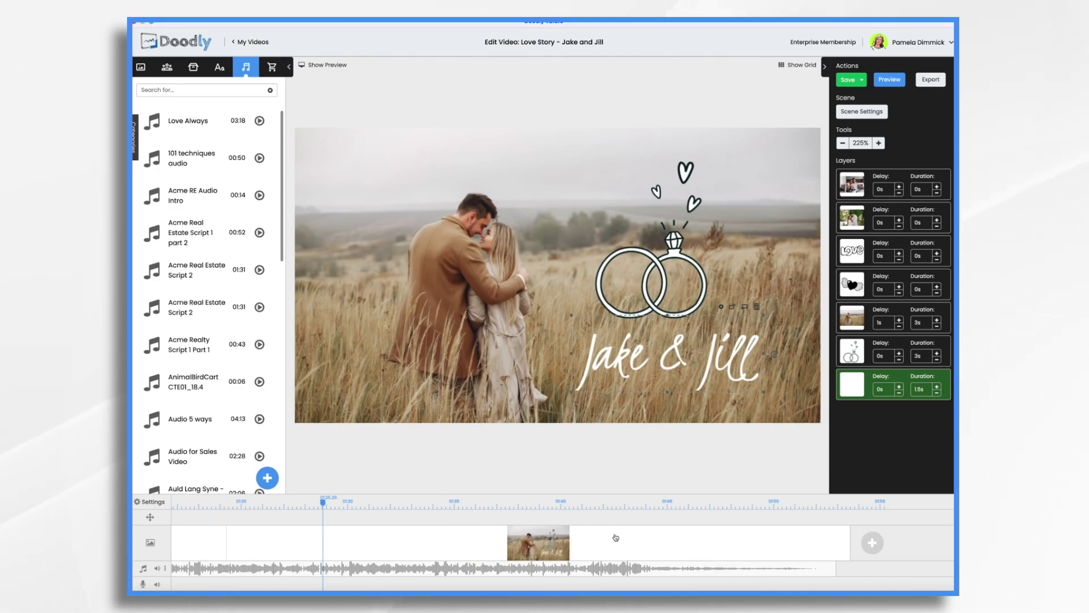
Step: Apply a Fade In to the start of the Love Always clip and extend it to about 5.5 seconds
{"action": "scroll", "coordinate": [485, 553], "scroll_direction": "left", "scroll_amount": 10}
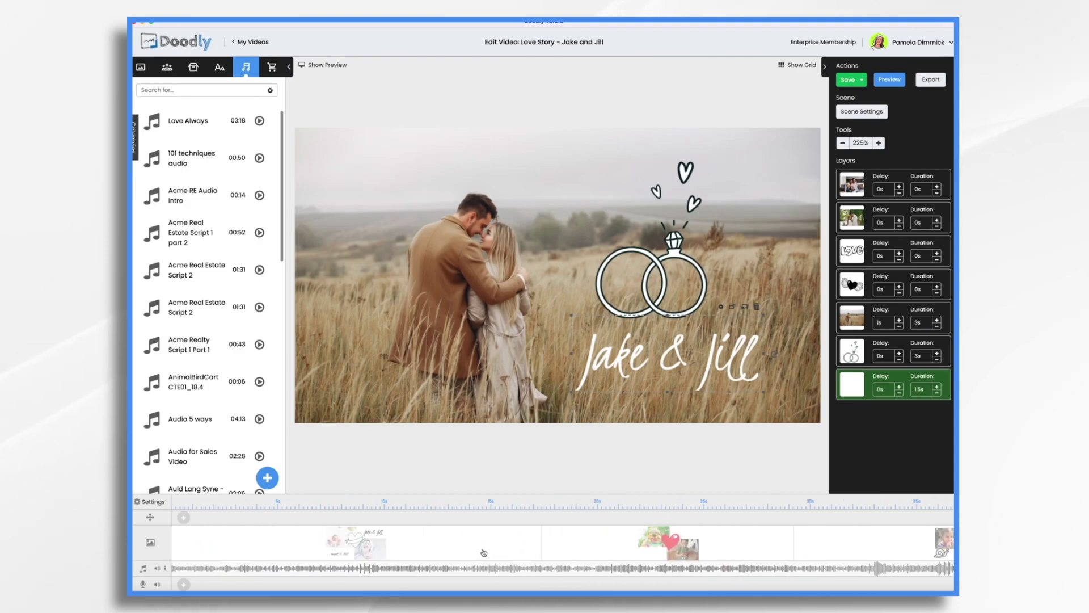
{"action": "right_click", "coordinate": [191, 571]}
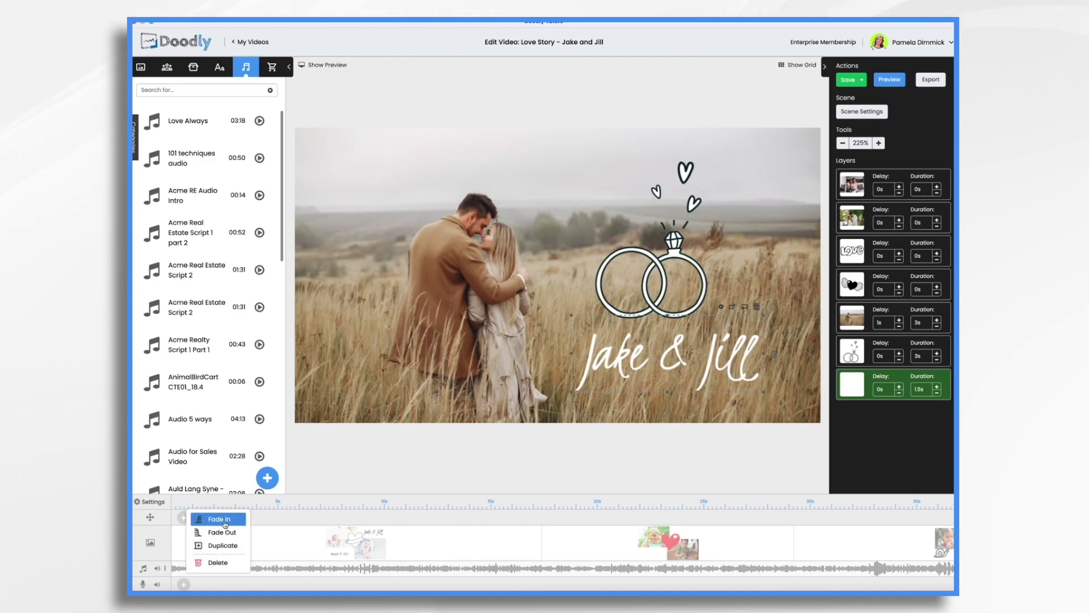
{"action": "left_click", "coordinate": [225, 523]}
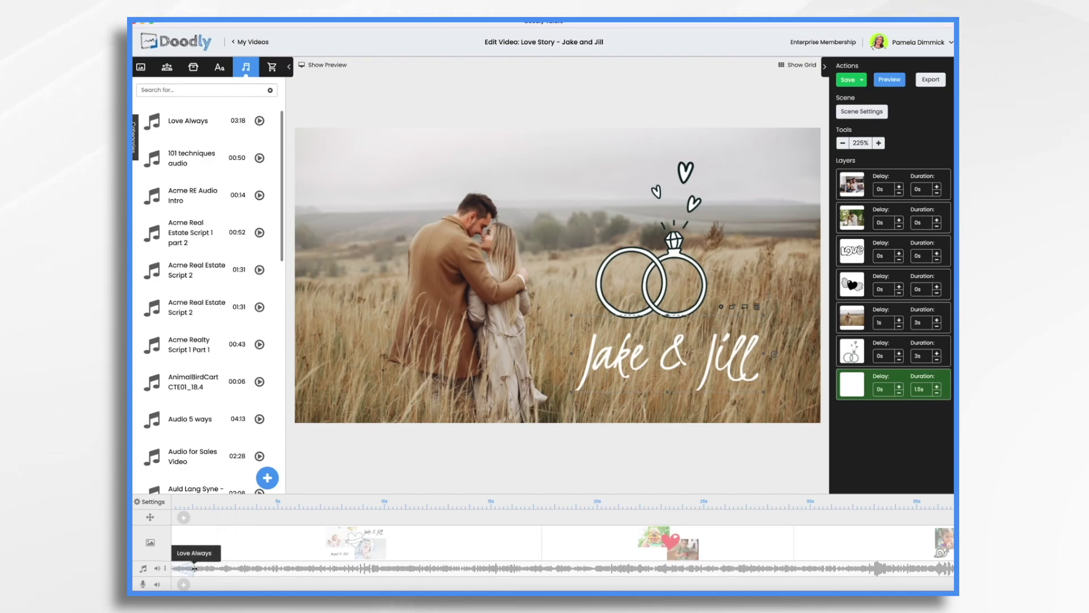
{"action": "mouse_move", "coordinate": [194, 568]}
{"action": "left_mouse_down"}
{"action": "mouse_move", "coordinate": [298, 567]}
{"action": "mouse_move", "coordinate": [289, 567]}
{"action": "left_mouse_up"}
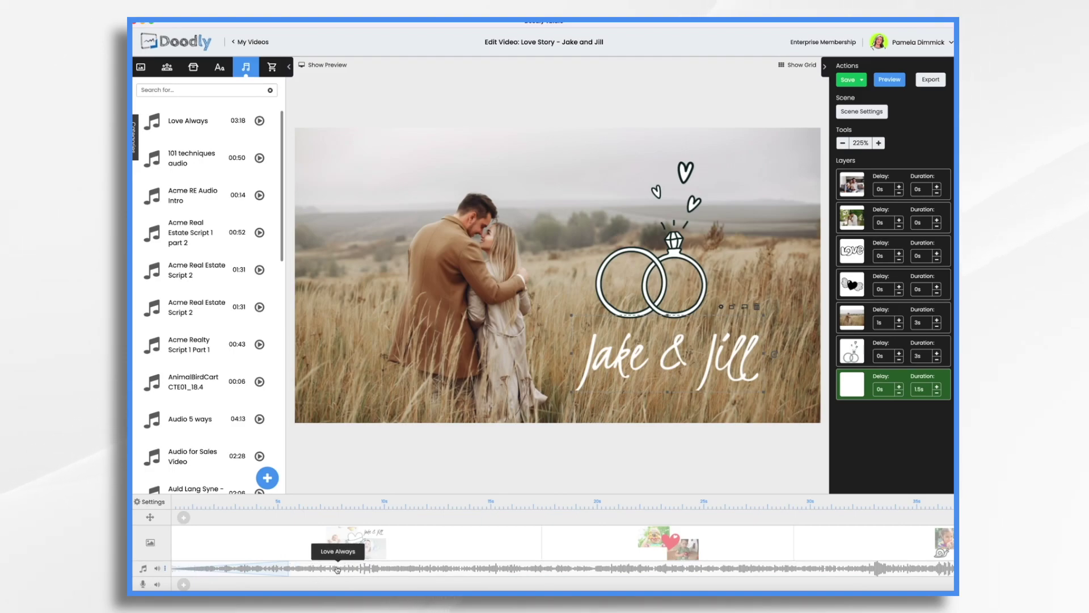
Step: Open the volume control of the music track
{"action": "left_click", "coordinate": [159, 569]}
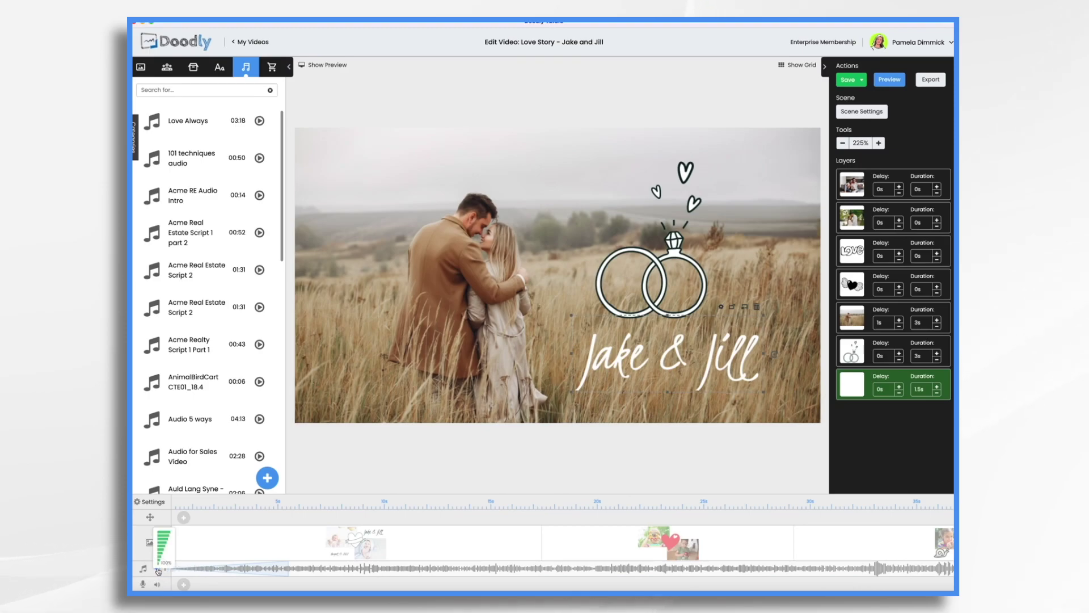